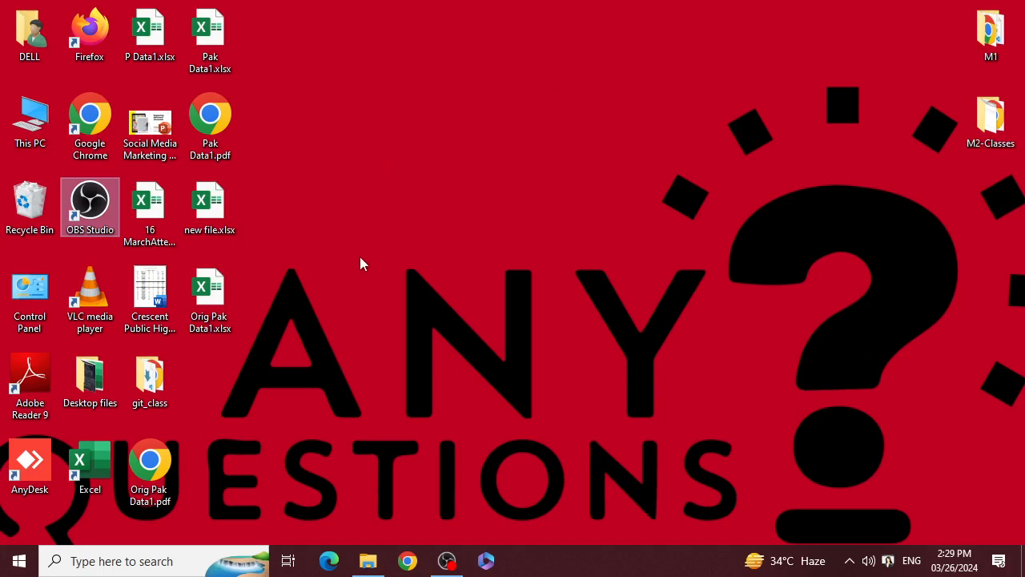
Step: Open excel_pagelayoutprint_practice.xlsx from the Downloads folder and maximize its window
key(super+r)
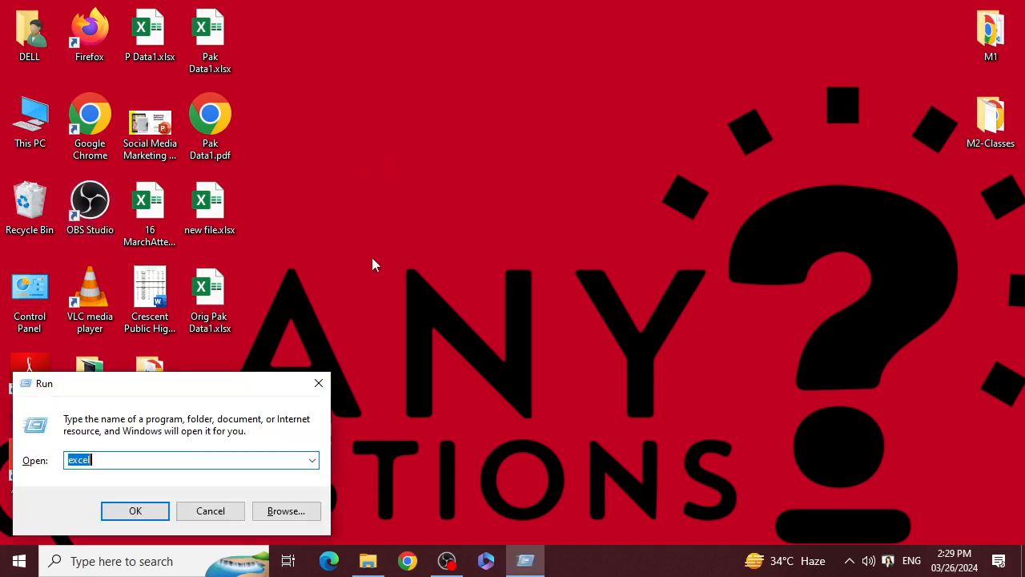
click(325, 378)
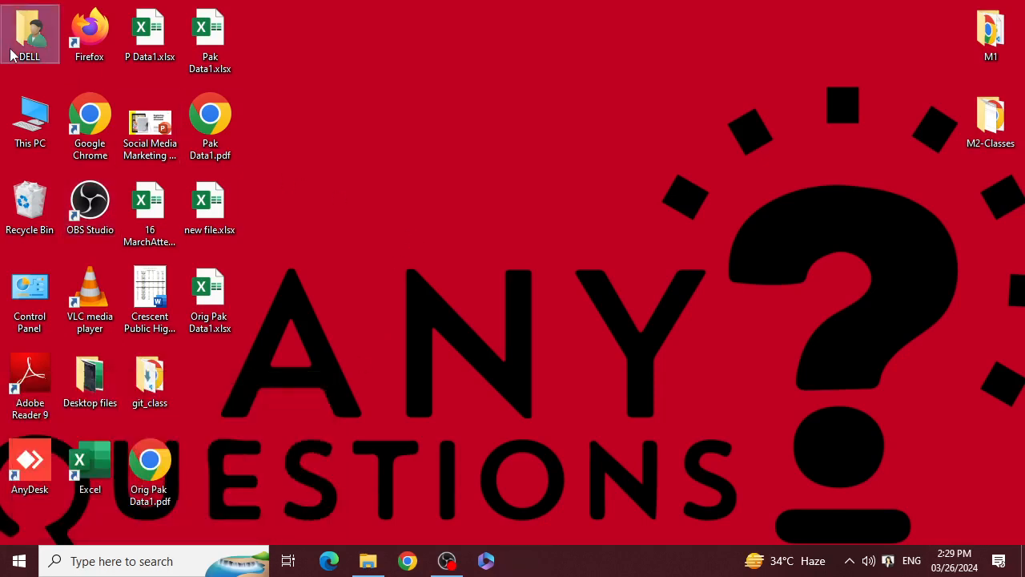
double_click(56, 45)
double_click(757, 74)
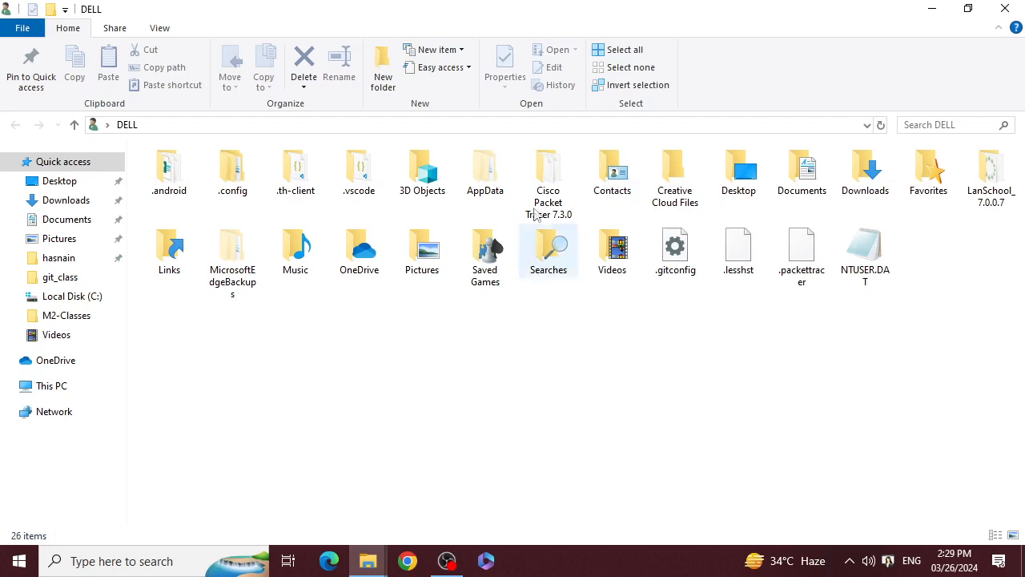
click(64, 205)
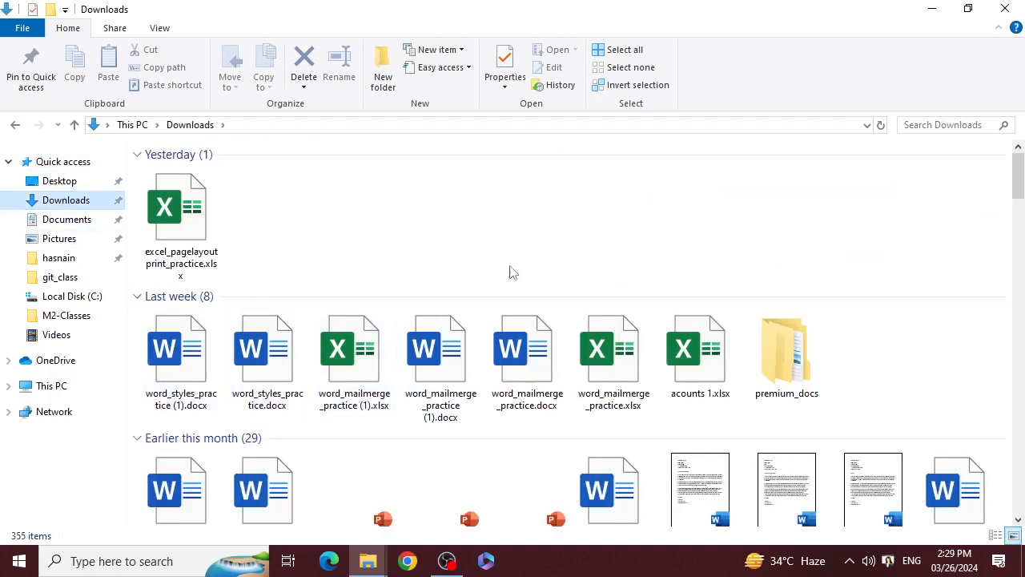
scroll(526, 240, down, 3)
scroll(526, 241, up, 3)
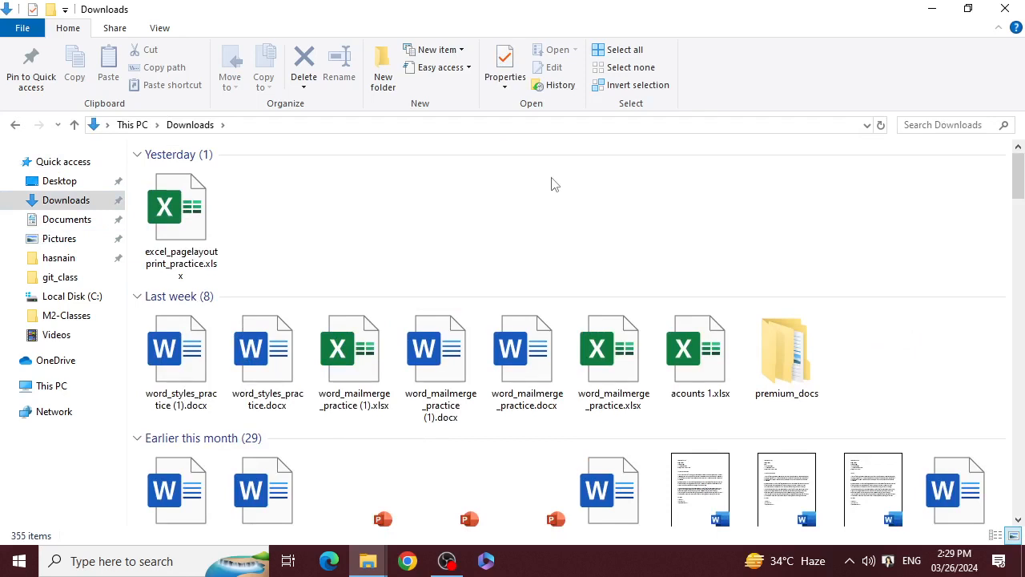
double_click(206, 276)
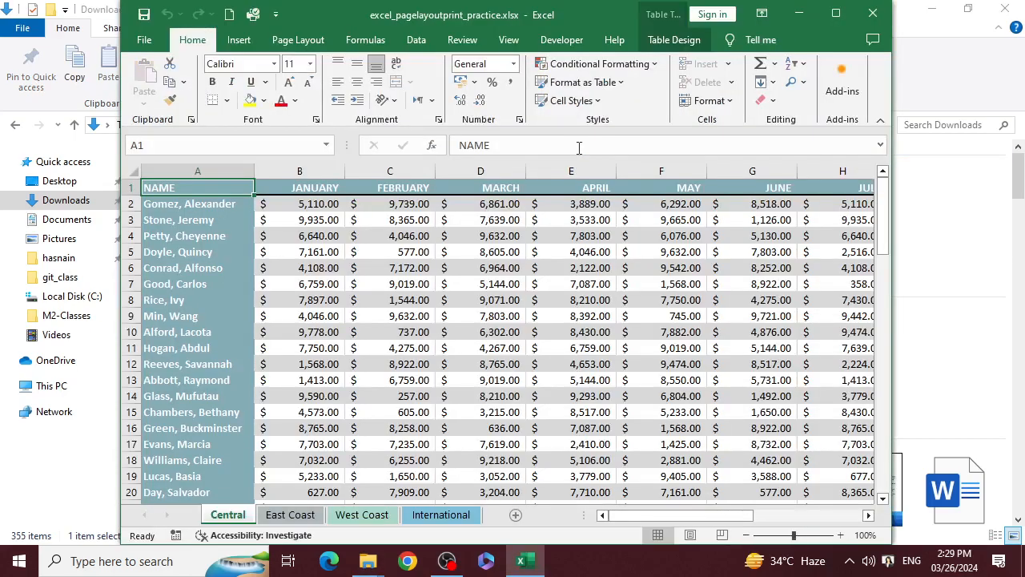
click(835, 13)
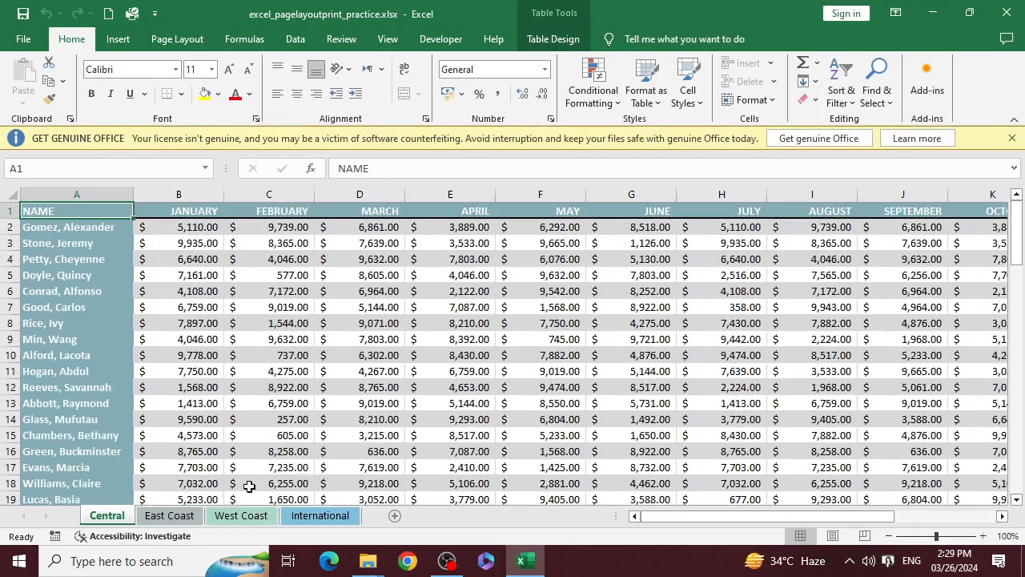
Step: Check the print preview of the Central sheet, then return to the worksheet
click(170, 516)
click(107, 516)
click(149, 246)
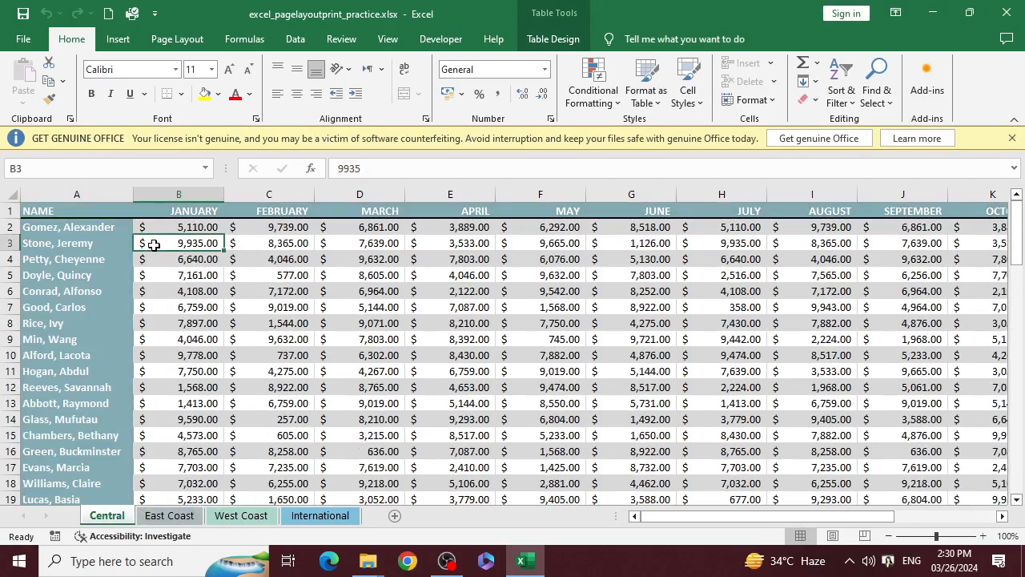
click(282, 244)
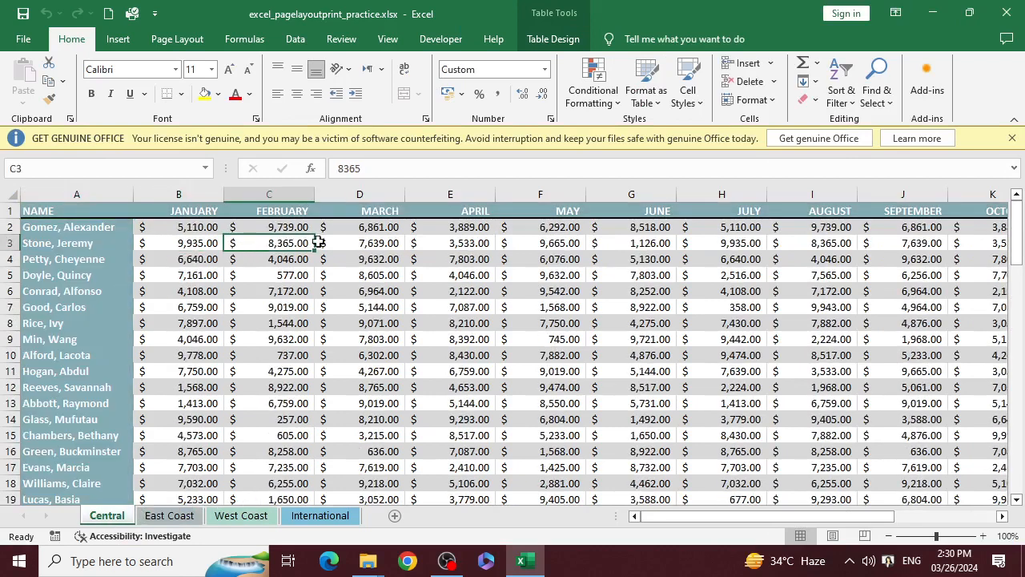
click(381, 257)
click(36, 45)
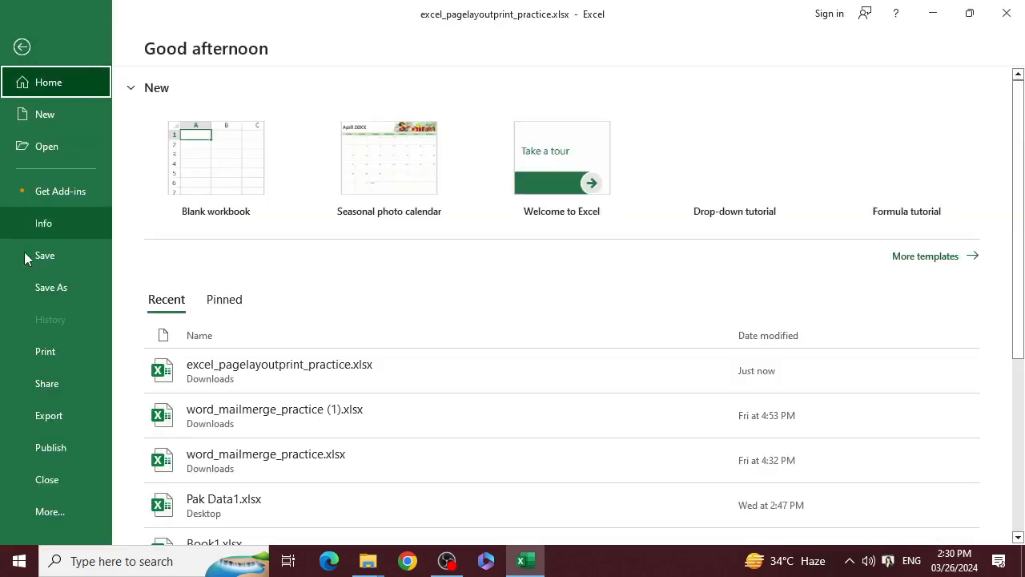
click(67, 349)
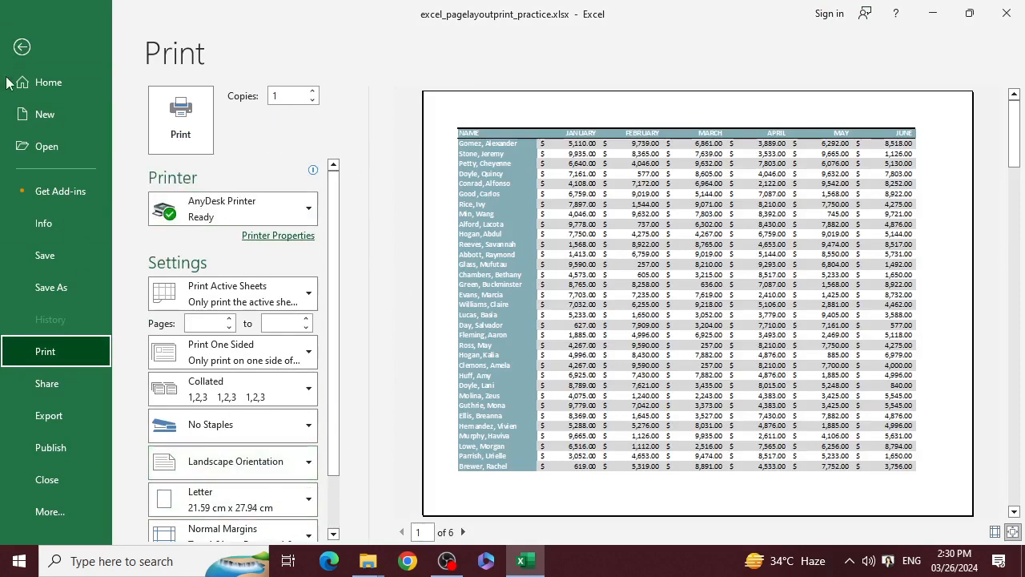
click(20, 56)
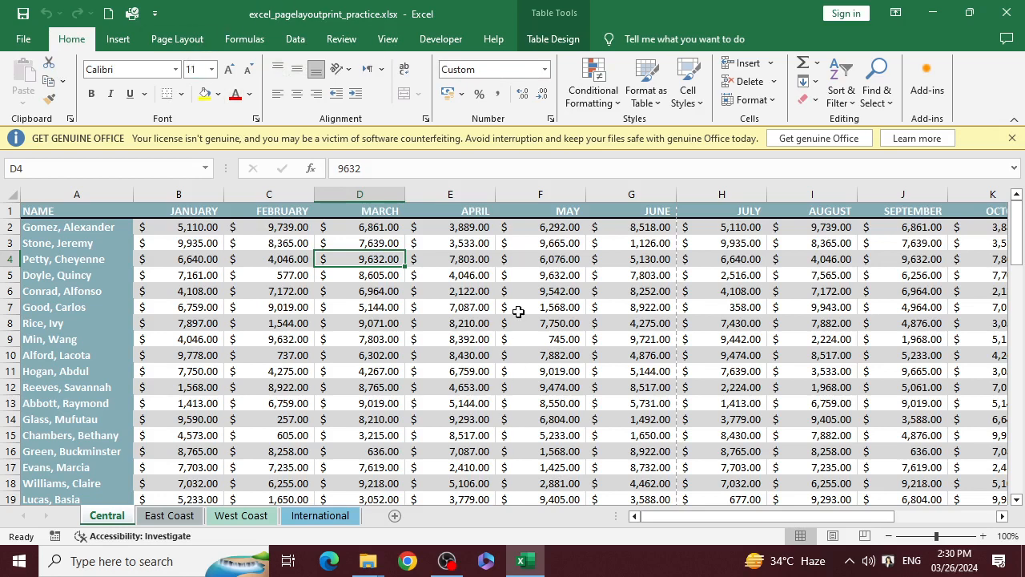
Step: Review the margin presets and the custom margin settings for the Central sheet, leaving them as they are
click(172, 41)
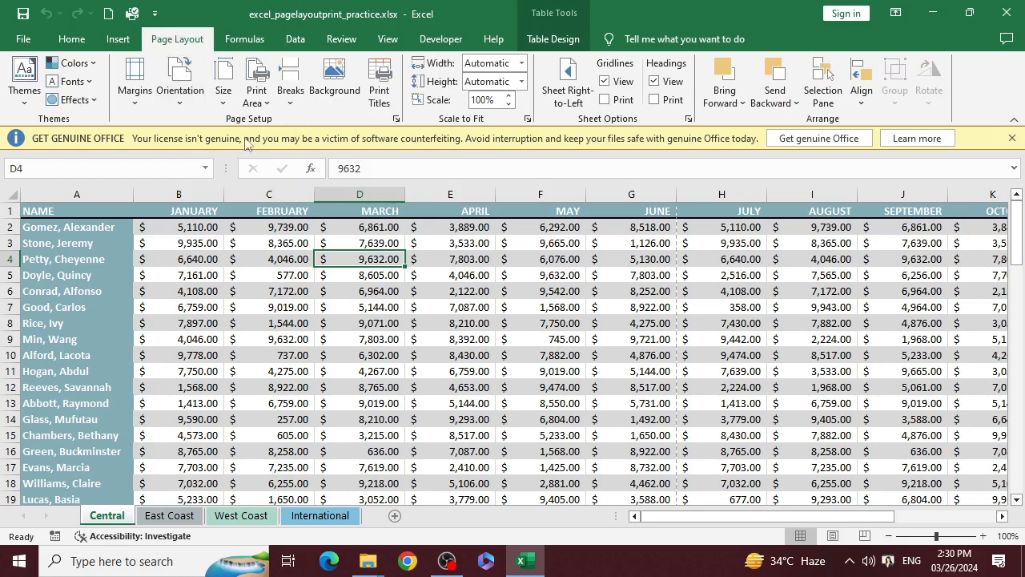
click(137, 102)
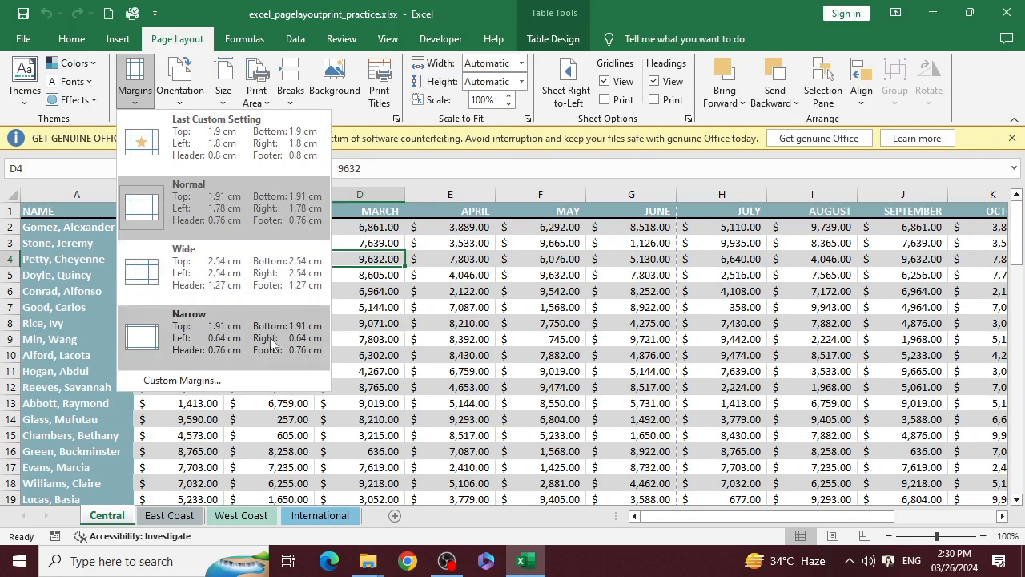
click(230, 381)
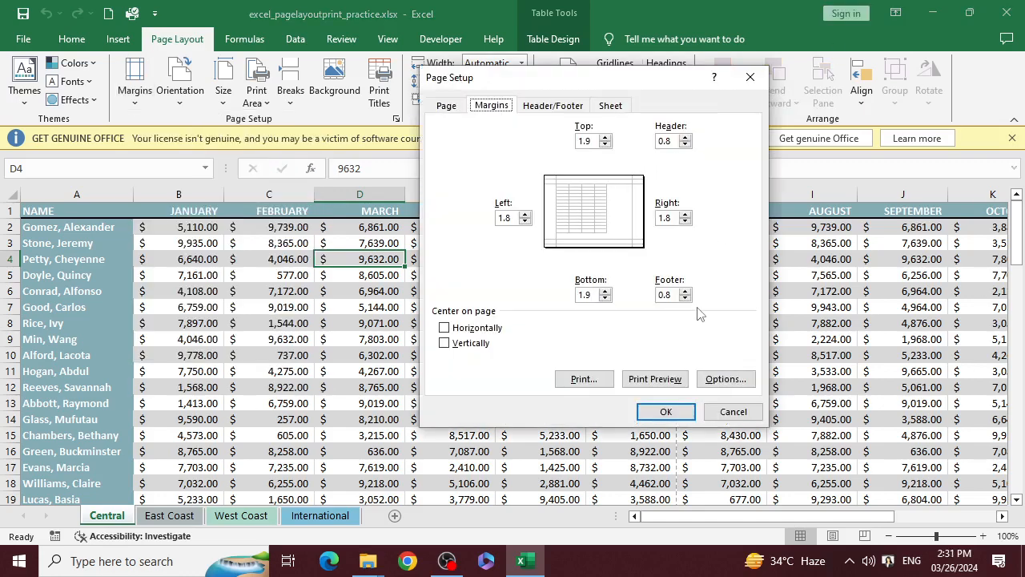
click(751, 76)
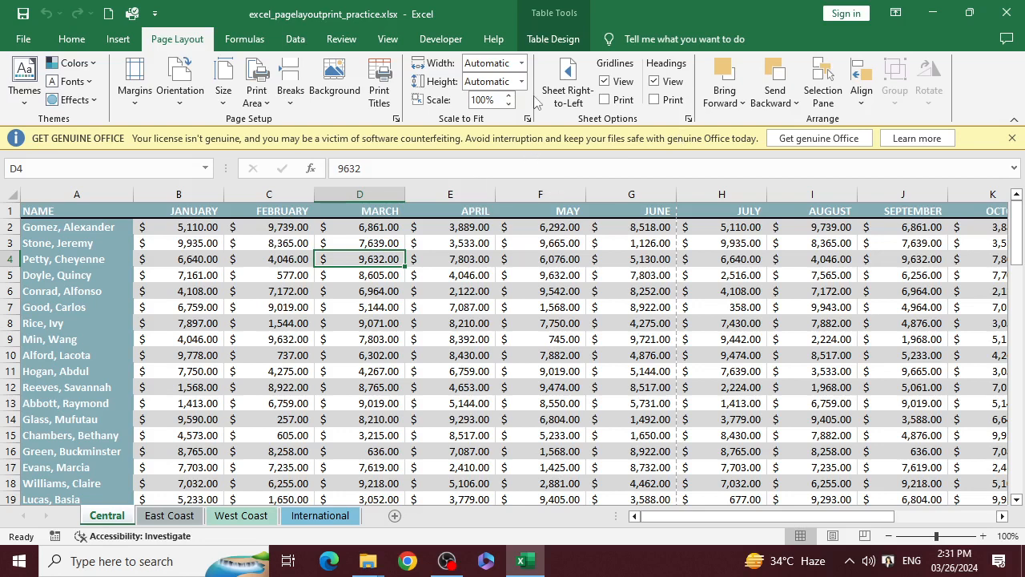
Step: Review the available page orientations and paper sizes without choosing one, dismissing the pop-up window that interrupts
click(178, 105)
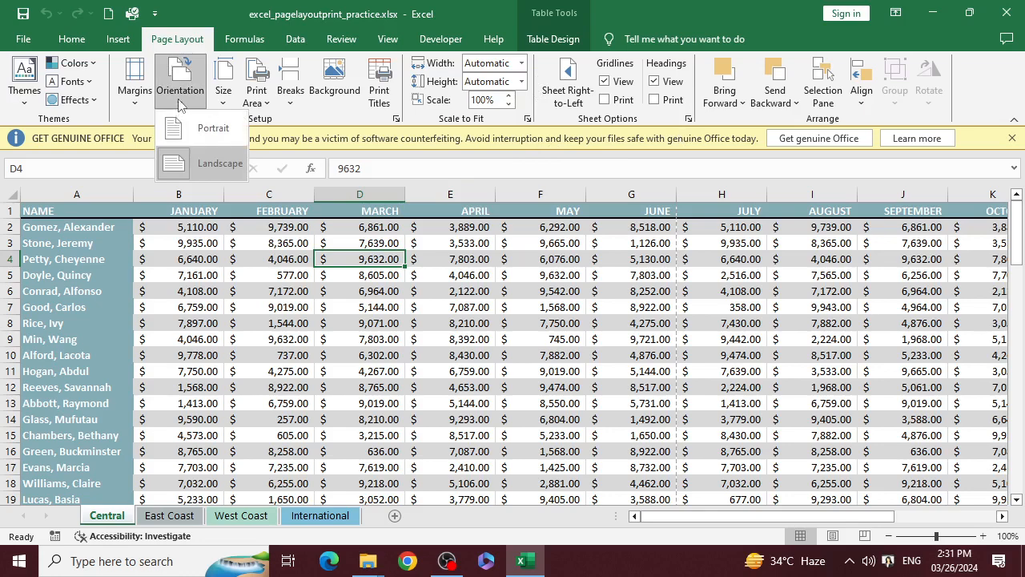
click(311, 105)
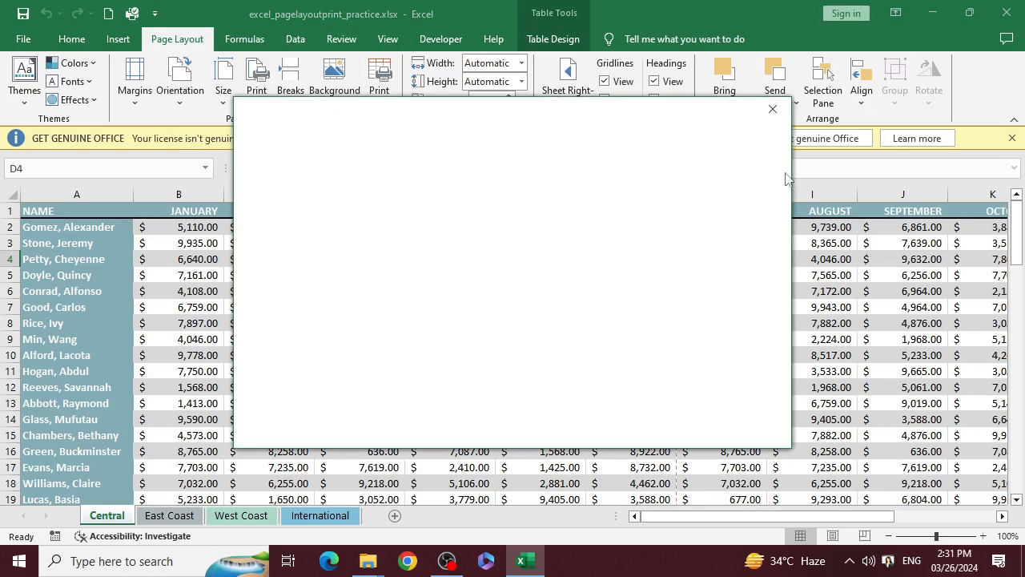
click(773, 109)
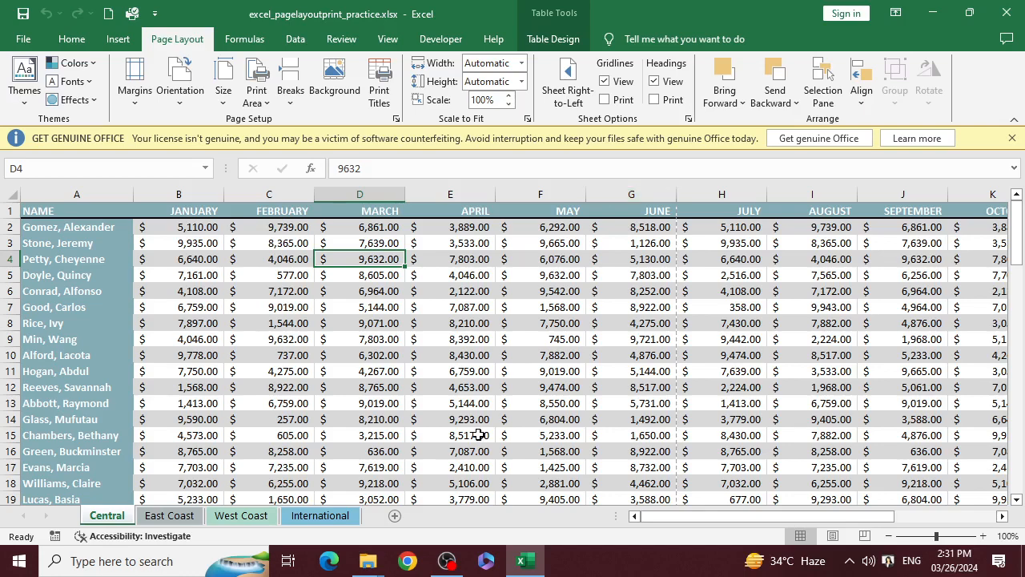
click(179, 96)
click(225, 96)
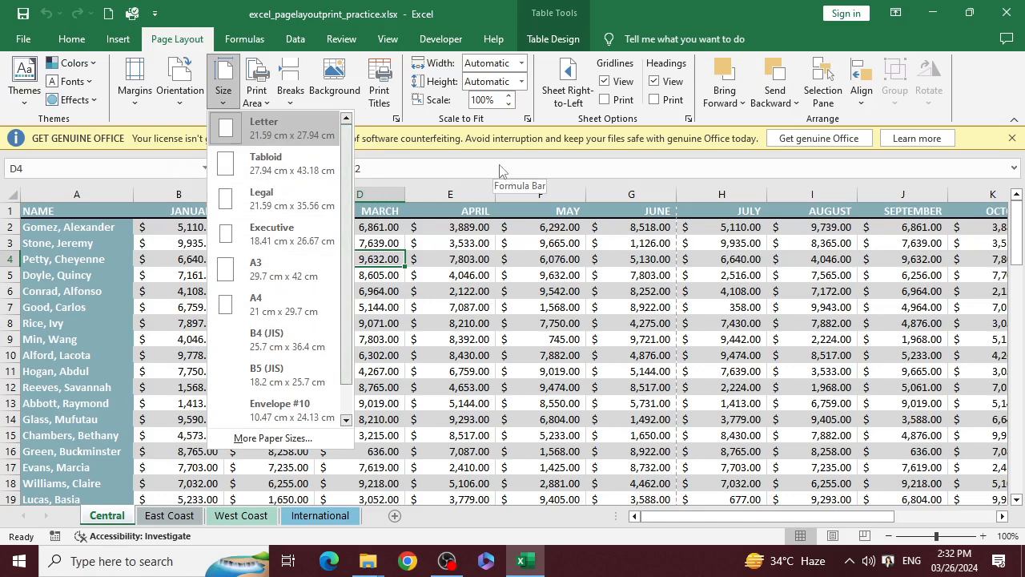
key(Escape)
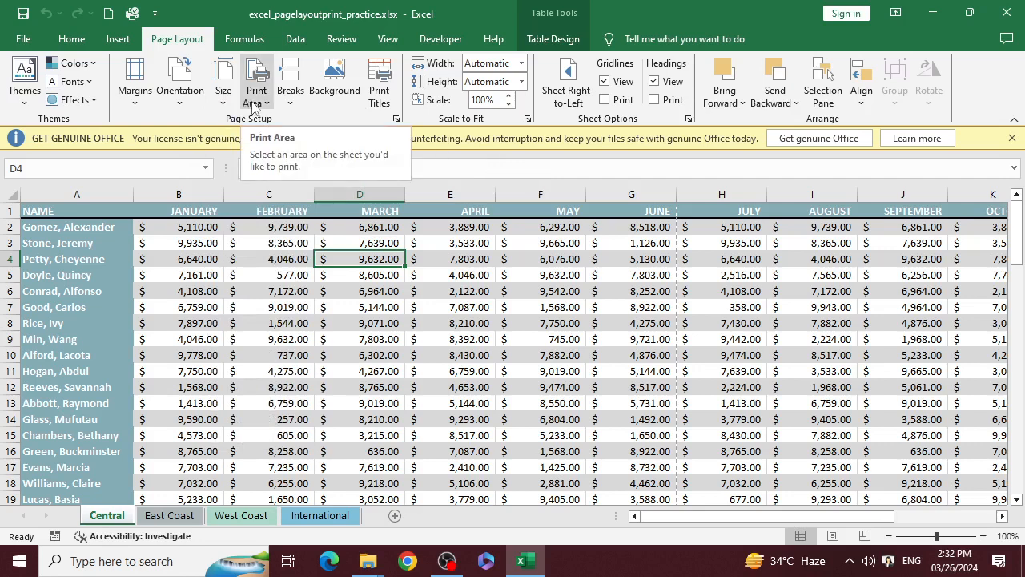
click(360, 305)
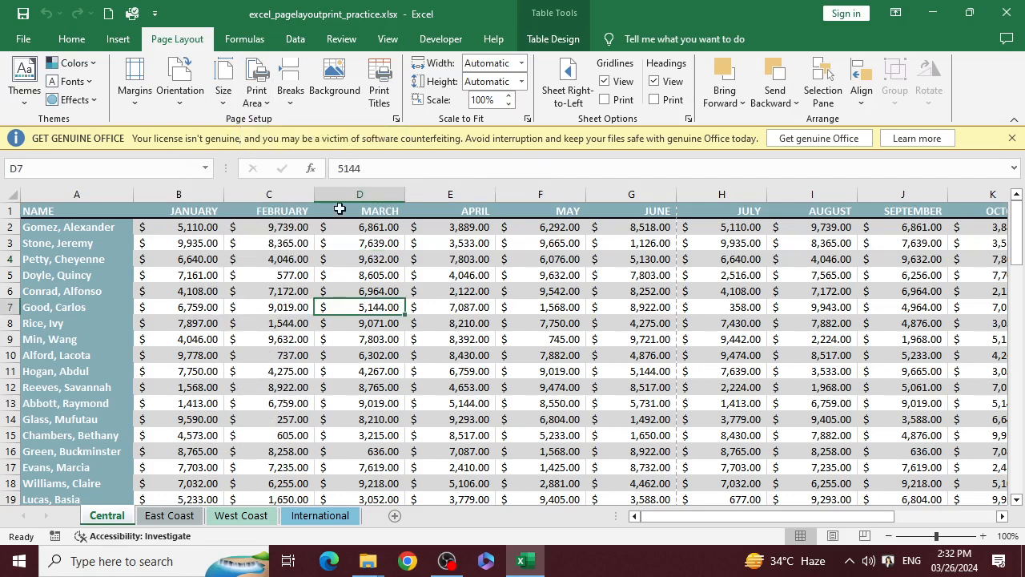
click(228, 238)
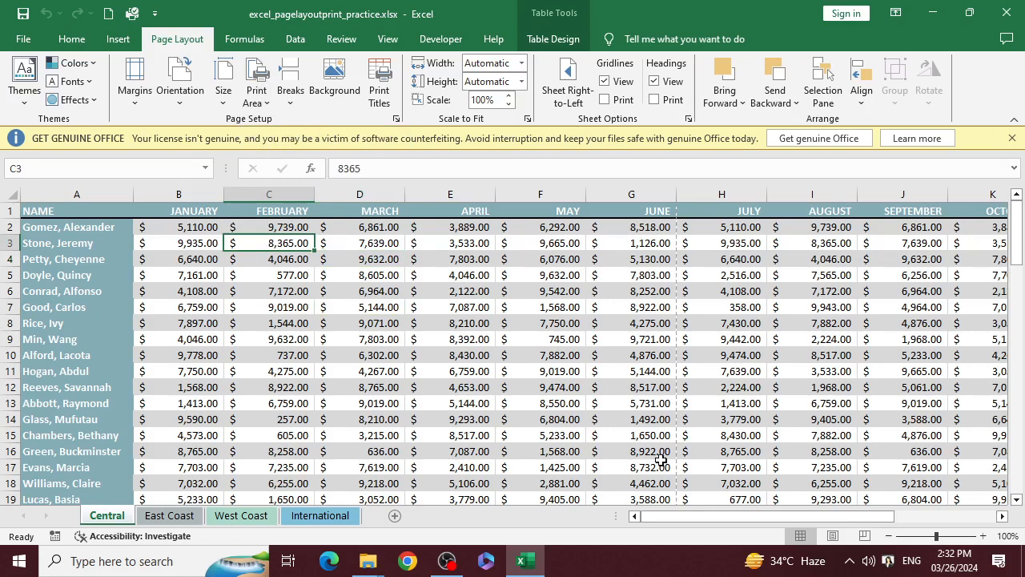
drag(124, 267, 804, 413)
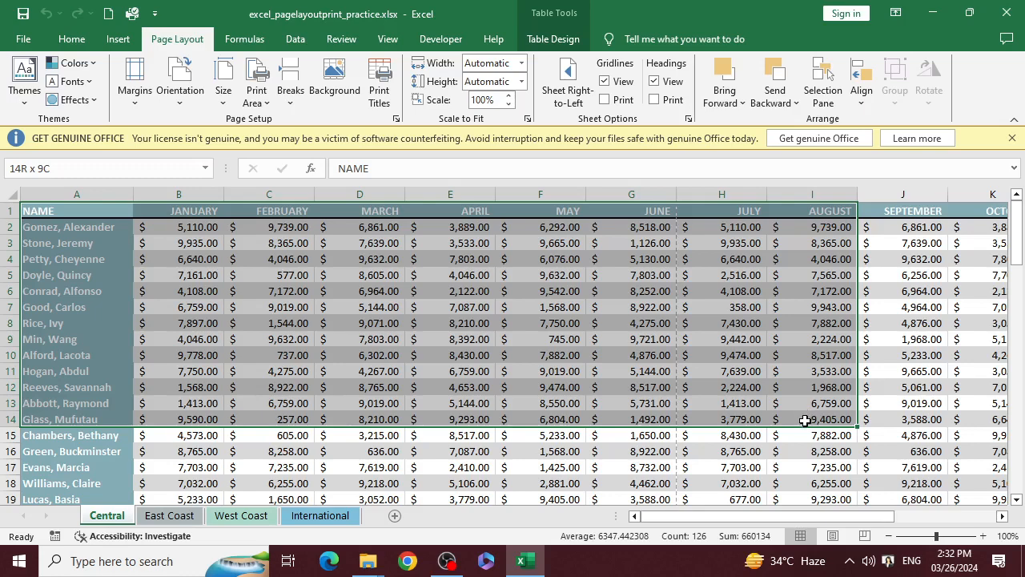
drag(805, 420, 958, 403)
scroll(536, 221, up, 2)
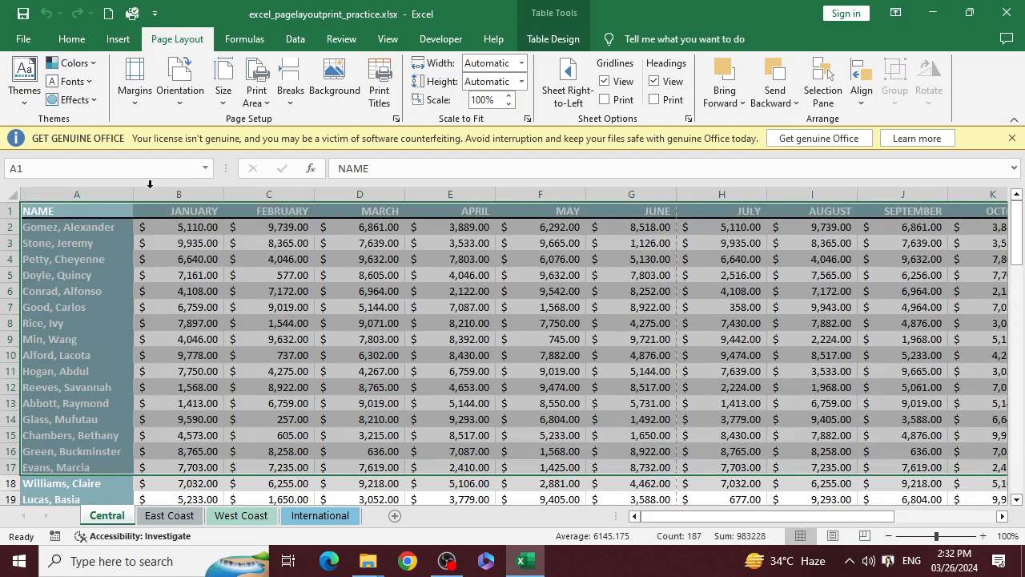
click(46, 238)
drag(56, 205, 181, 282)
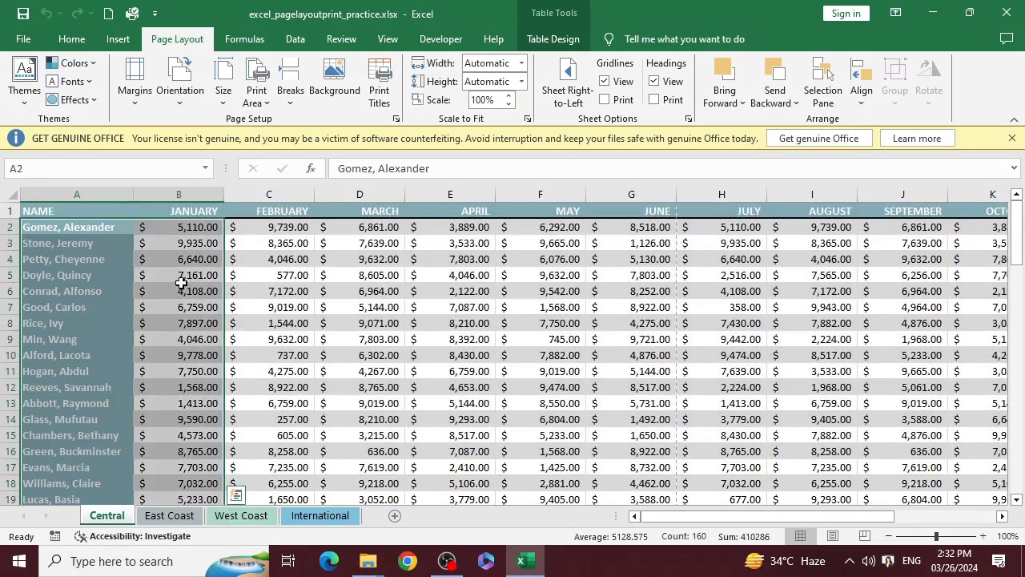
click(161, 254)
Step: Set the range A1:J15 on the Central sheet, from NAME through SEPTEMBER, as the print area
drag(70, 211, 913, 435)
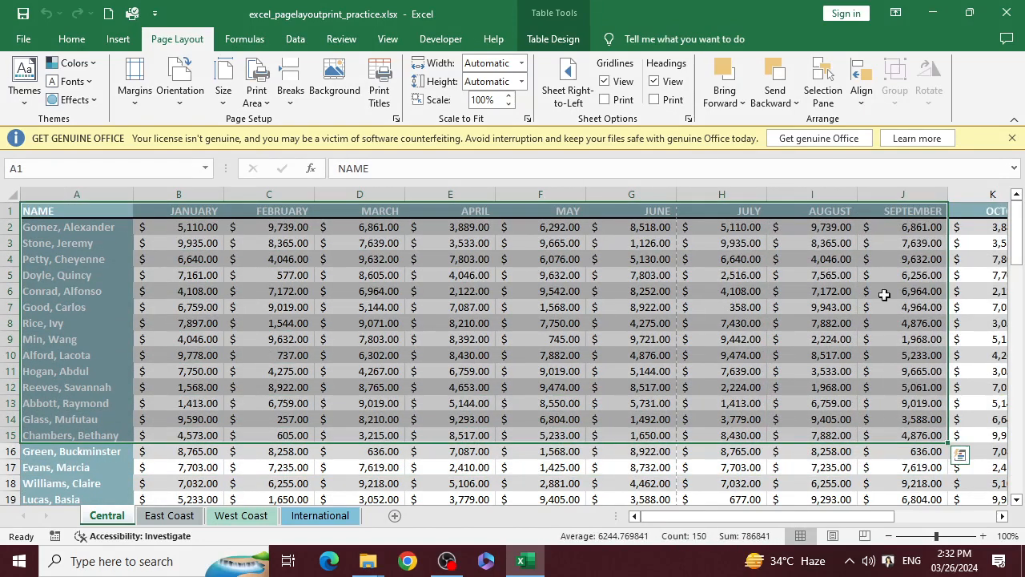
click(269, 106)
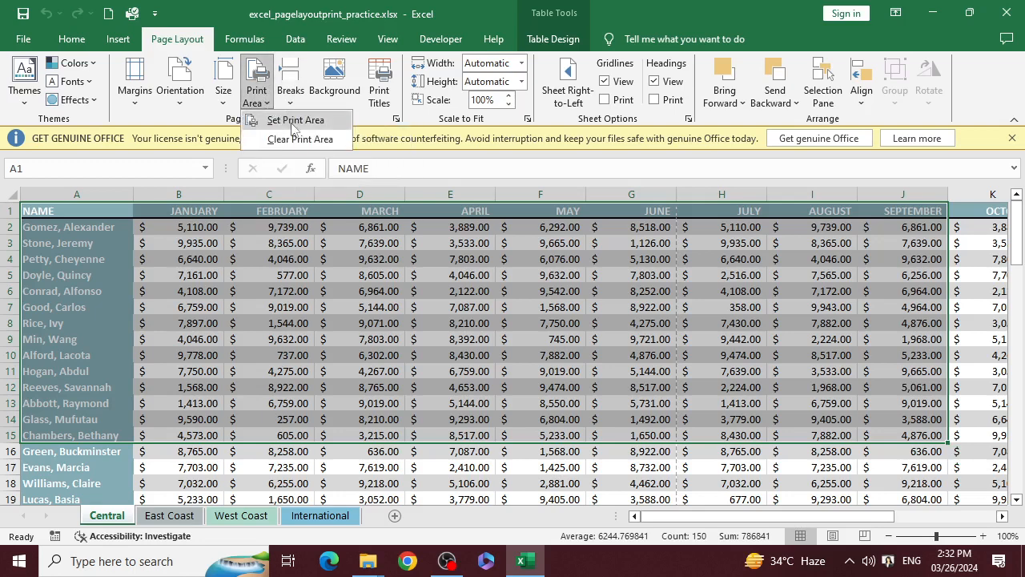
click(294, 121)
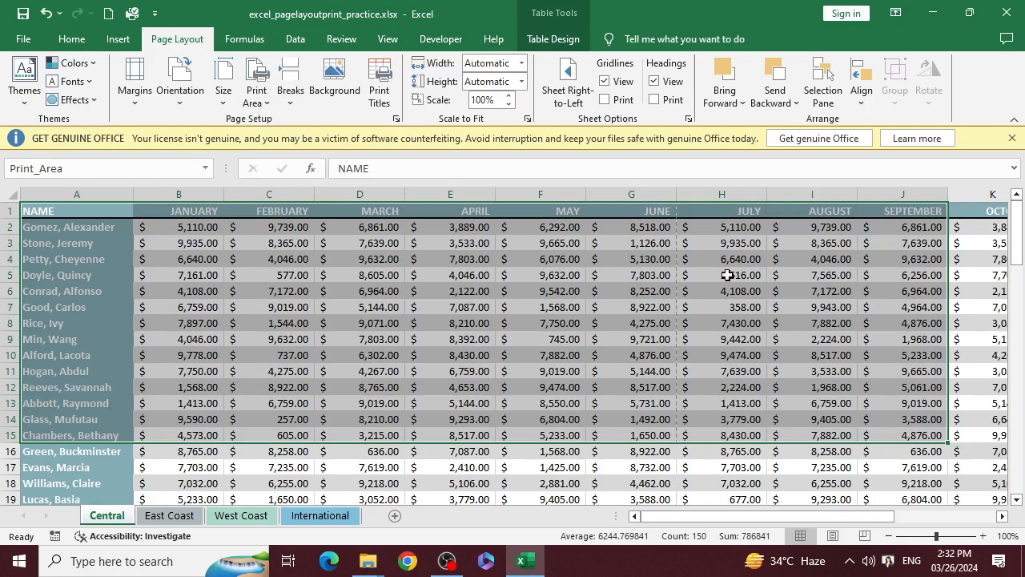
click(815, 369)
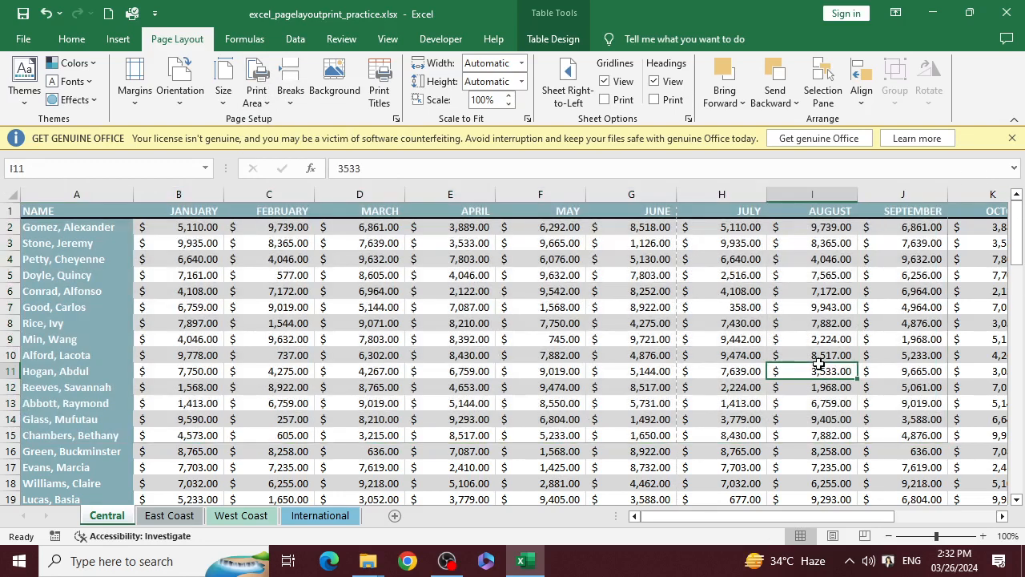
Step: Check both pages of the print area in the print preview, then return to the worksheet
key(ctrl+p)
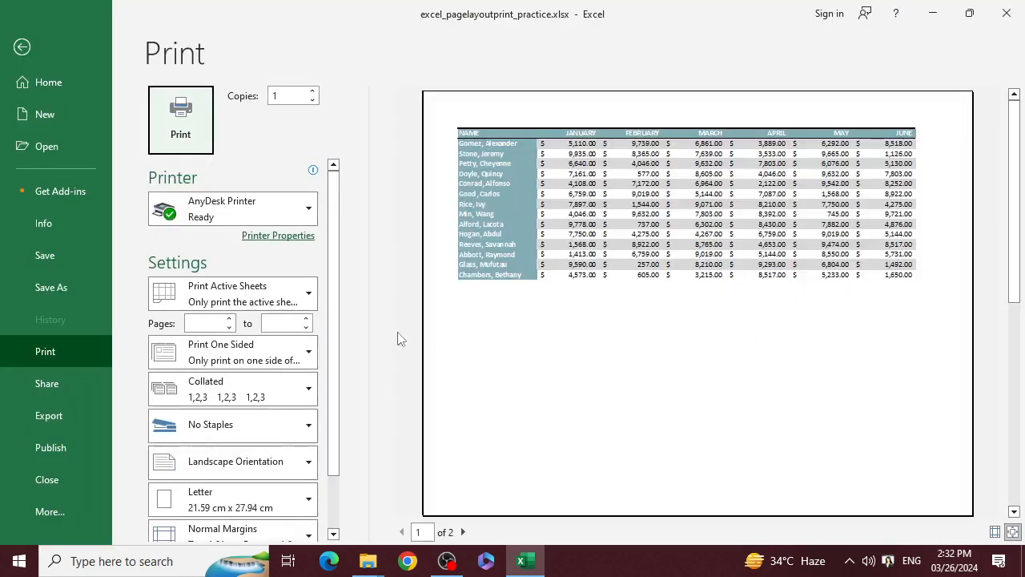
click(463, 532)
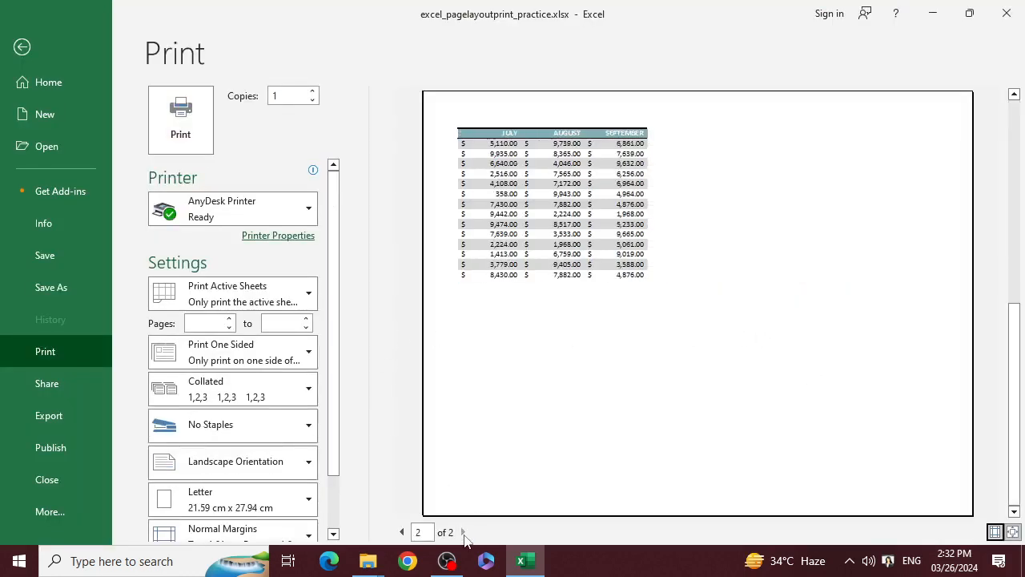
click(403, 532)
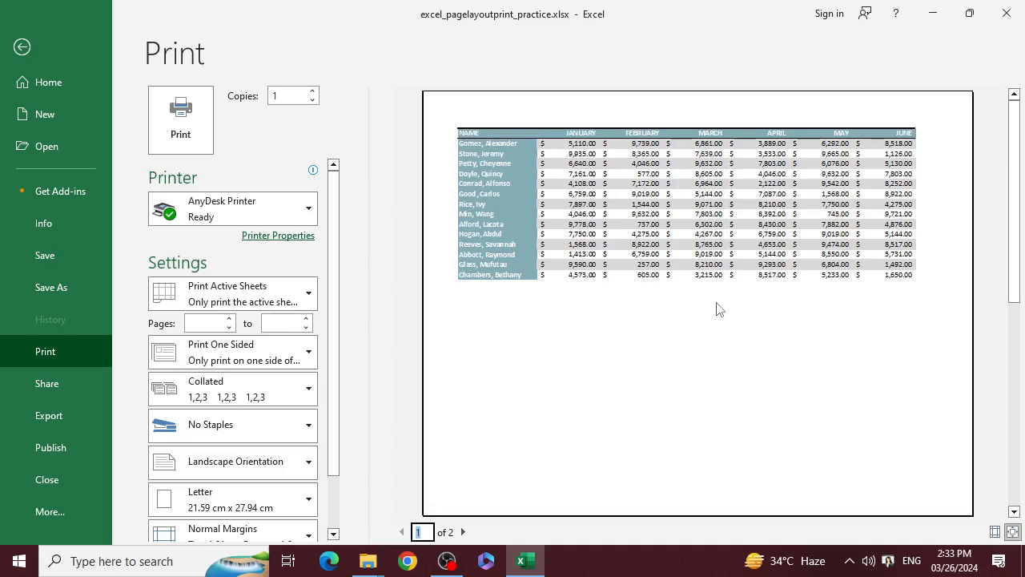
click(463, 531)
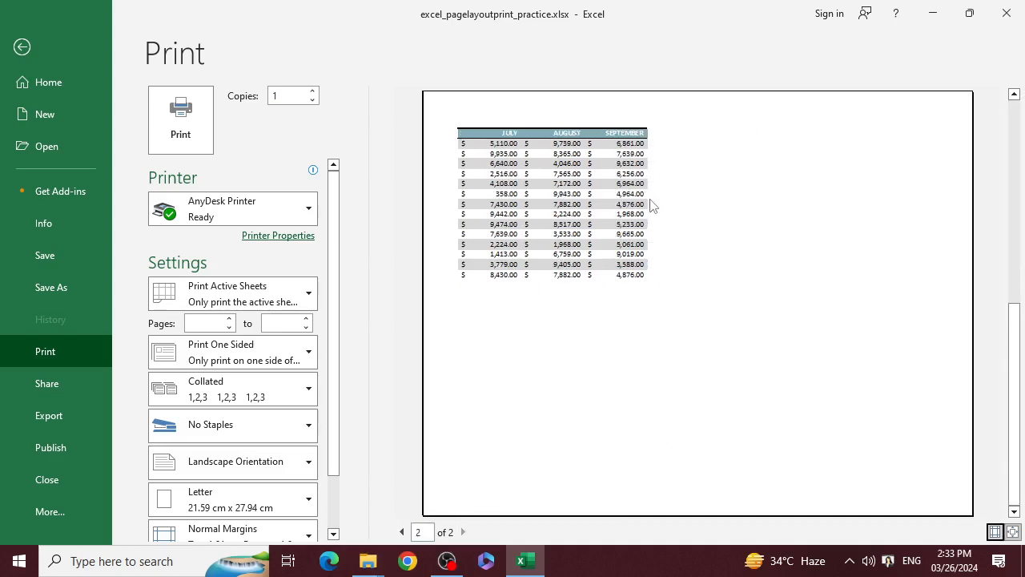
click(20, 46)
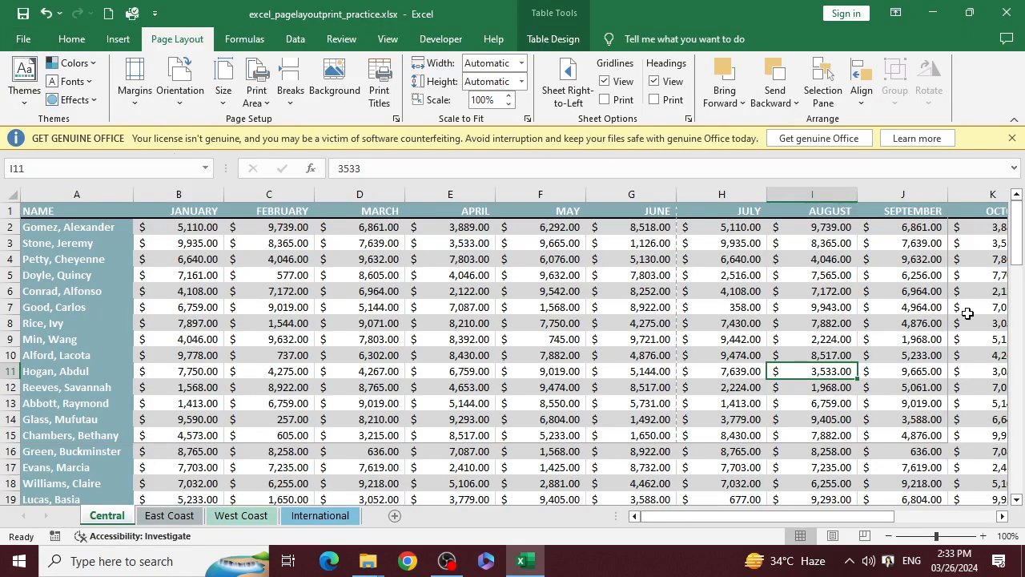
click(793, 345)
click(806, 403)
click(811, 375)
scroll(720, 412, down, 3)
scroll(721, 430, up, 3)
drag(61, 210, 870, 476)
click(961, 439)
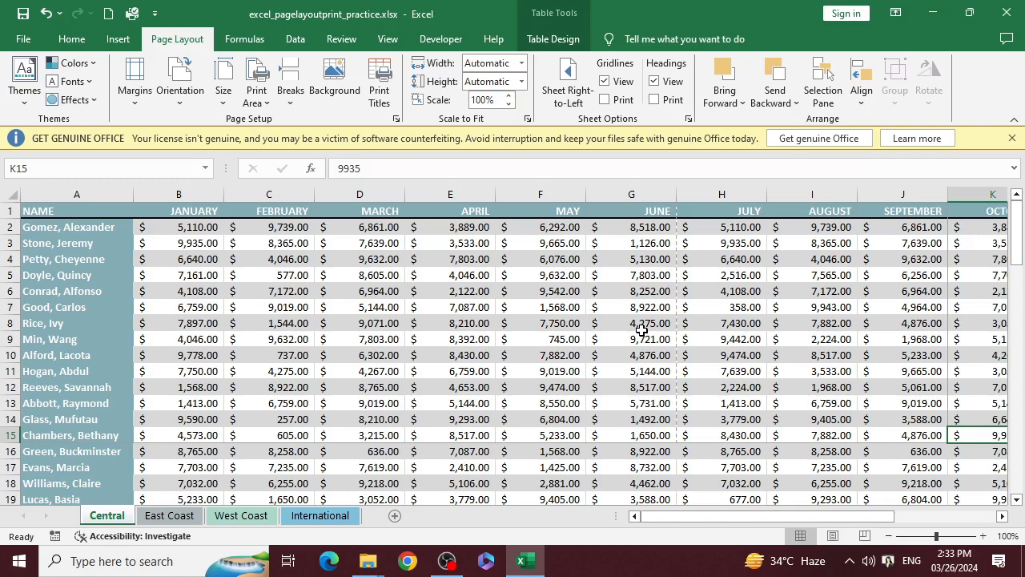
click(438, 261)
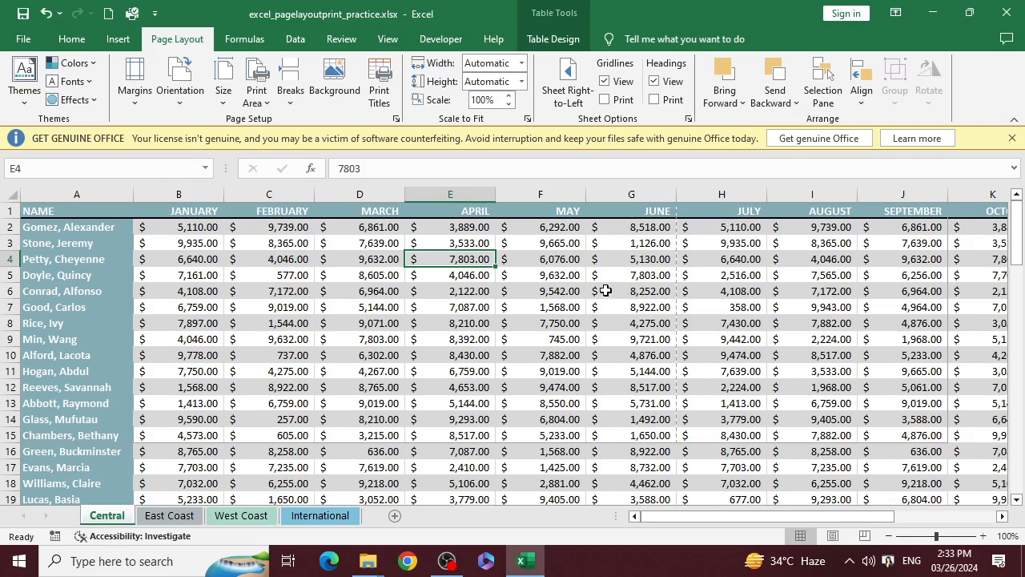
Step: Check both pages of the NAME to SEPTEMBER print area in the print preview again and return to the worksheet
key(ctrl+p)
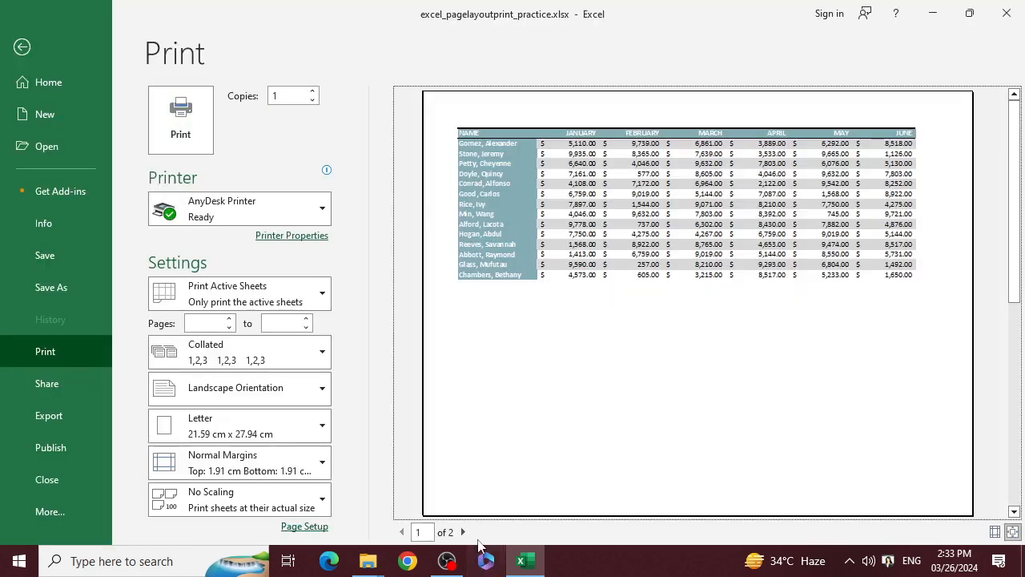
click(462, 532)
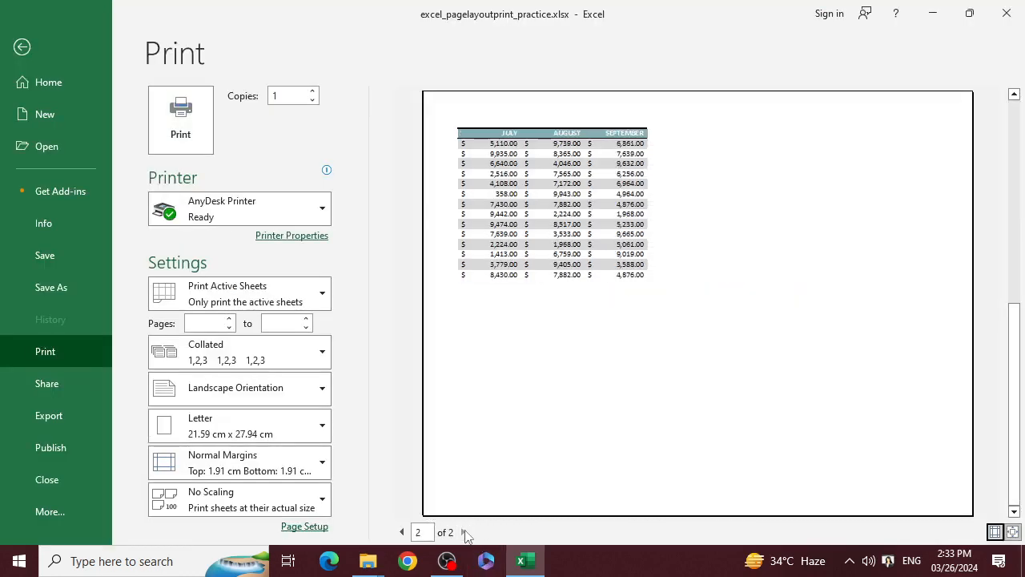
click(464, 533)
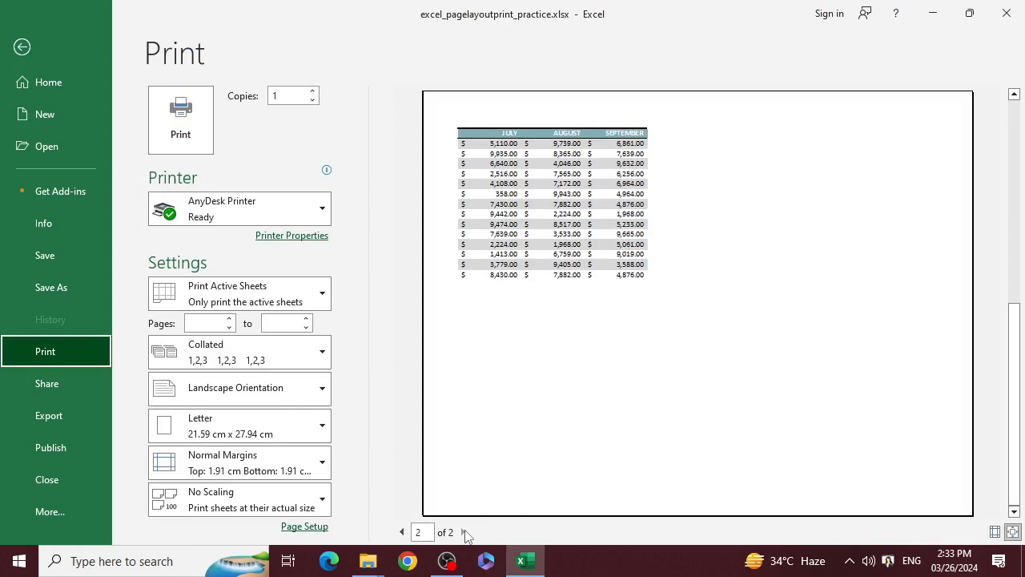
click(403, 531)
click(673, 402)
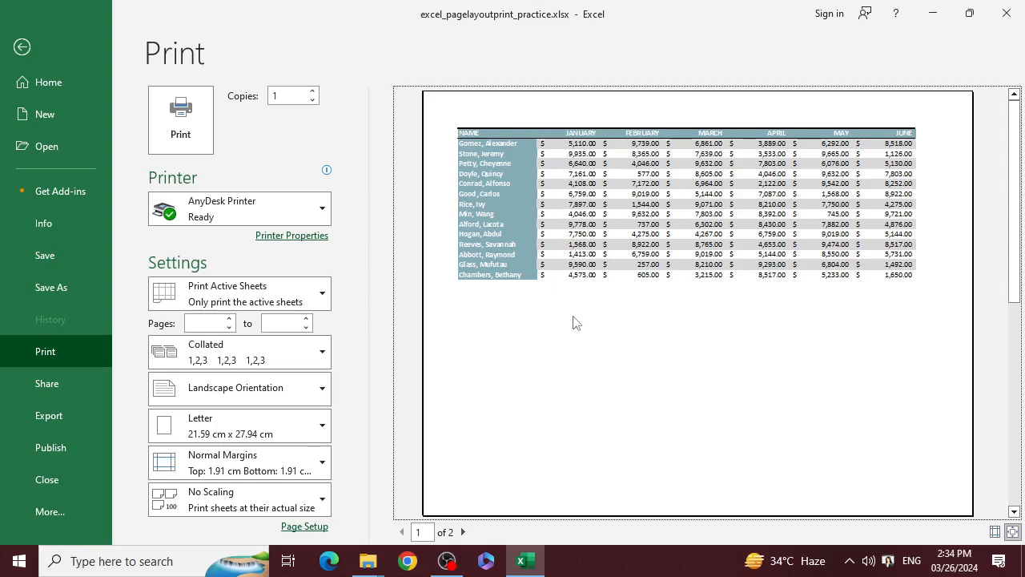
click(22, 46)
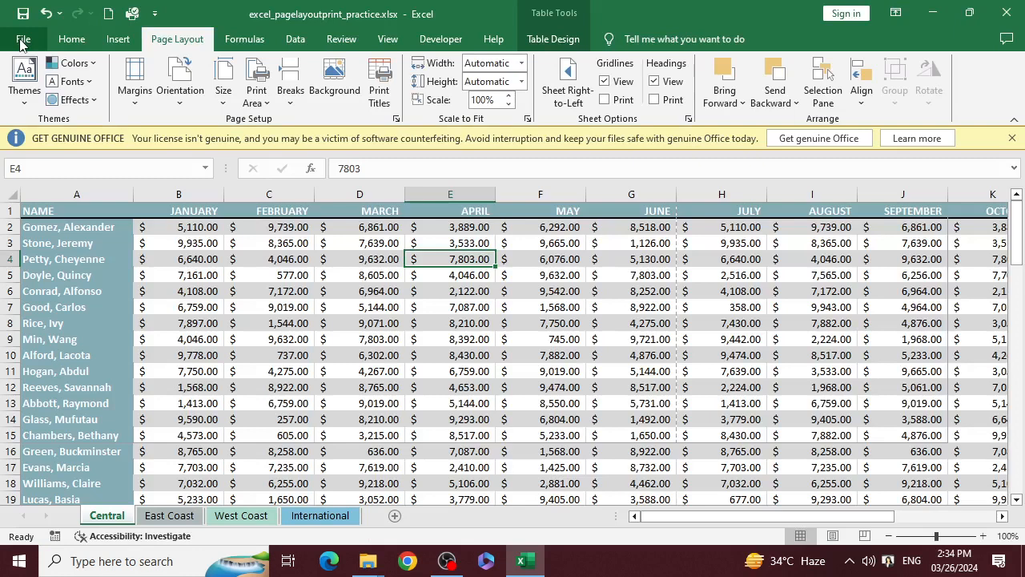
Step: Clear the print area of the Central sheet
click(361, 433)
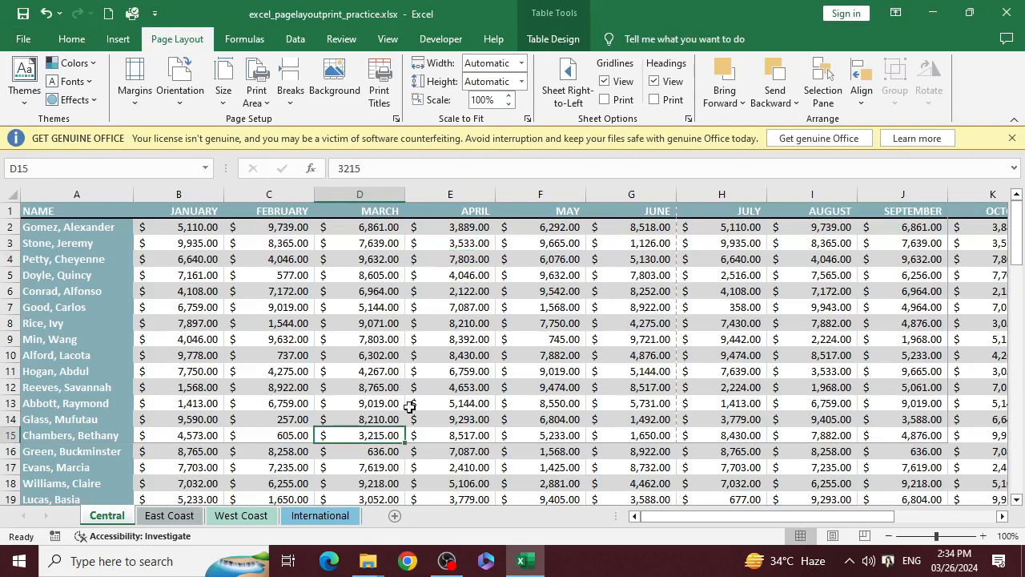
click(525, 382)
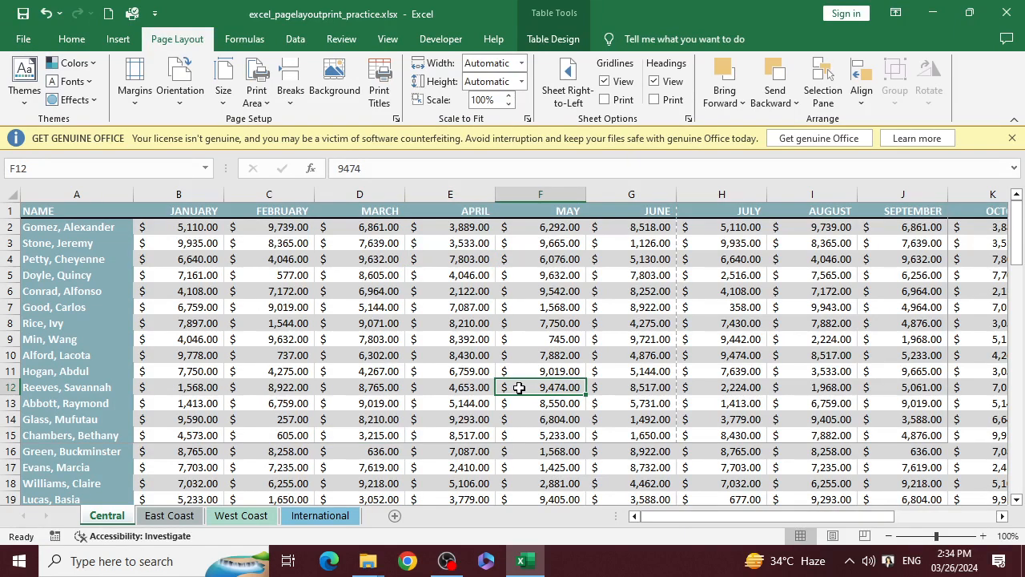
click(337, 341)
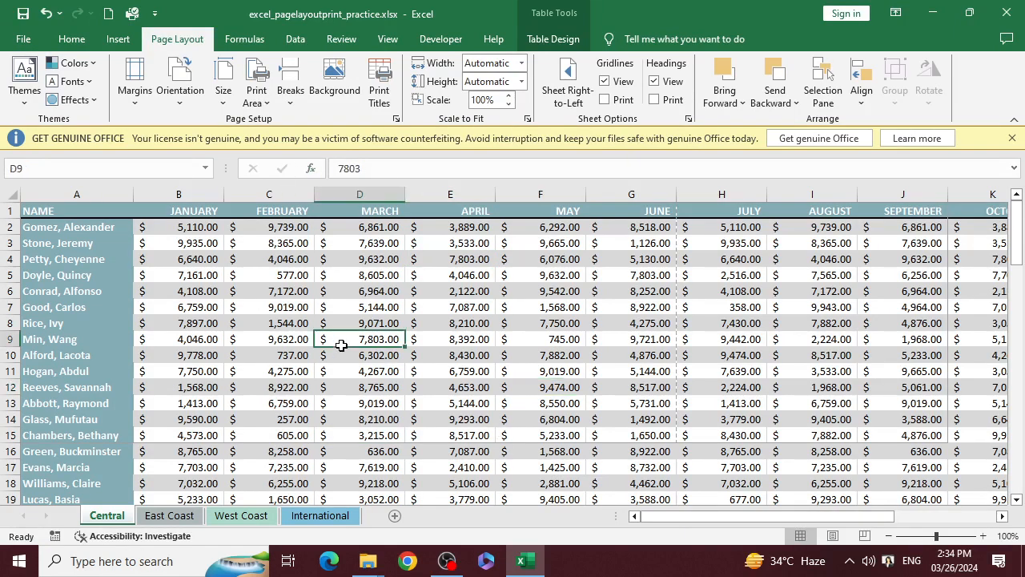
click(270, 102)
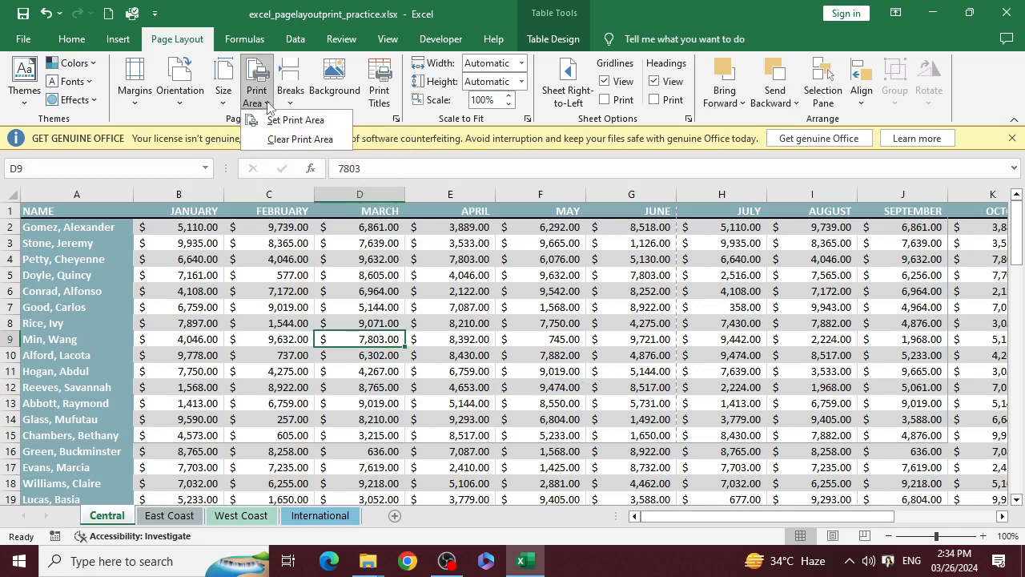
click(290, 141)
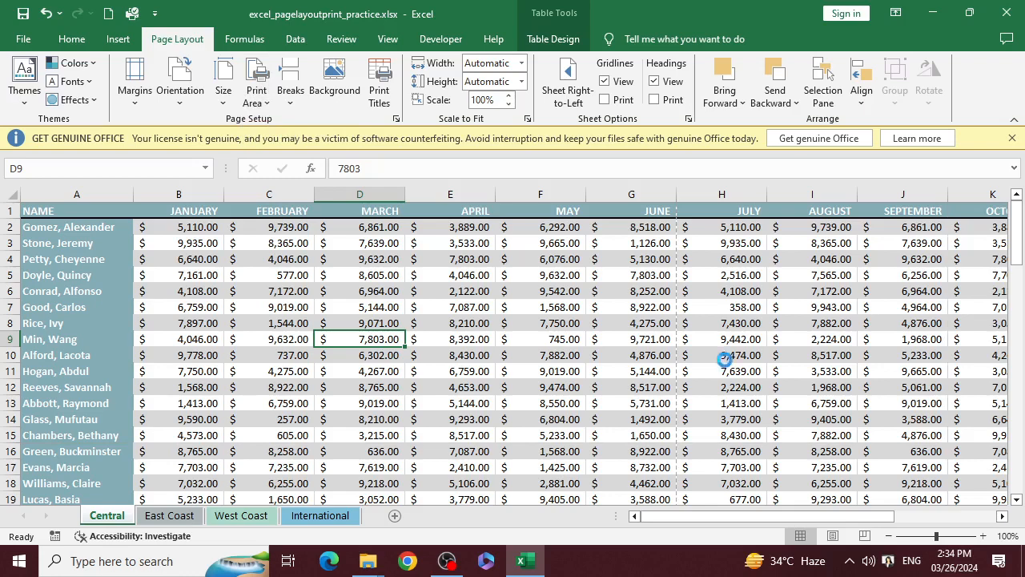
Step: Page through the print preview of the whole Central sheet, then return to the worksheet
key(ctrl+p)
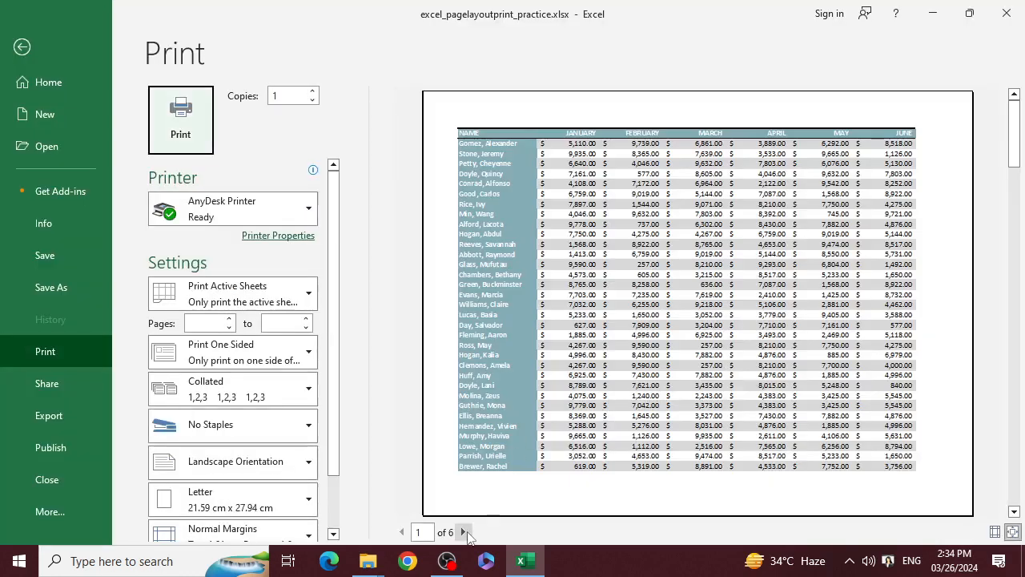
click(463, 531)
click(463, 532)
click(463, 531)
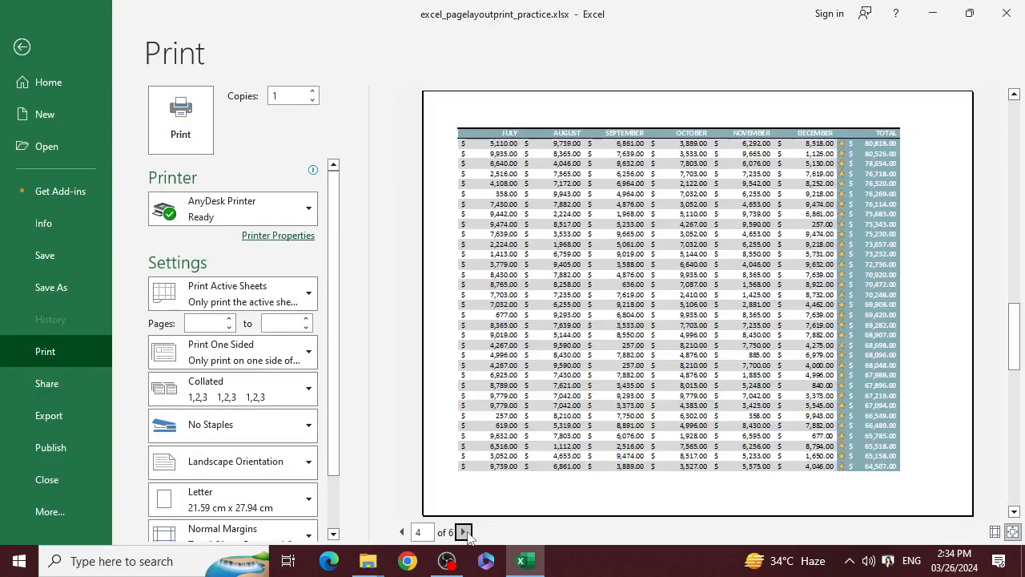
click(23, 48)
scroll(537, 325, down, 2)
scroll(537, 324, up, 2)
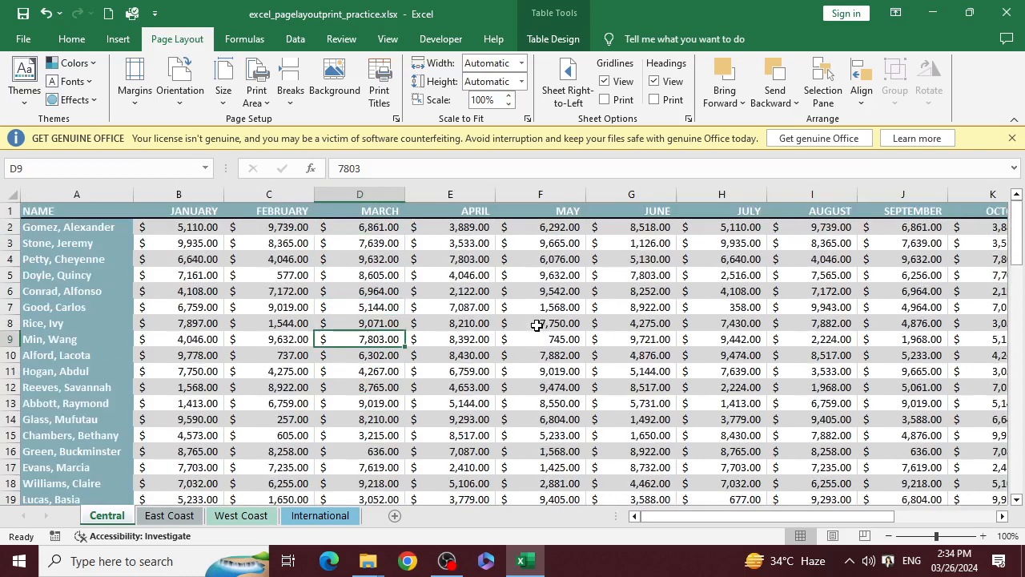
Step: Set the range A1:H15 on the Central sheet, from NAME through JULY, as the print area
drag(40, 210, 688, 434)
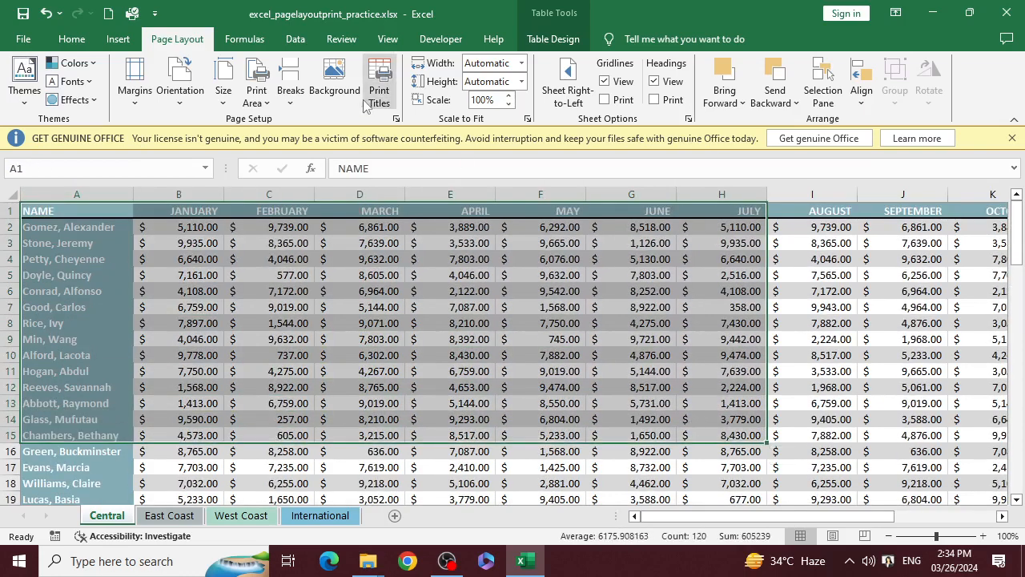
click(267, 103)
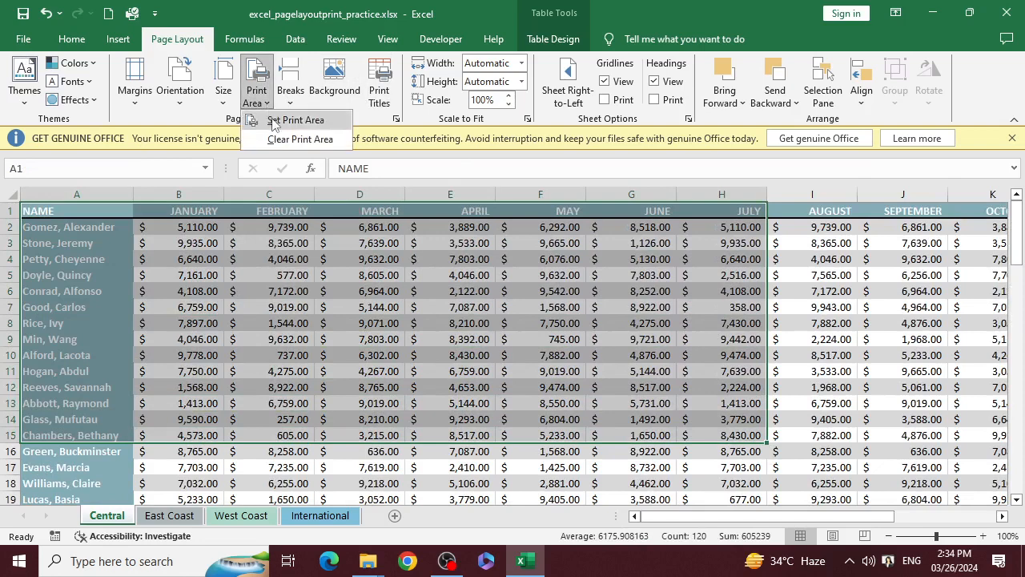
click(273, 120)
click(862, 401)
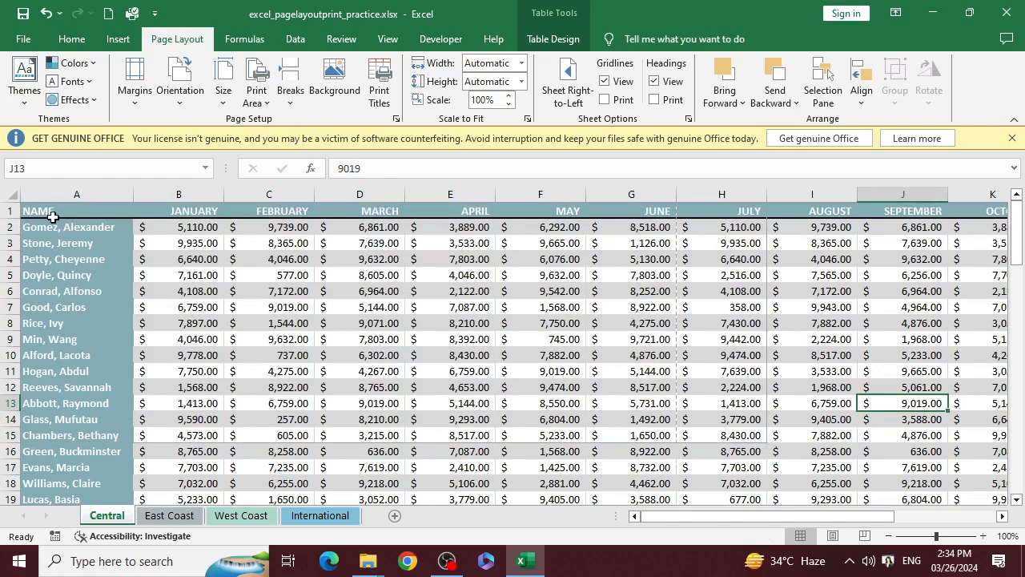
Step: Clear only the formats of the print area range A1:H15
drag(51, 216, 721, 437)
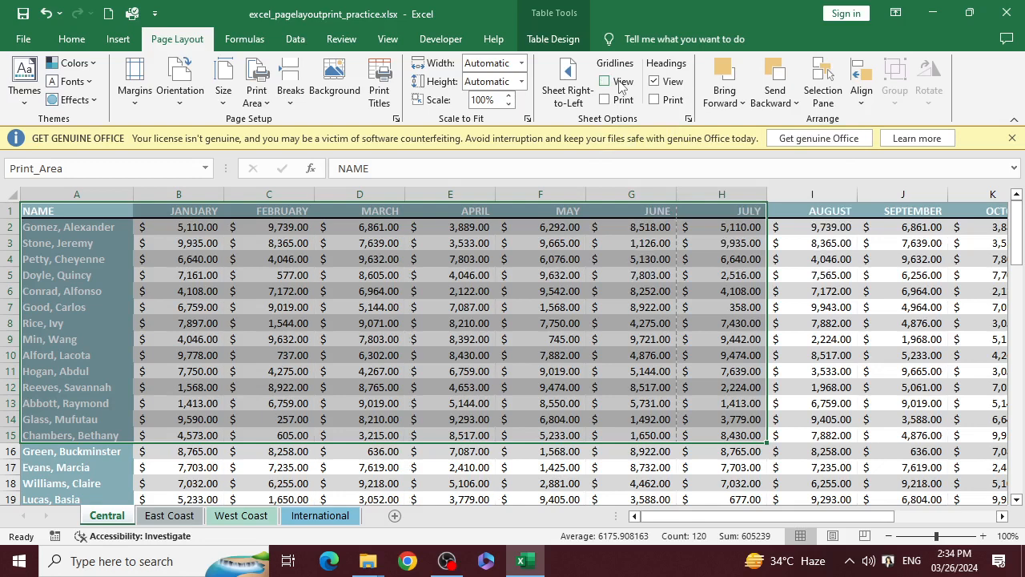
click(71, 39)
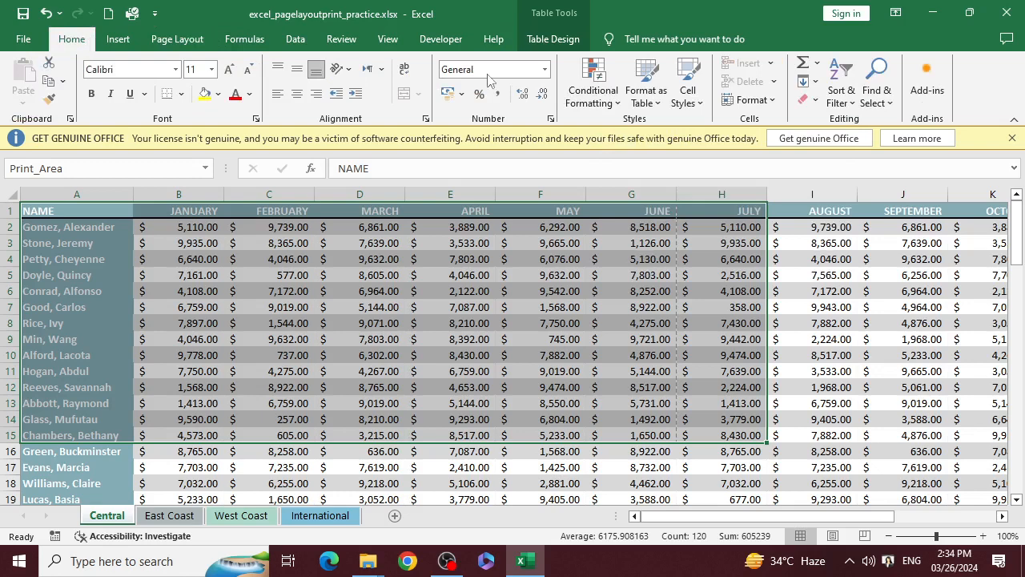
click(809, 100)
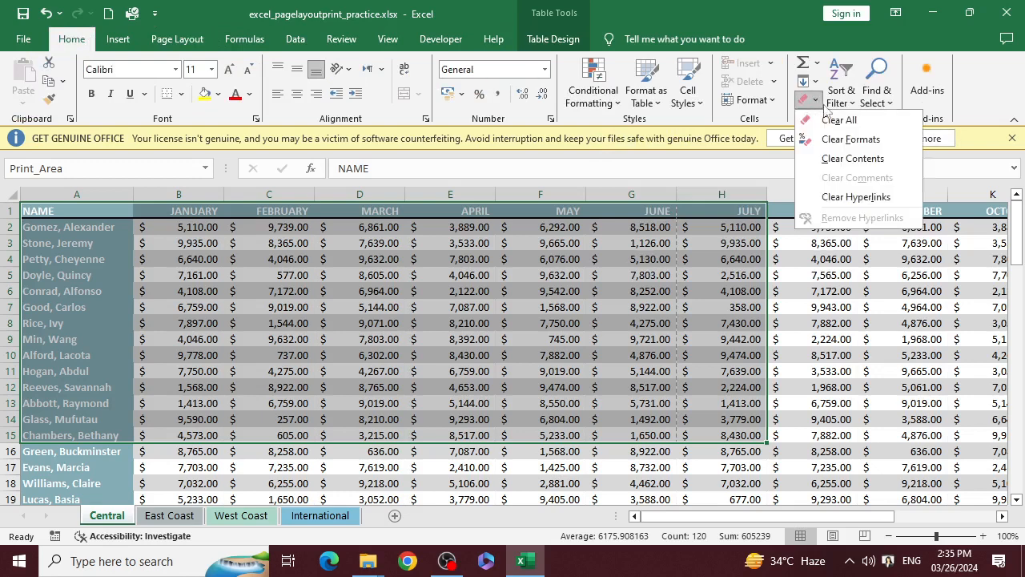
click(850, 139)
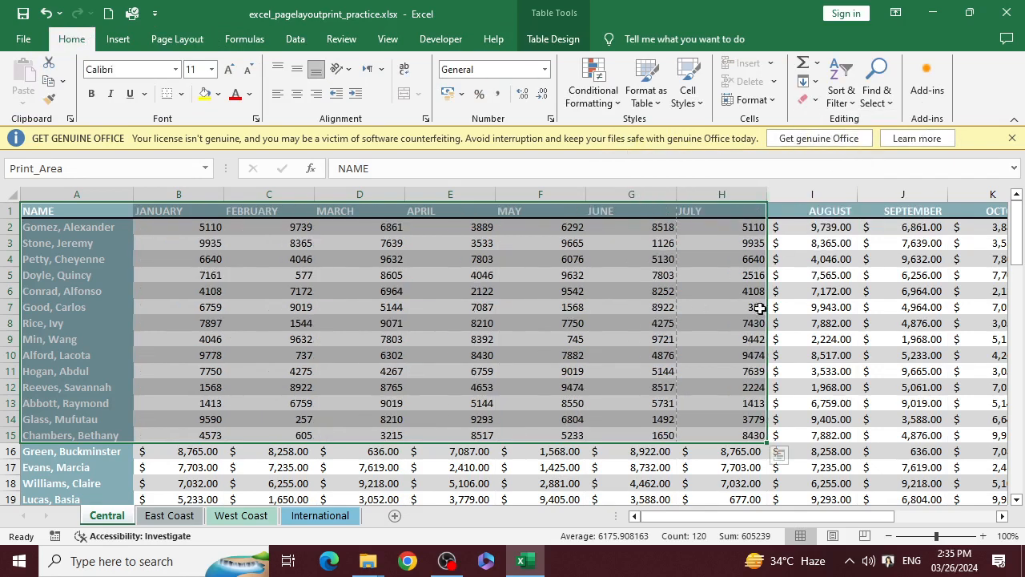
Step: Fill the range A1:H15 with white so that the print area's page-break and border lines can be examined
click(222, 96)
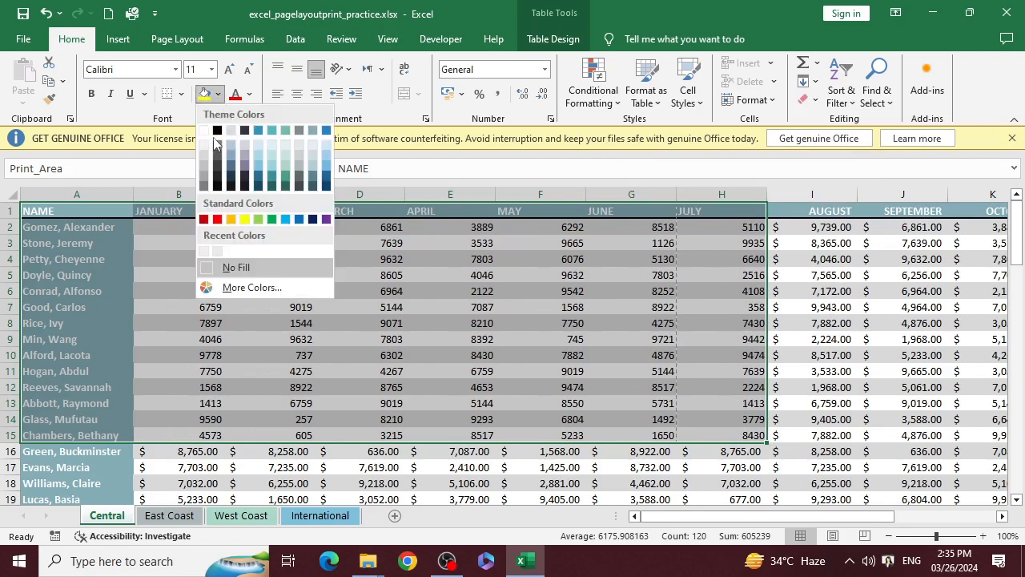
click(207, 130)
click(519, 322)
click(724, 366)
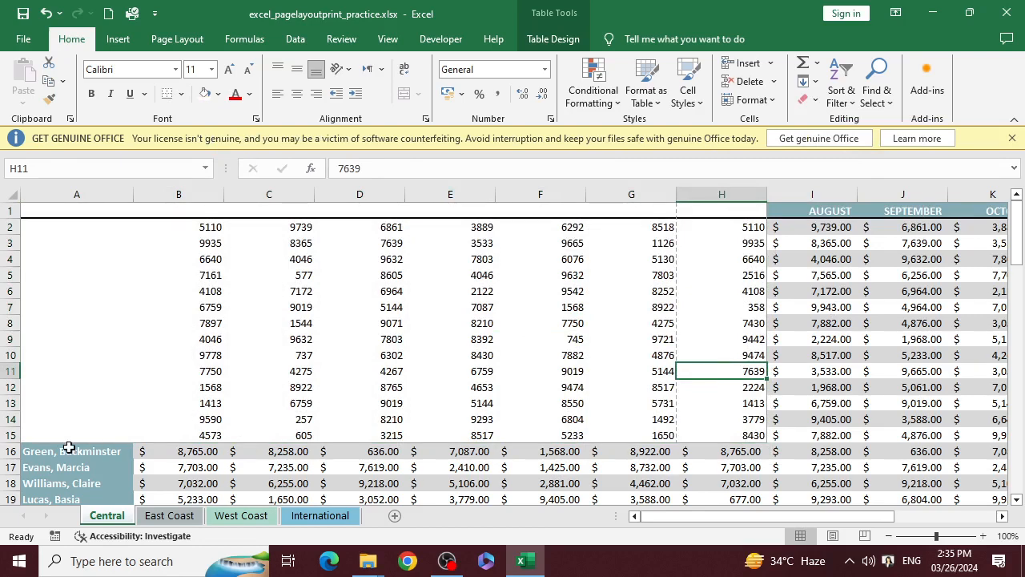
click(443, 435)
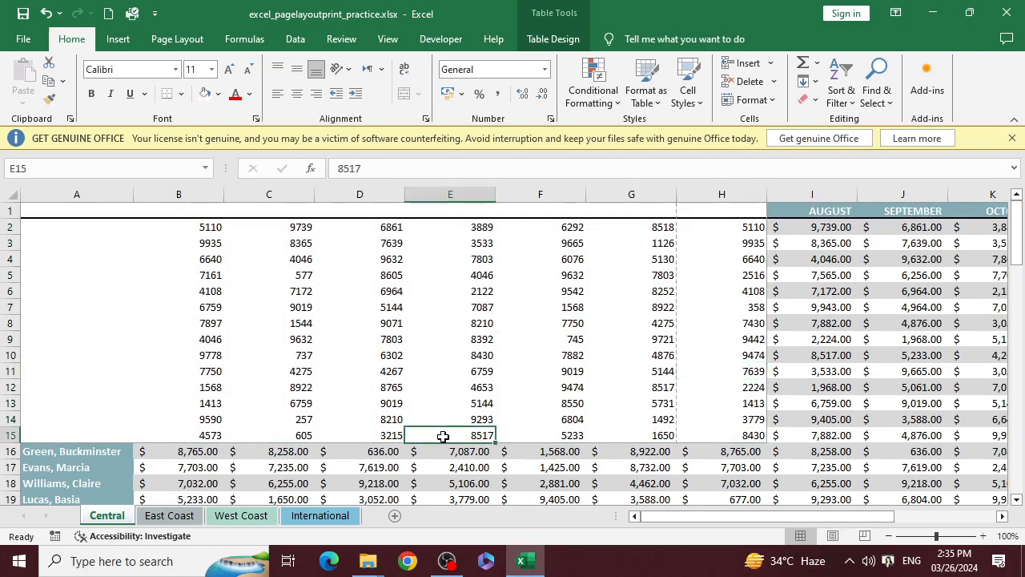
click(712, 233)
click(698, 325)
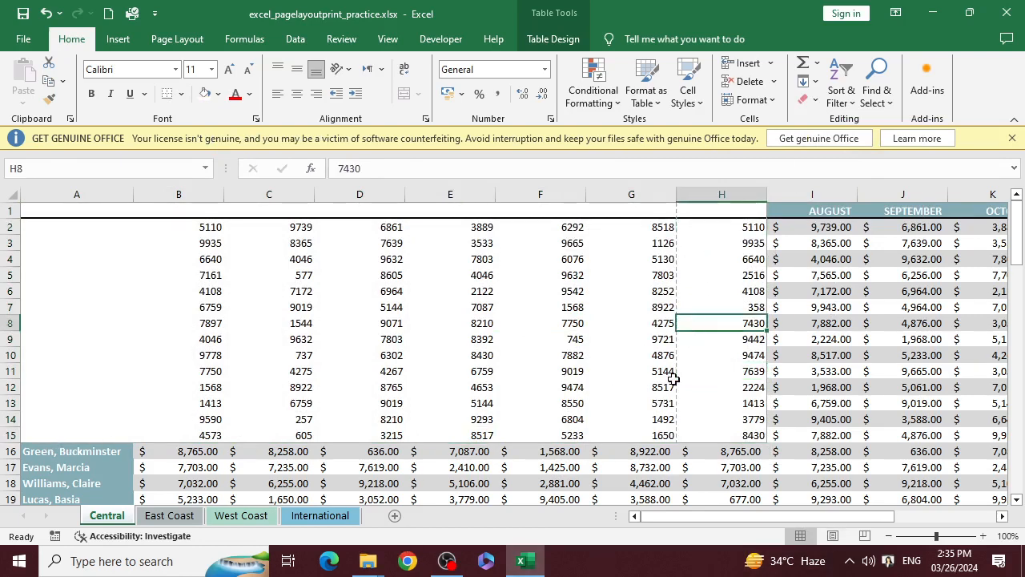
Step: Undo the white fill and the cleared formats on the range A1:H15
key(ctrl+z)
key(ctrl+z)
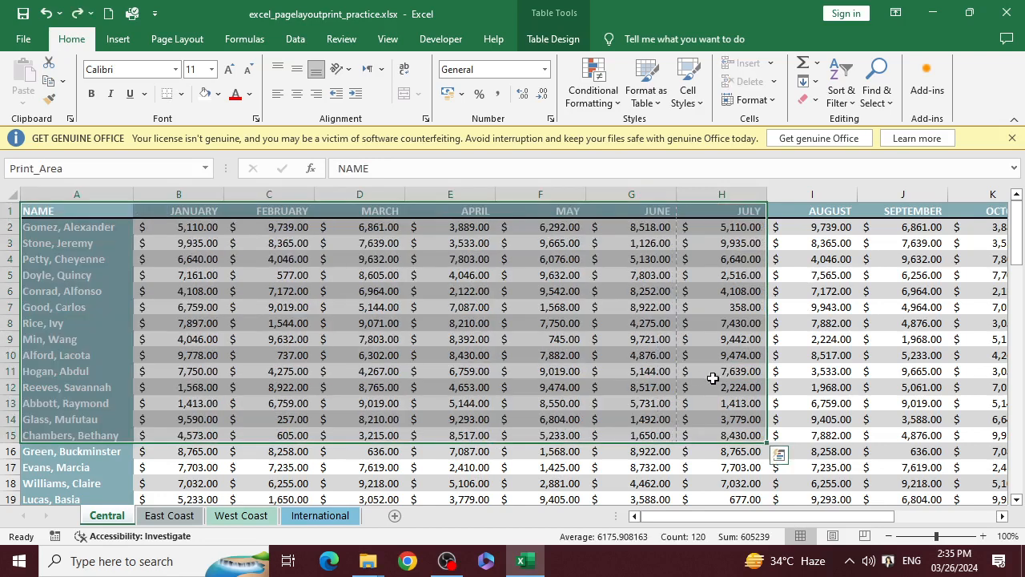
click(731, 321)
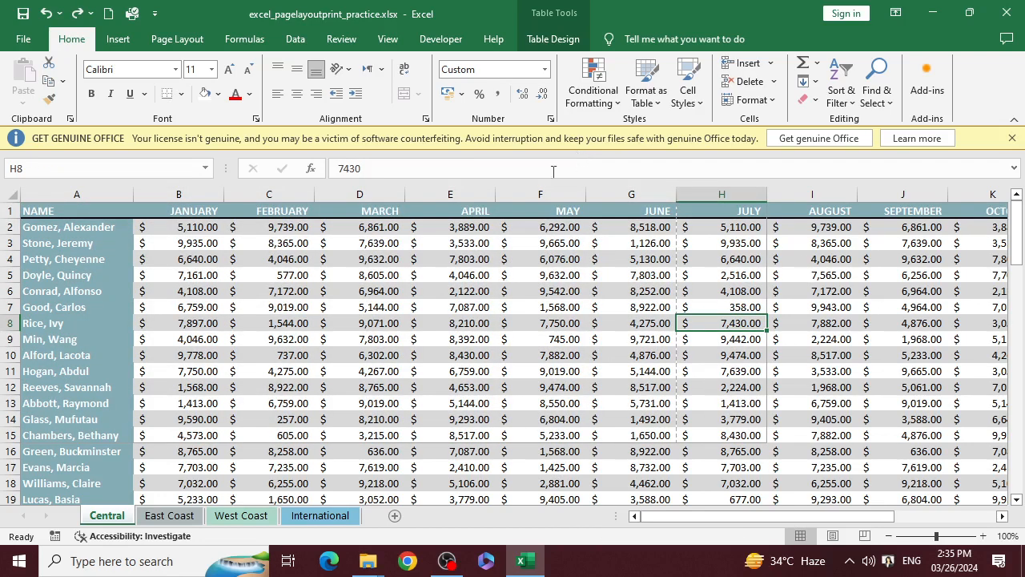
Step: Check both pages of the NAME to JULY print area in the print preview and return to the worksheet
key(ctrl+p)
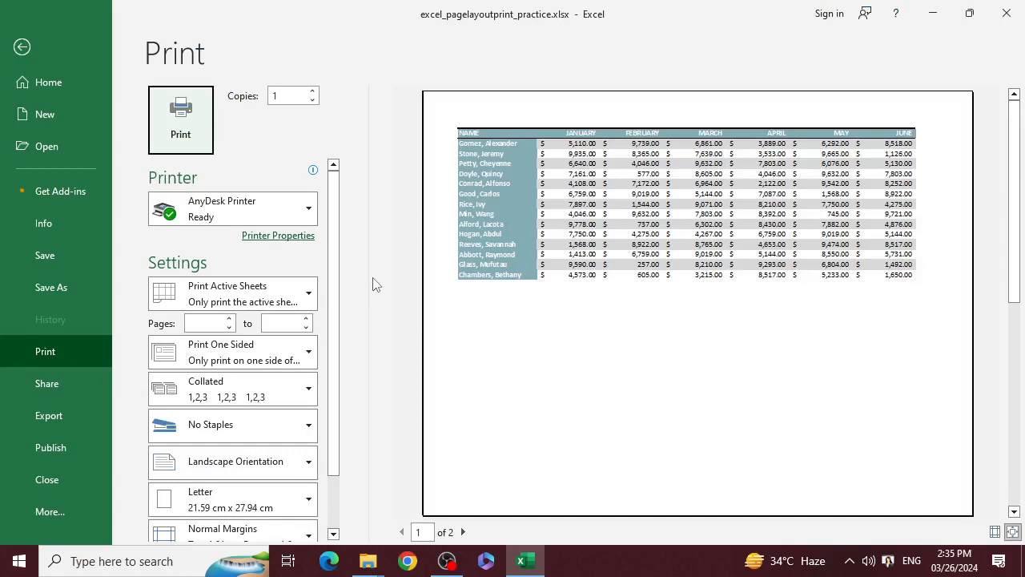
click(462, 532)
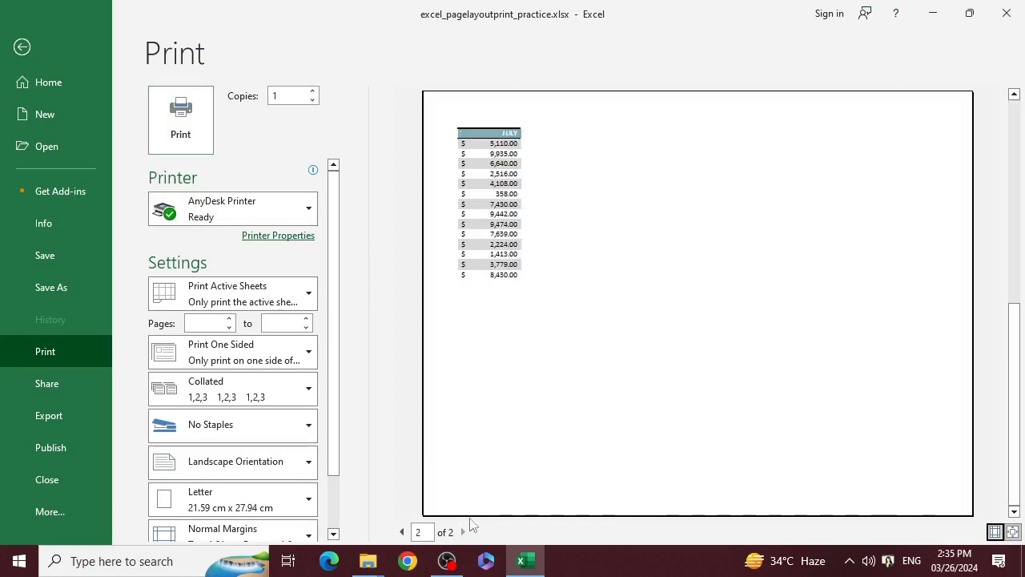
click(18, 48)
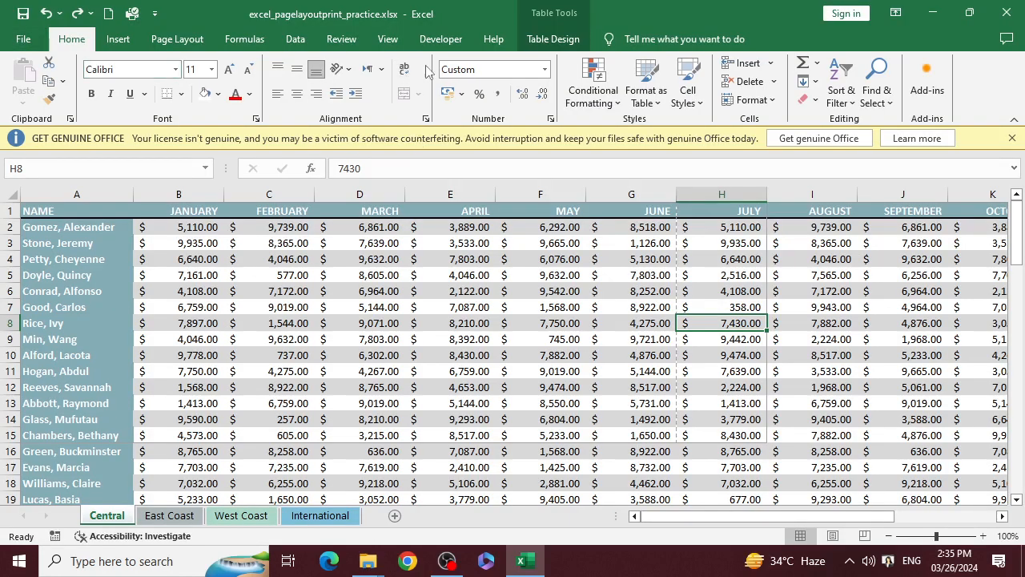
Step: Turn the on-screen gridlines back on and clear the print area of the Central sheet
click(180, 40)
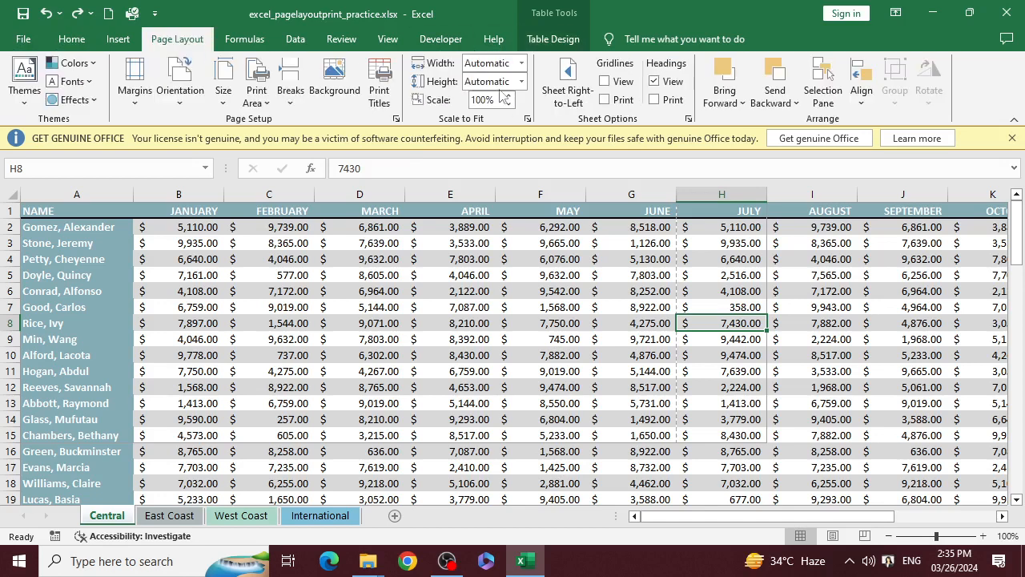
click(604, 80)
click(269, 102)
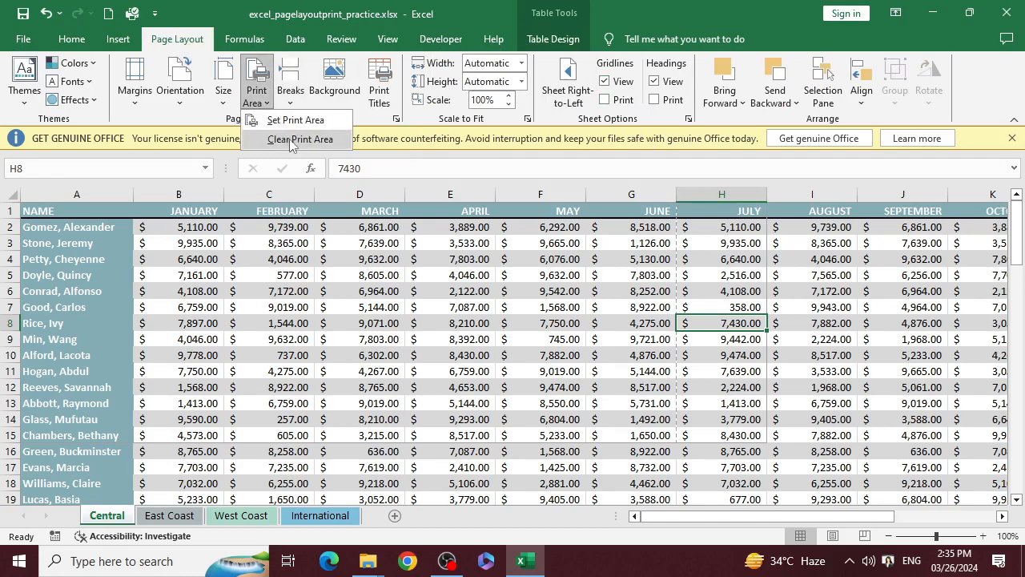
click(291, 141)
Step: Preview the Central sheet for printing without a print area, paging forward and back to the first page
key(ctrl+p)
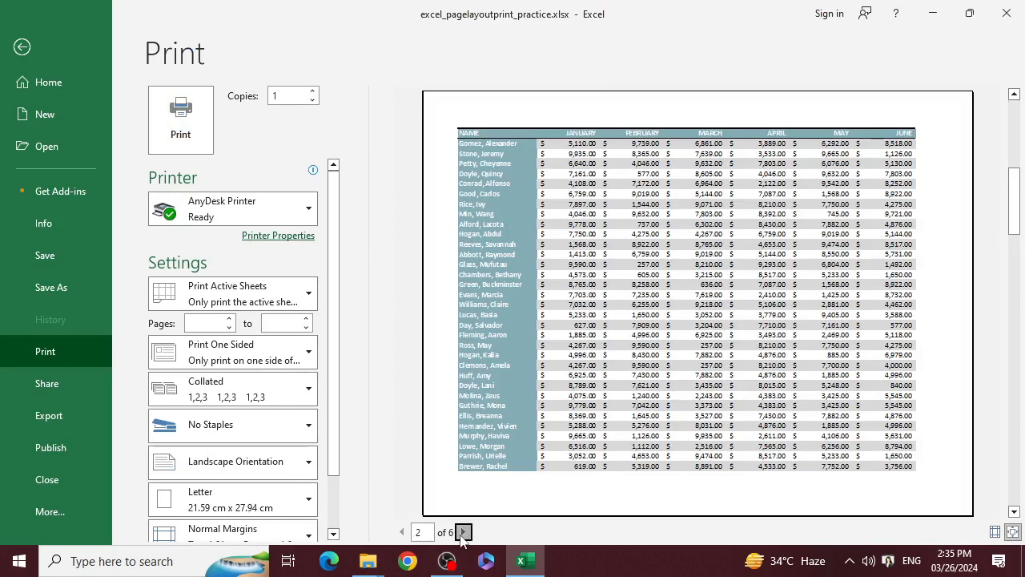
click(462, 531)
click(402, 531)
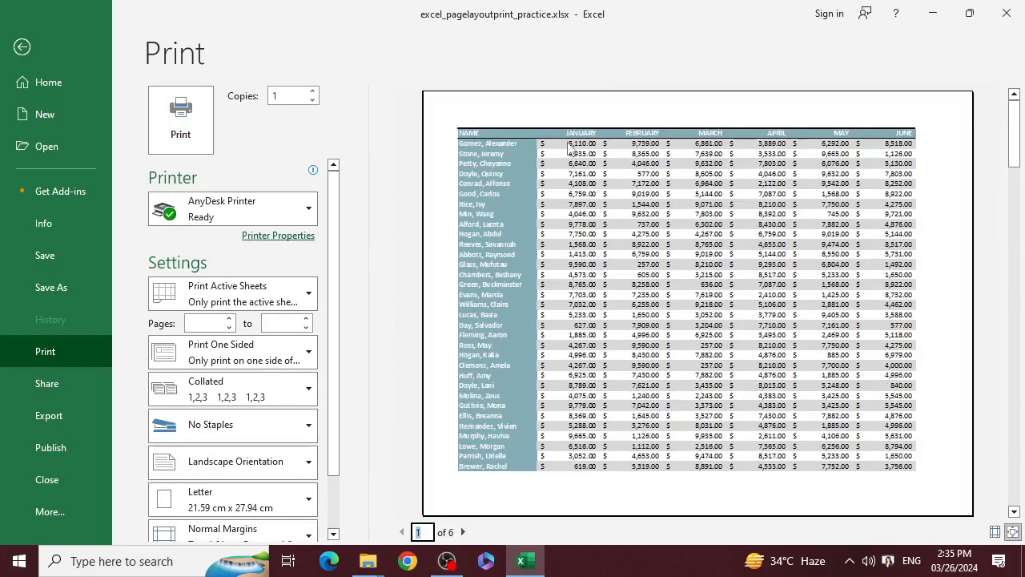
Step: Page through the Central sheet's print preview to the last page and return to the worksheet
click(463, 532)
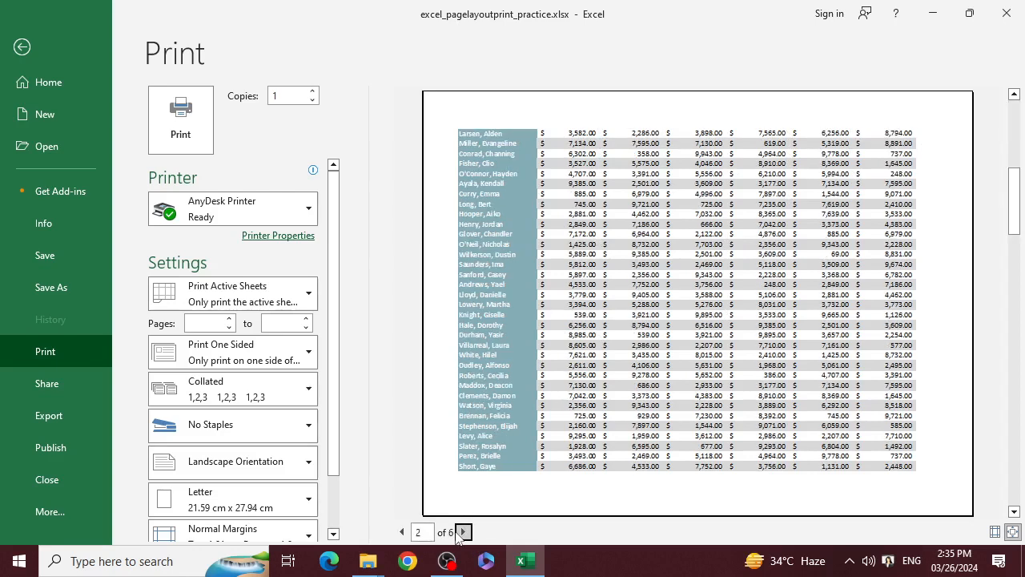
click(463, 531)
click(463, 532)
click(463, 532)
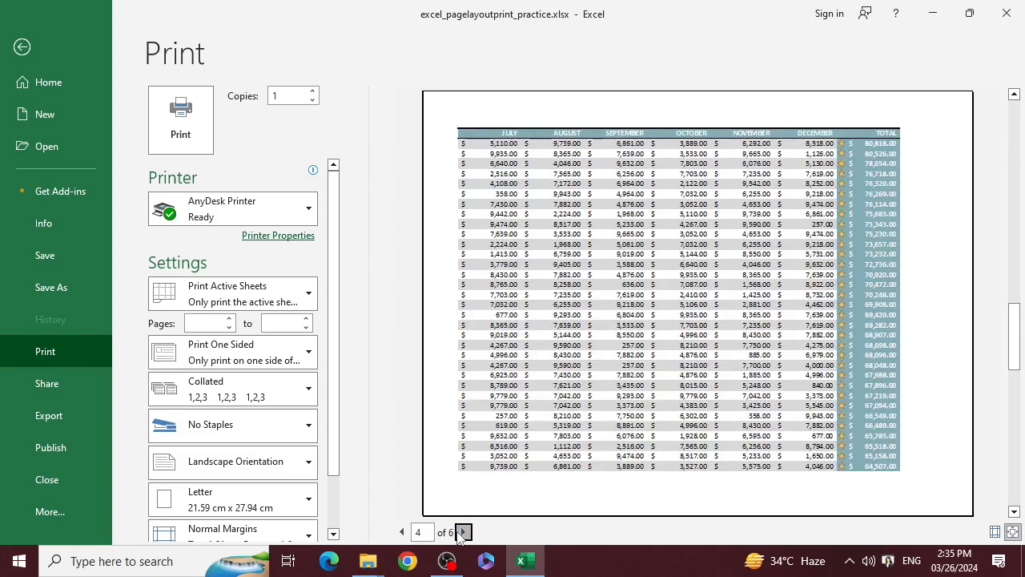
click(463, 532)
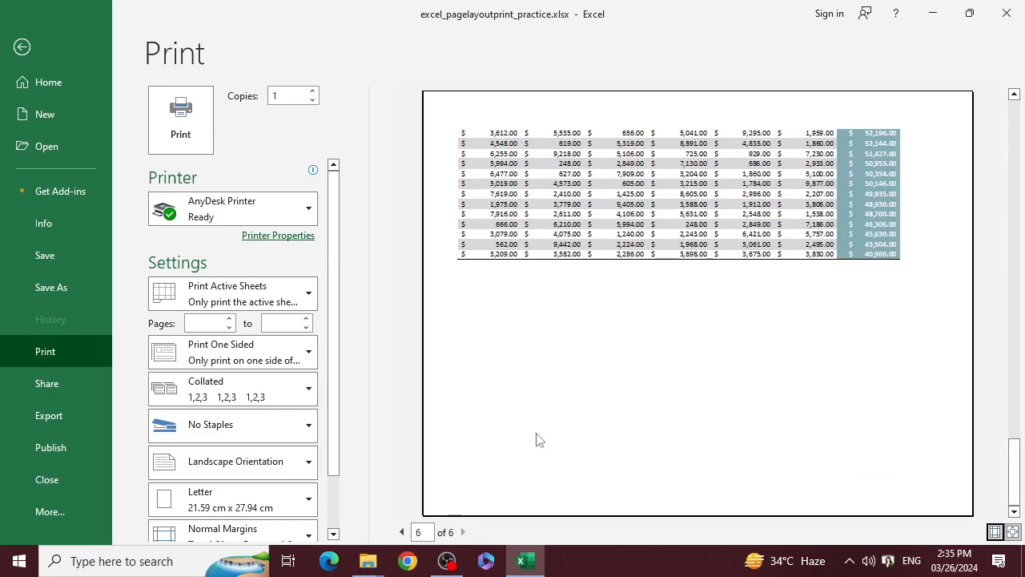
click(22, 48)
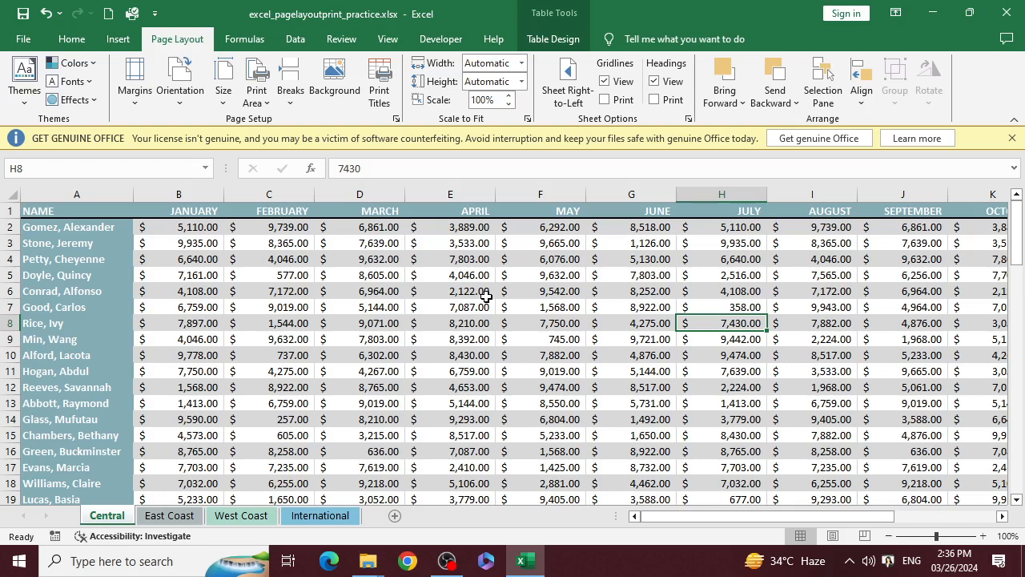
Step: Set row 1 ($1:$1) as the print title row repeated at the top of every page of the Central sheet
click(595, 405)
click(472, 272)
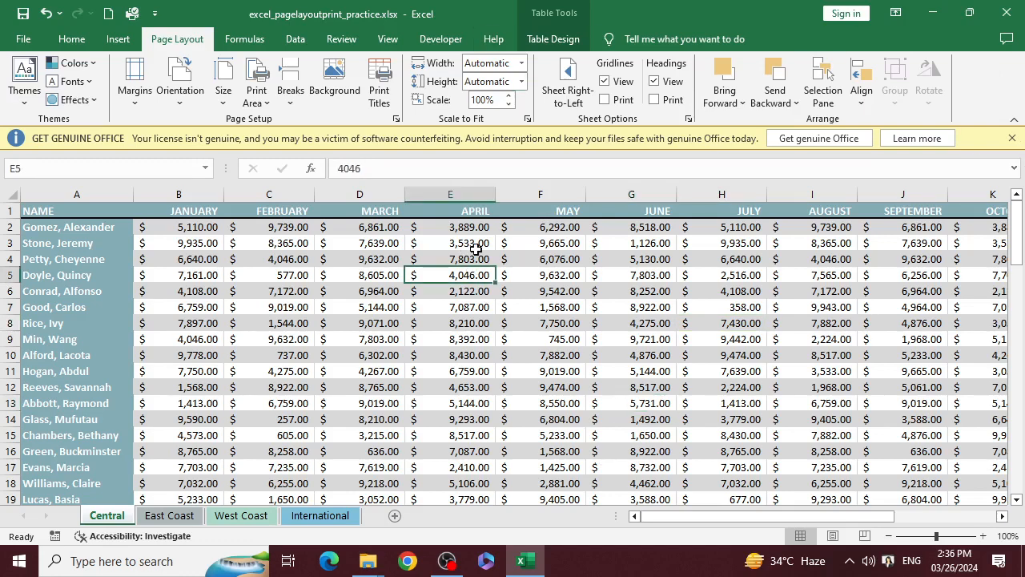
click(373, 114)
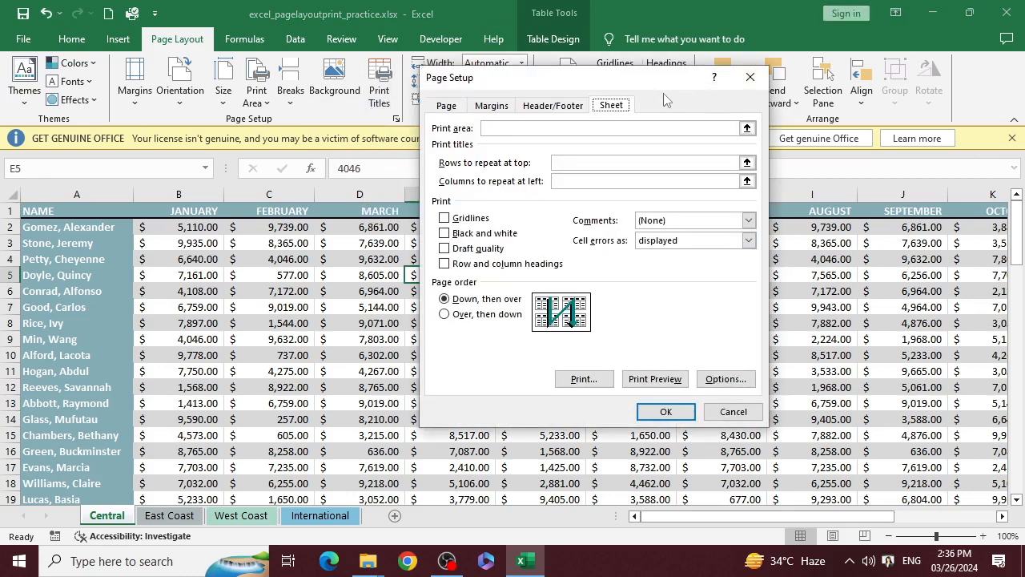
drag(668, 85, 680, 50)
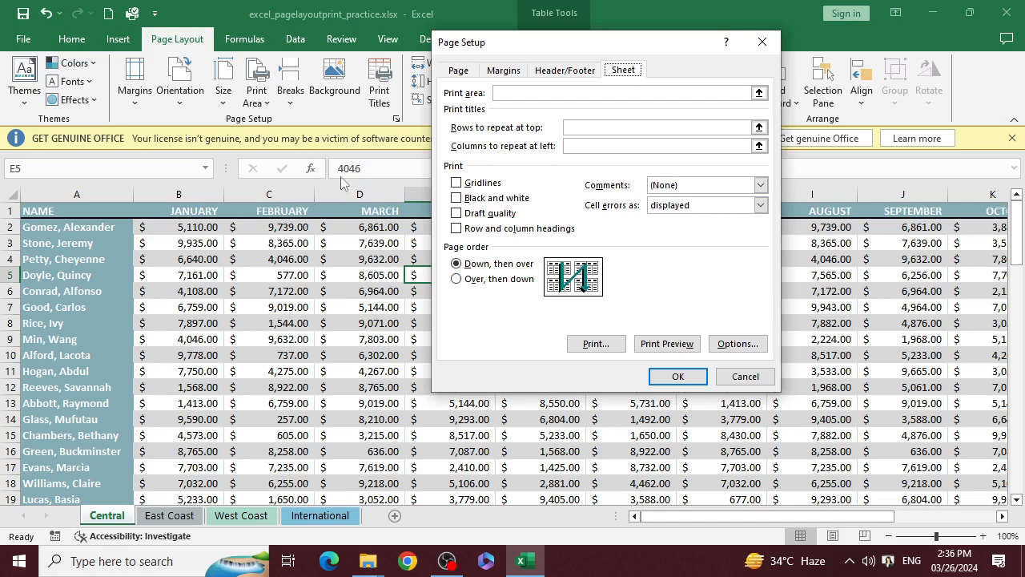
click(758, 129)
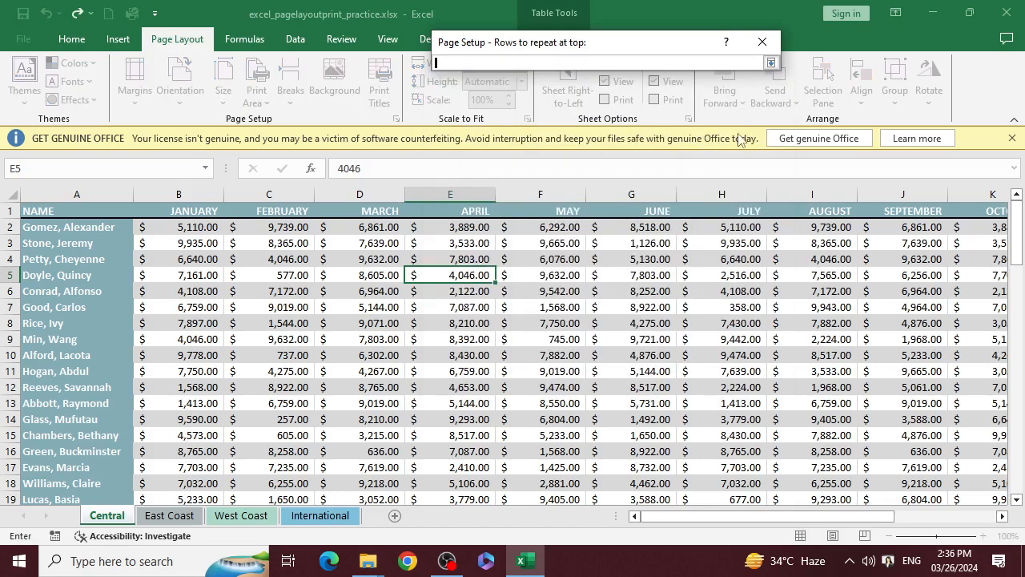
click(12, 210)
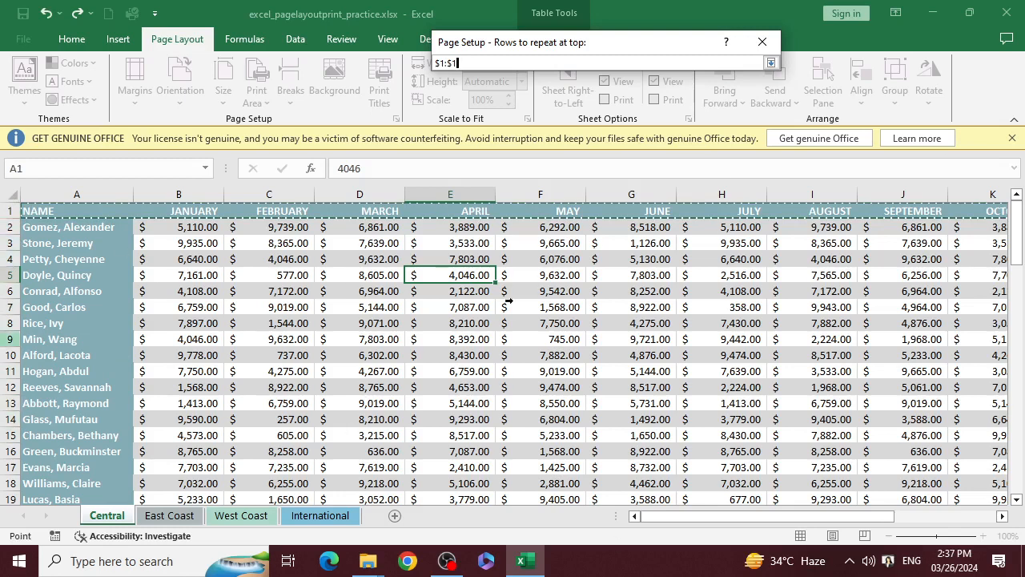
click(771, 63)
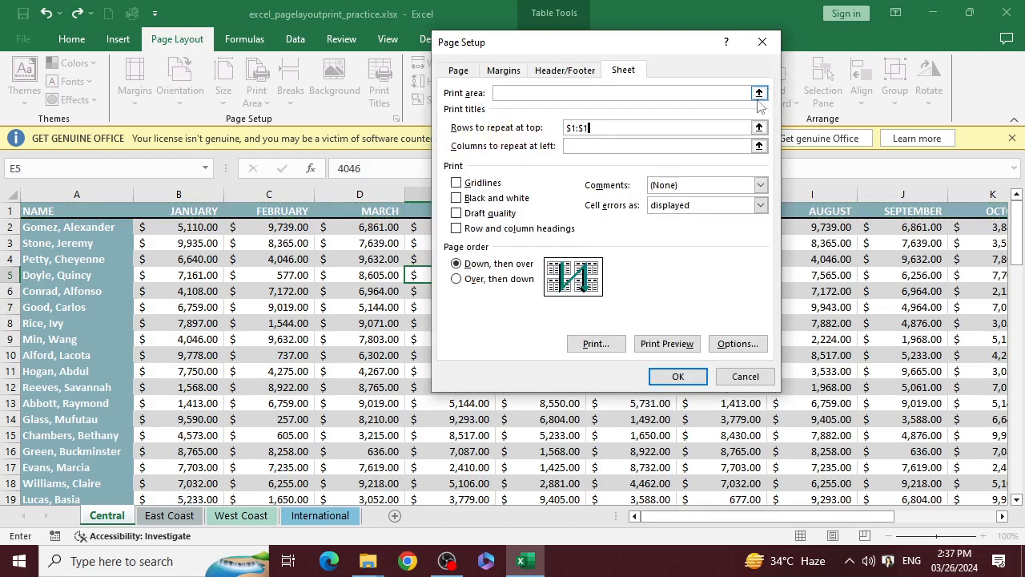
click(678, 377)
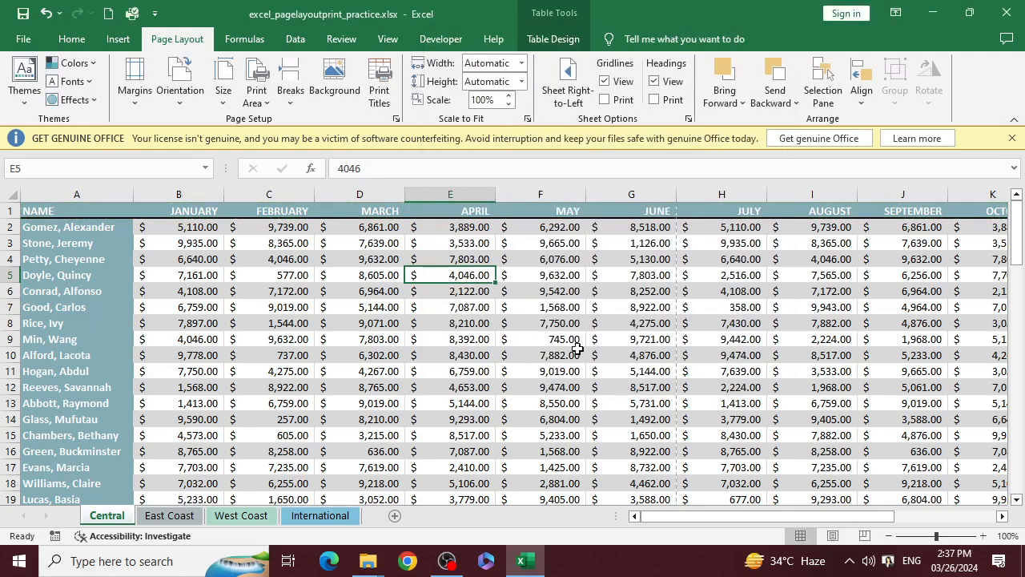
Step: Check the repeated heading row on all pages of the print preview and return to the worksheet
key(ctrl+p)
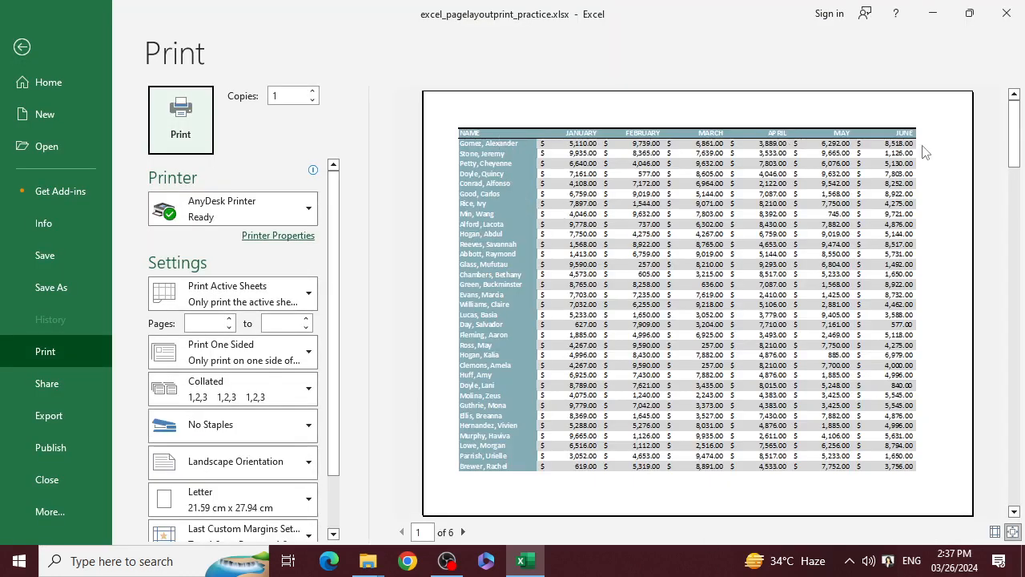
click(463, 532)
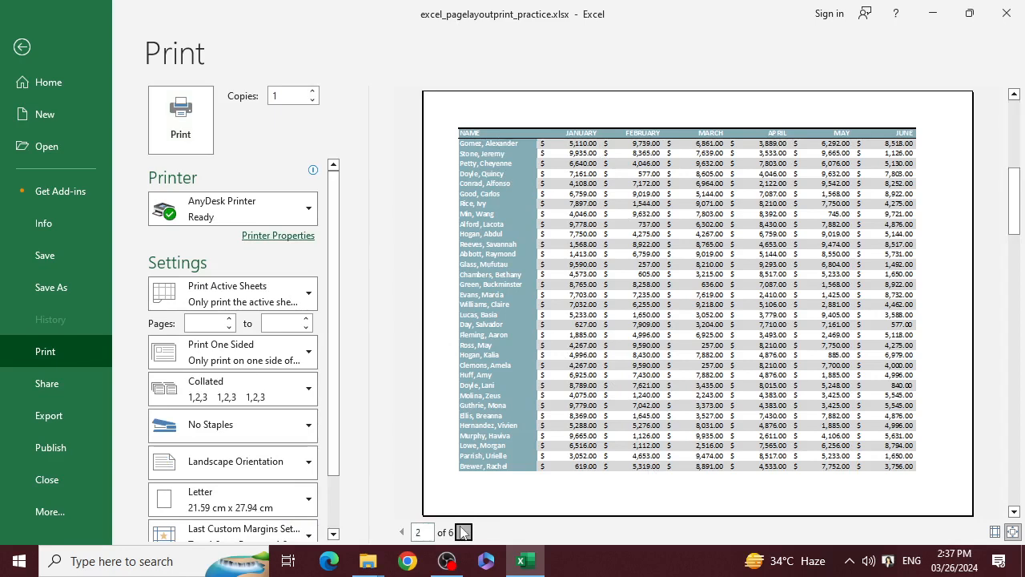
click(463, 532)
click(463, 532)
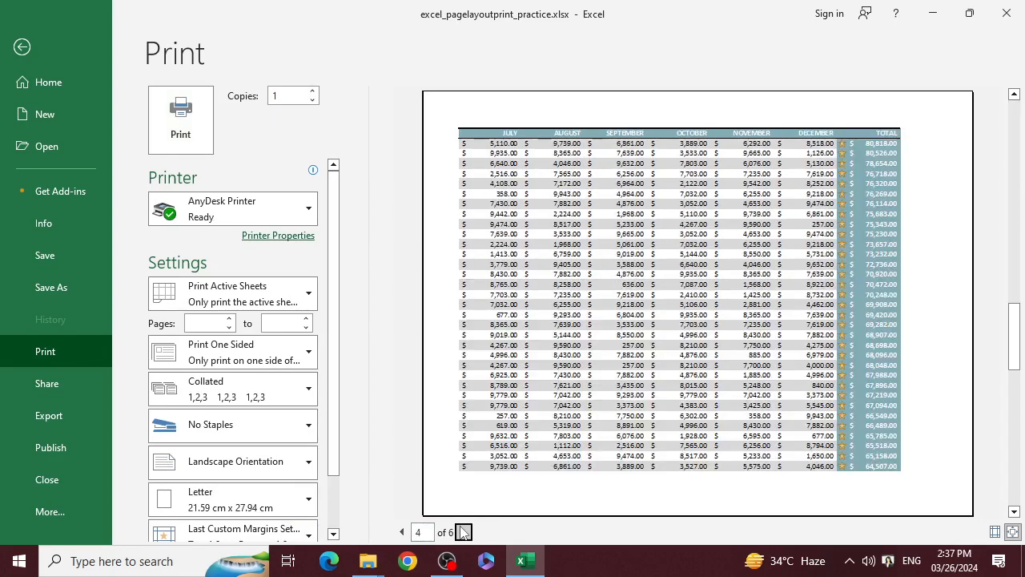
click(463, 532)
click(463, 531)
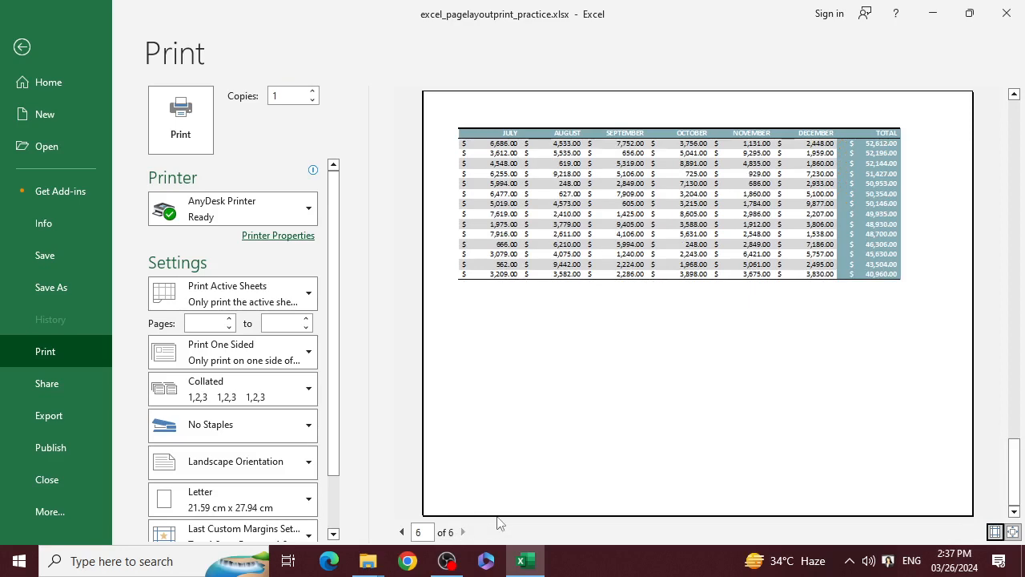
click(20, 46)
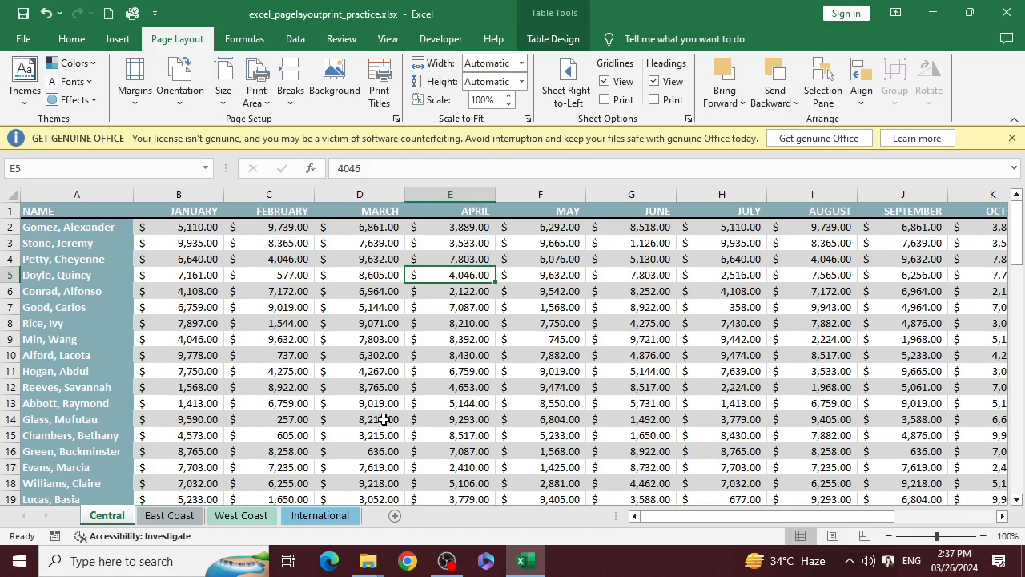
Step: Examine the heading row and the entries of the NAME column on the Central sheet
click(204, 296)
click(244, 229)
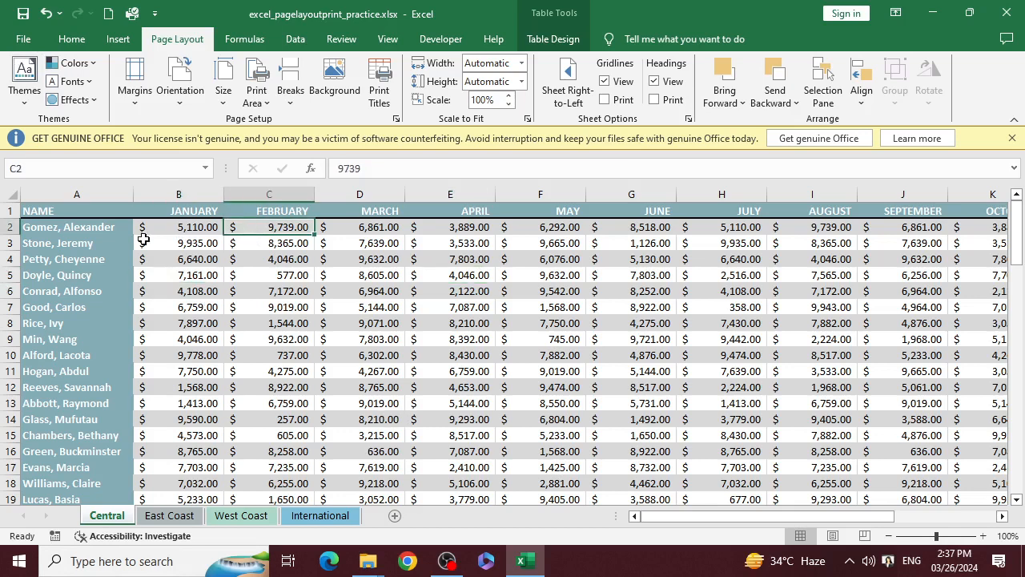
drag(40, 212, 804, 212)
click(574, 298)
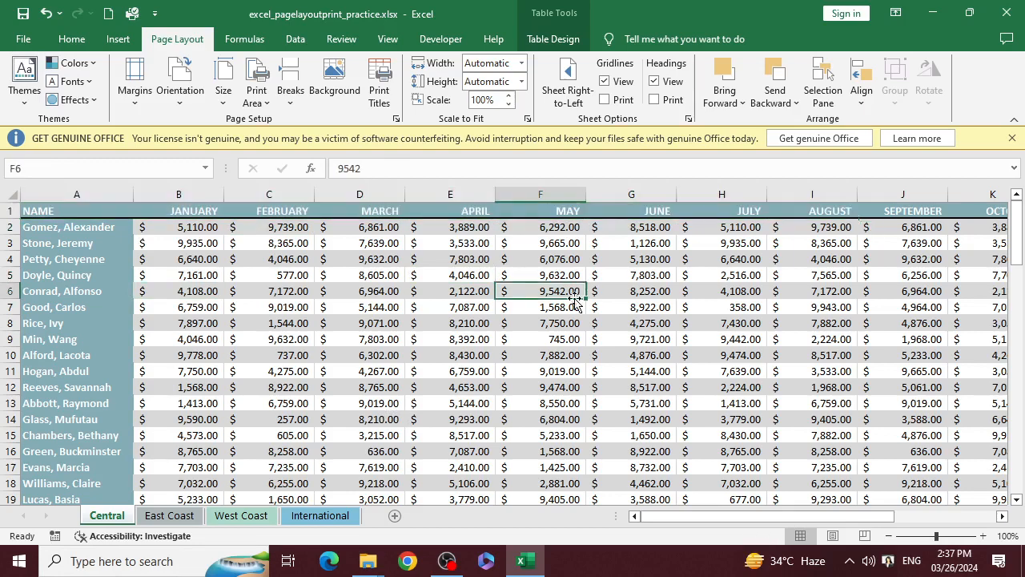
mouse_move(112, 225)
mouse_down()
mouse_move(92, 516)
mouse_move(81, 392)
mouse_move(103, 193)
mouse_move(92, 252)
mouse_move(97, 231)
mouse_up()
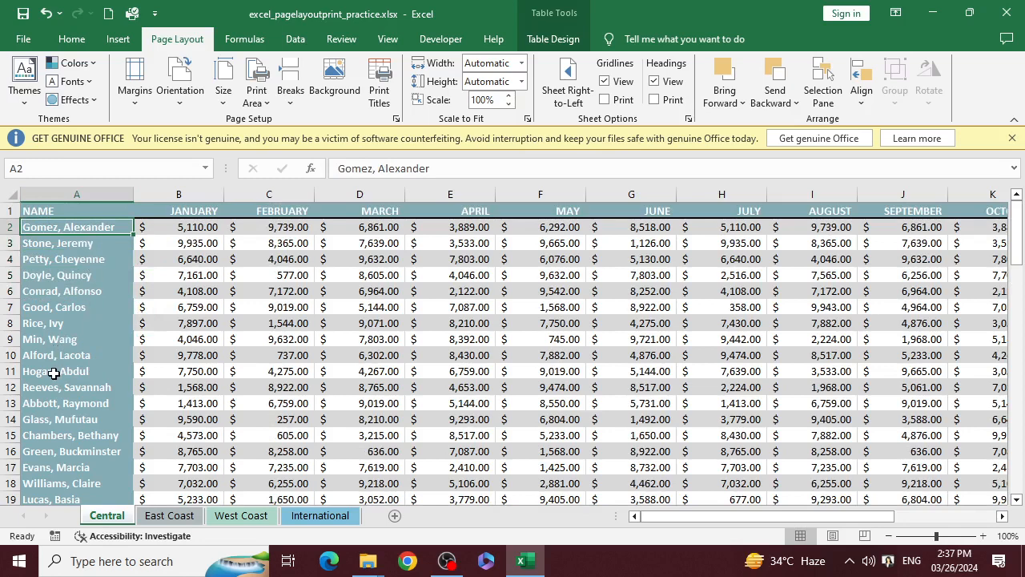
click(93, 272)
click(94, 232)
click(89, 274)
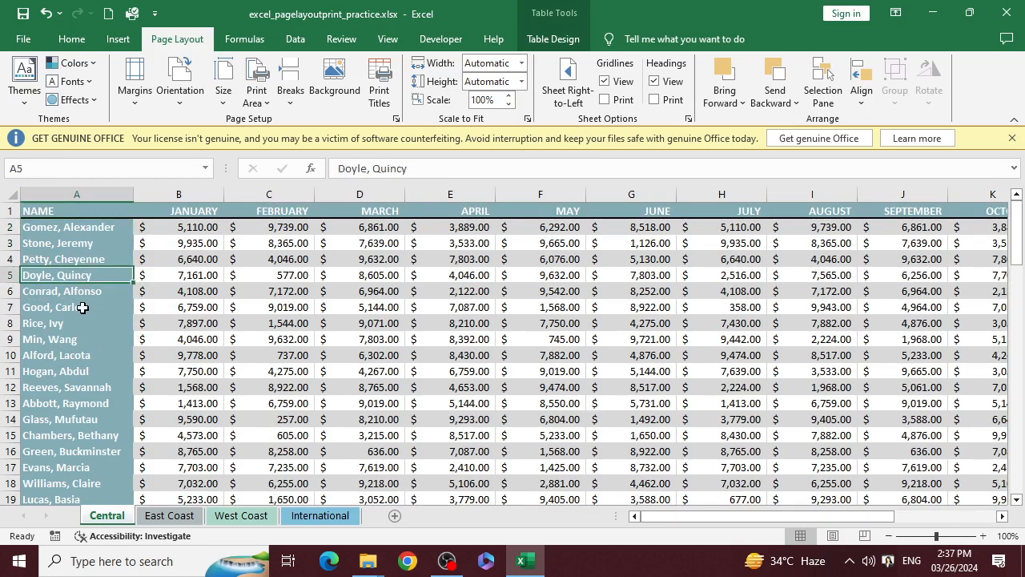
click(263, 322)
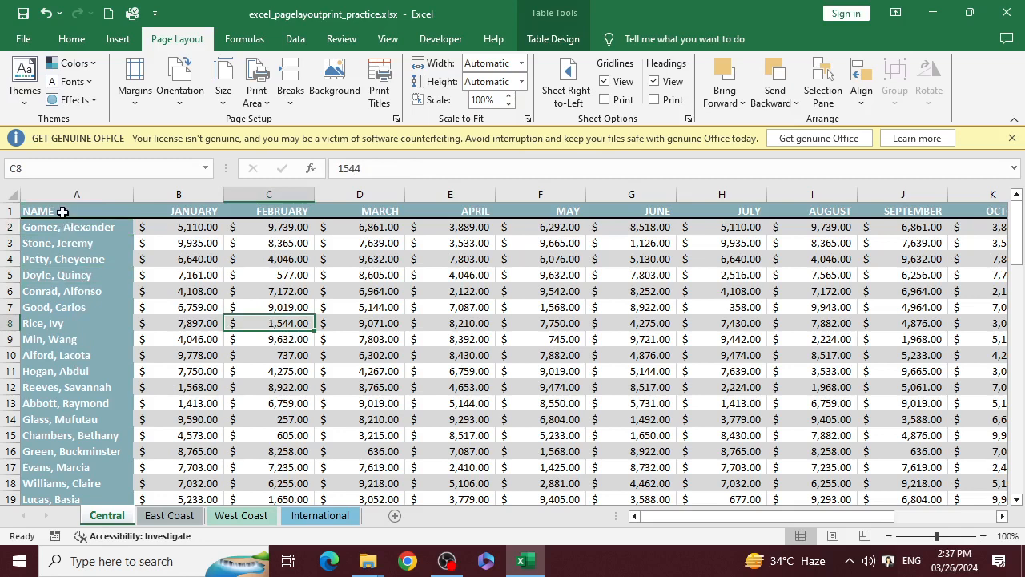
drag(84, 228, 76, 490)
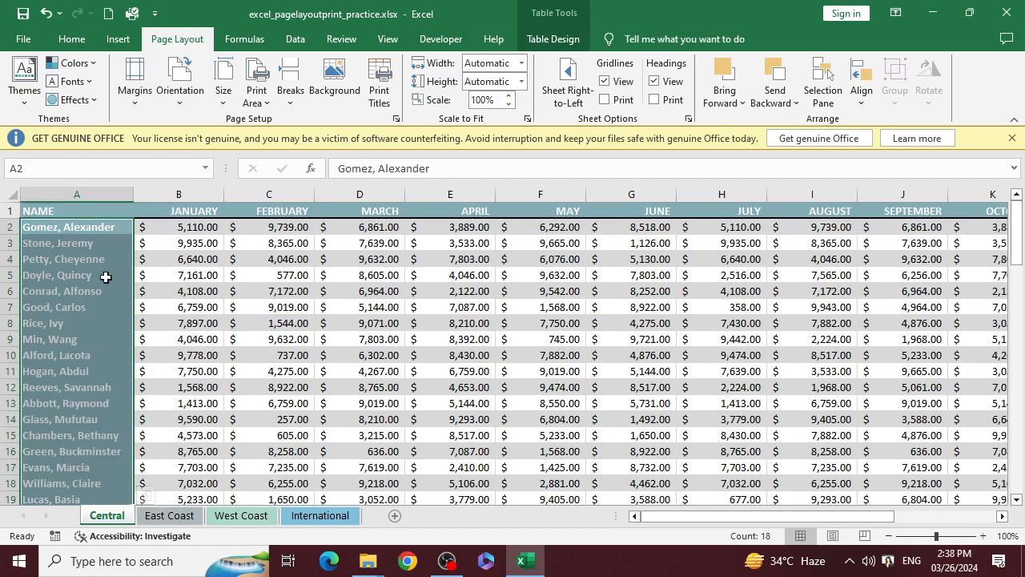
click(122, 215)
drag(122, 214, 946, 210)
click(650, 388)
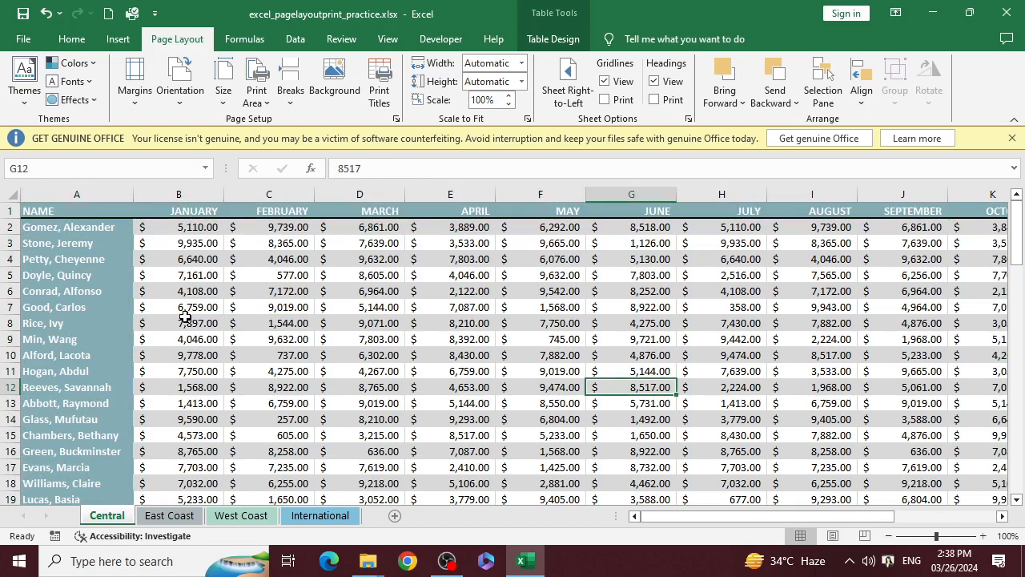
Step: Set column A ($A:$A) as the print title column repeated at the left of every page
click(378, 96)
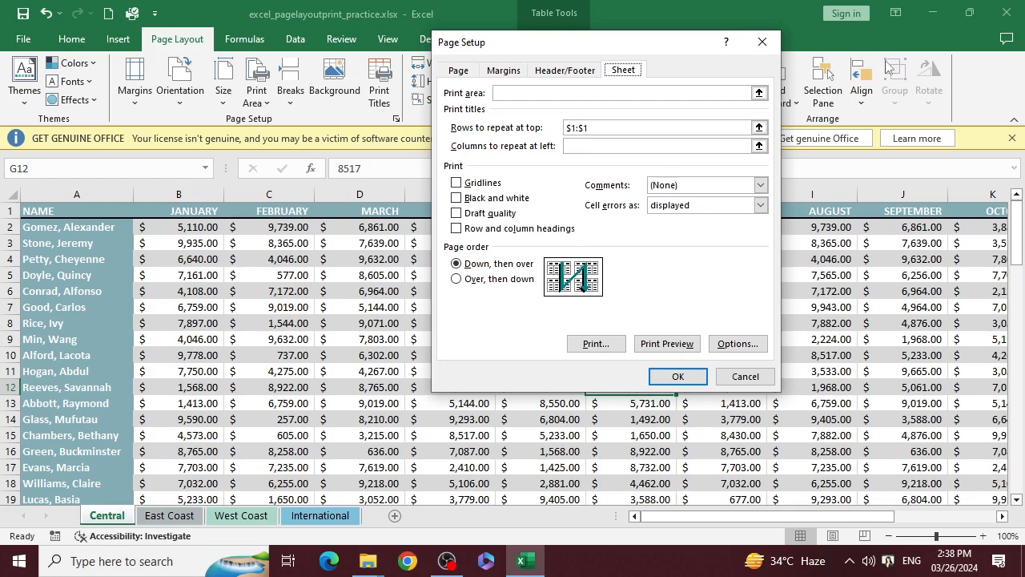
click(759, 147)
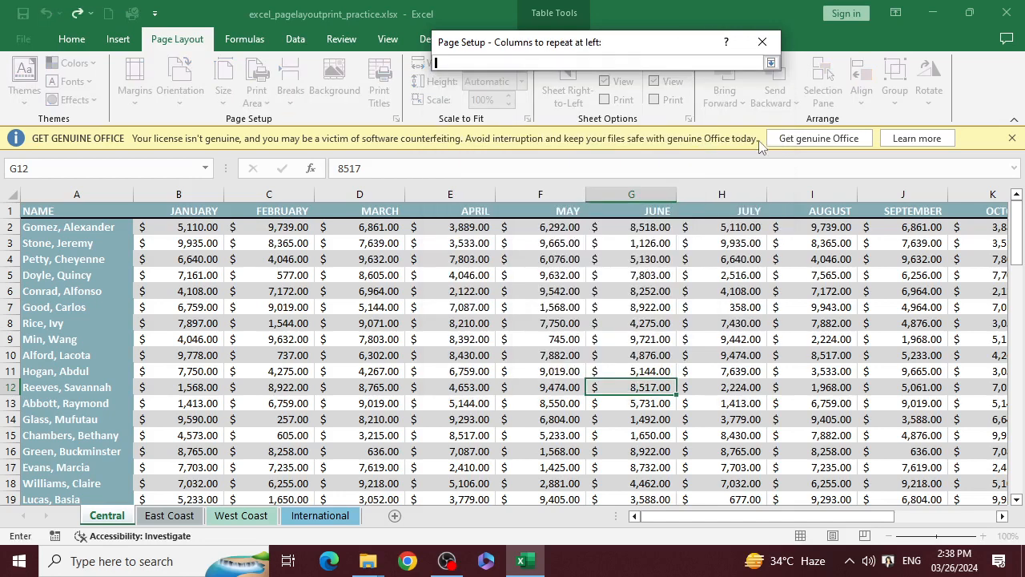
click(93, 190)
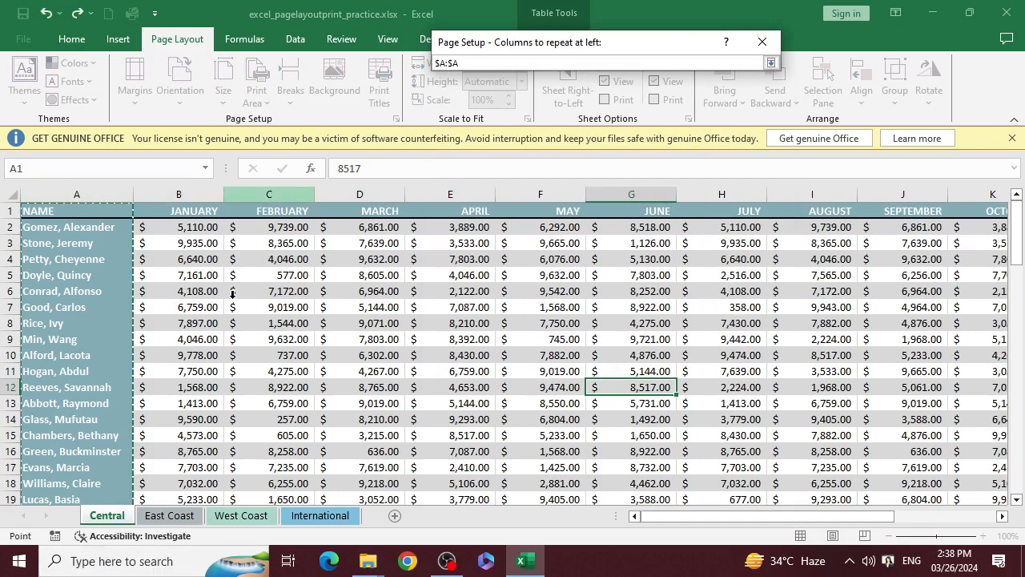
click(770, 63)
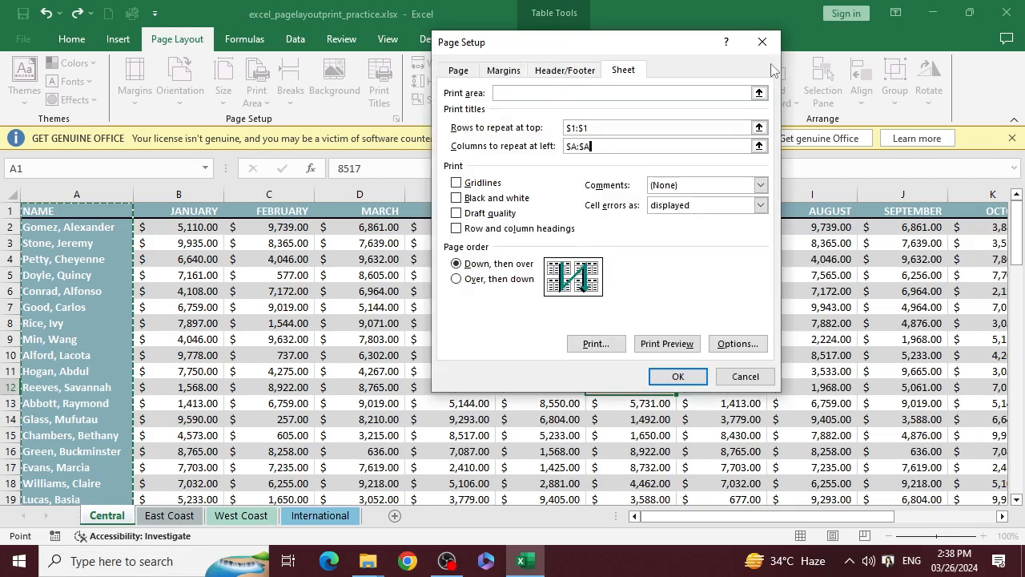
click(679, 376)
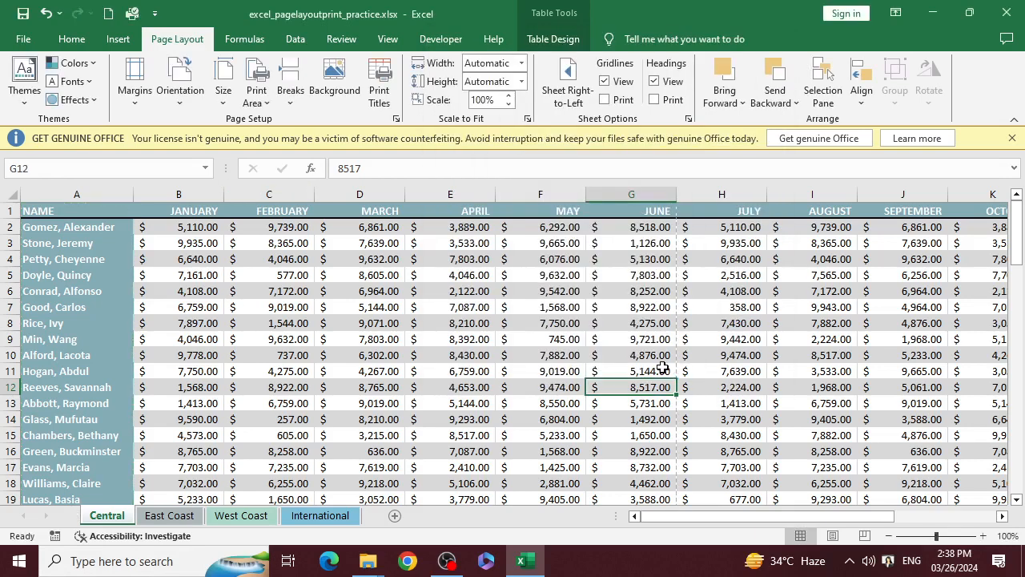
Step: Page through the print preview to check the repeated NAME column and heading row, and return to the worksheet
key(ctrl+p)
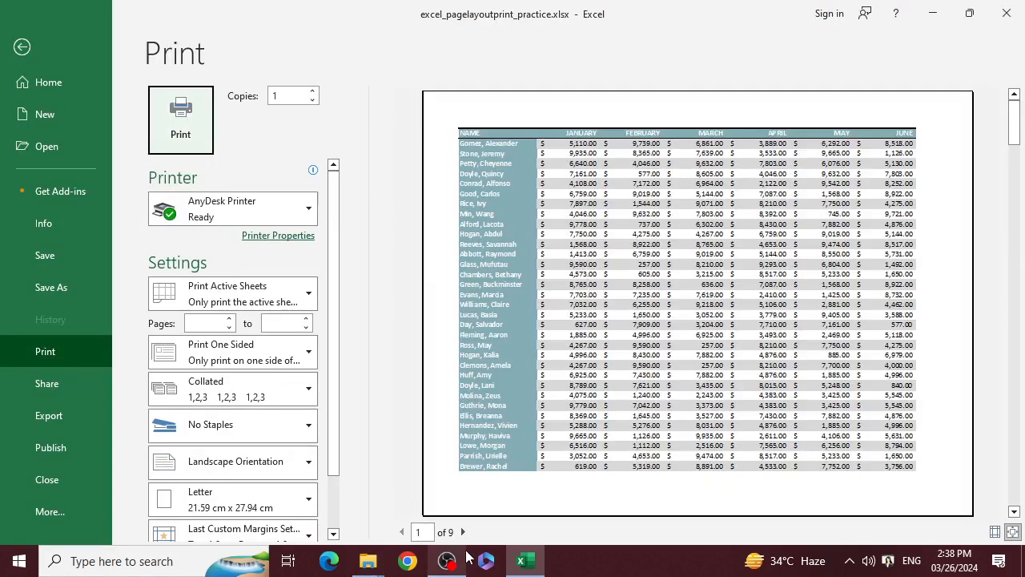
click(463, 532)
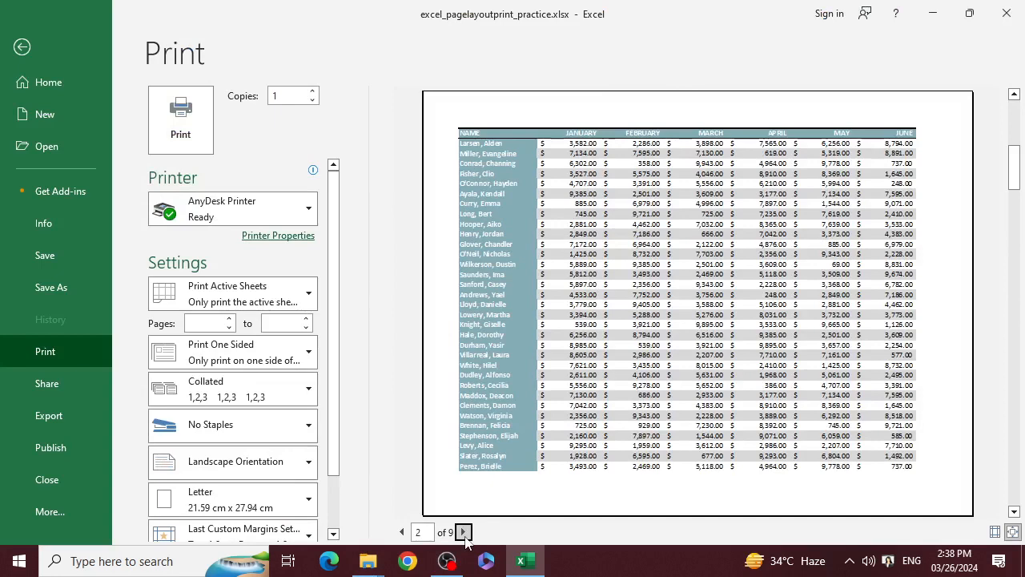
click(463, 532)
click(463, 533)
click(463, 532)
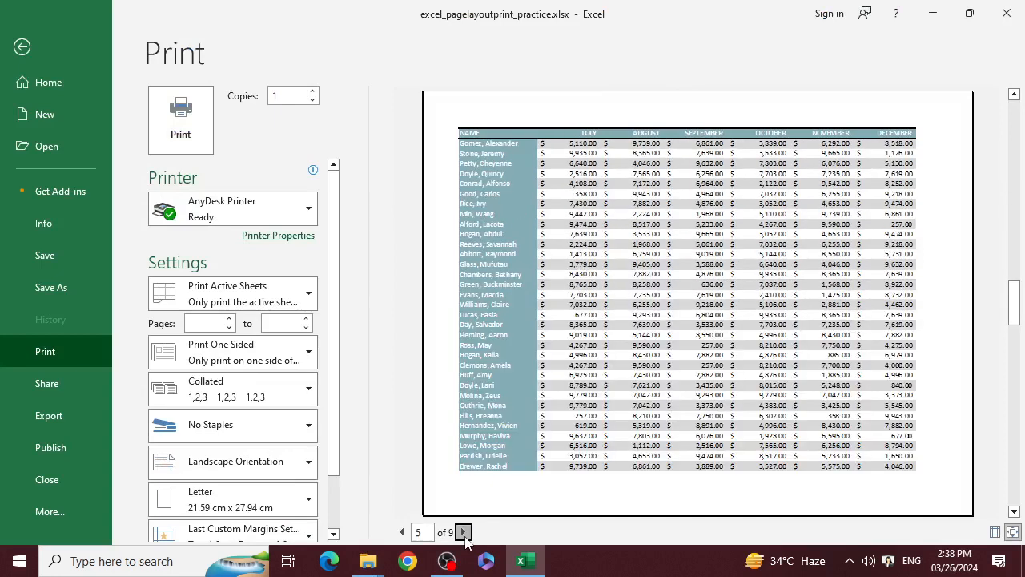
click(463, 533)
click(463, 533)
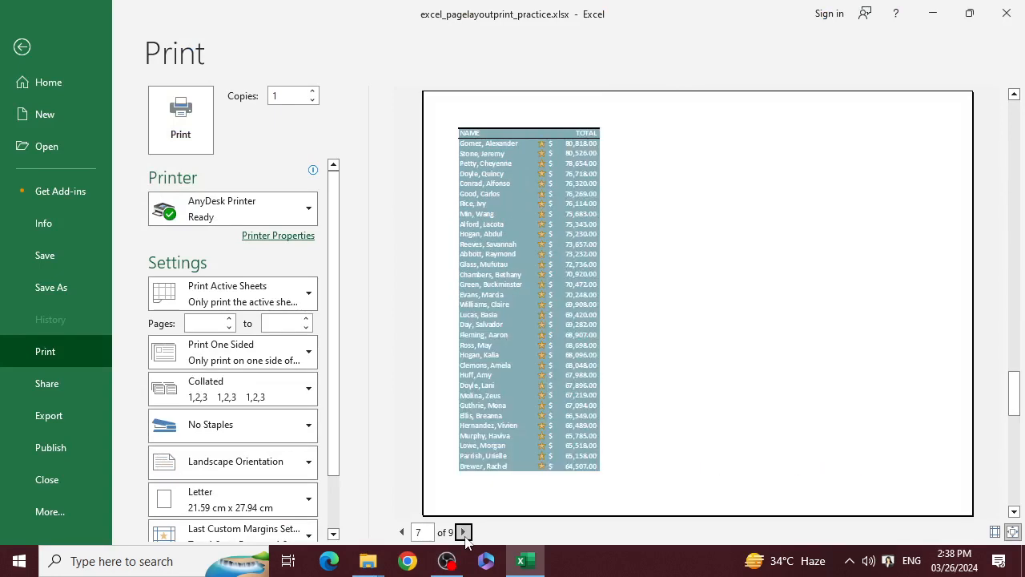
click(463, 533)
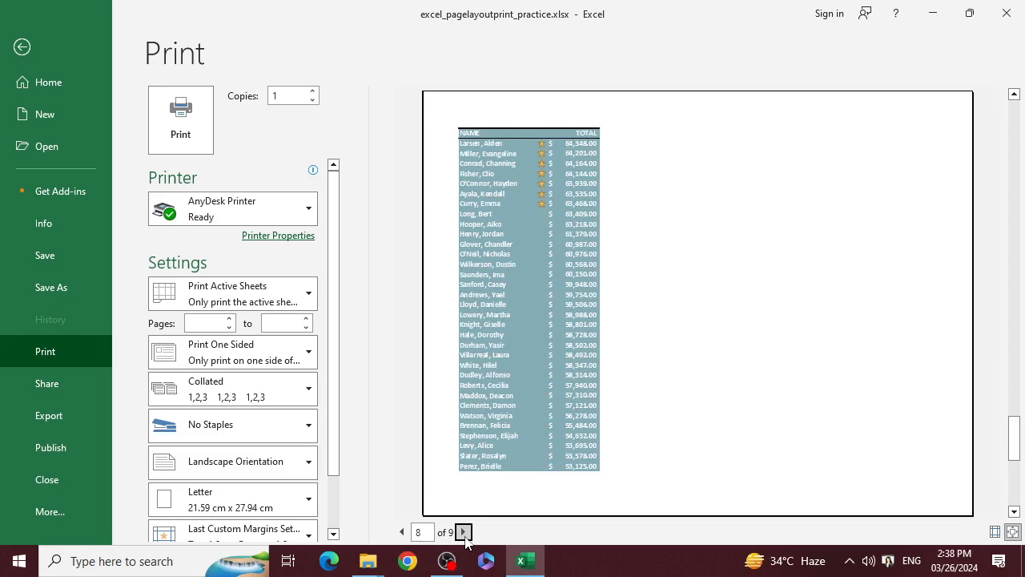
click(23, 48)
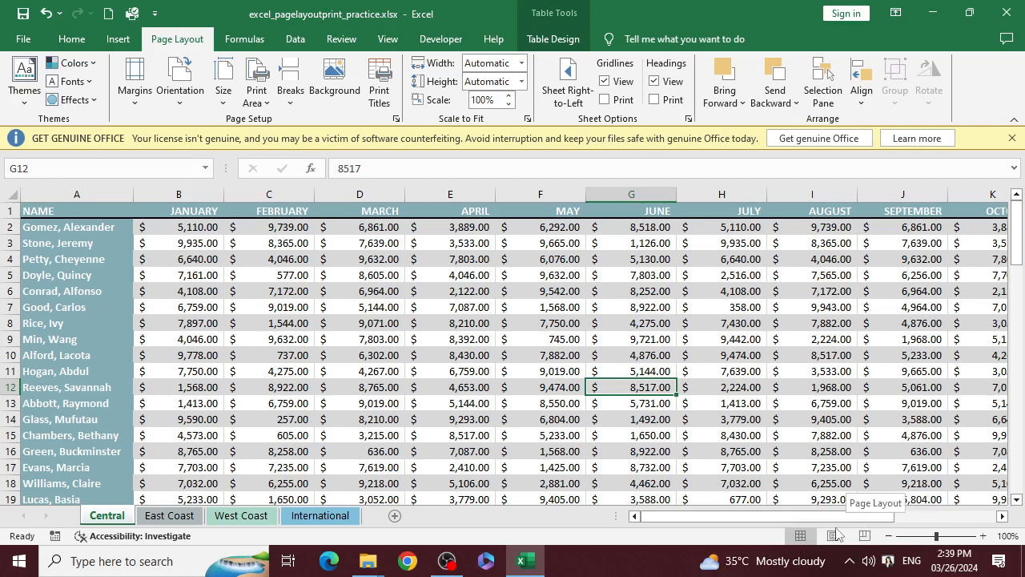
Step: Switch the Central sheet to Page Layout view
click(833, 535)
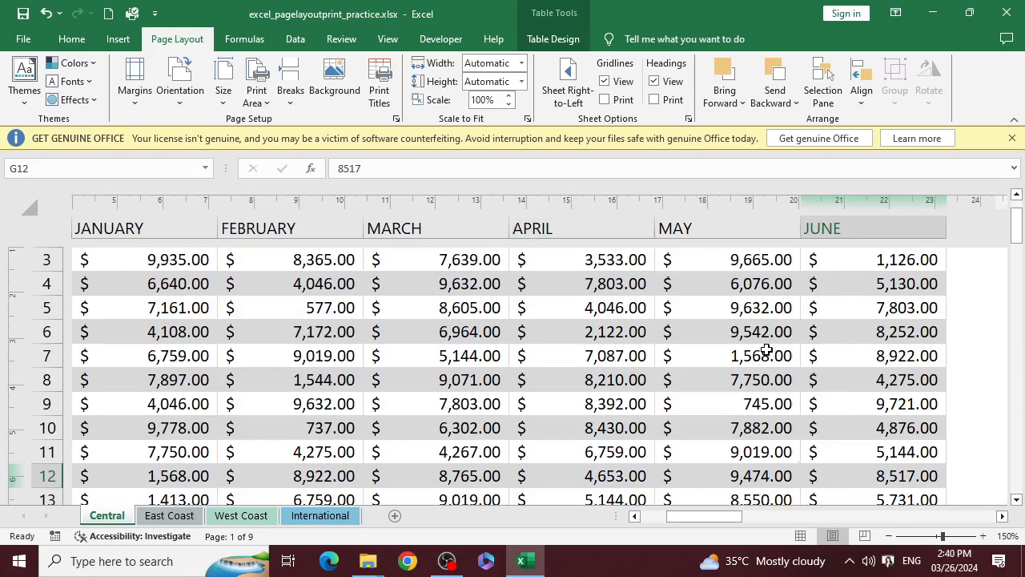
Step: Examine the Central sheet's pages in Page Layout view, zoomed out to 25%, checking how the table spreads across them
ctrl+scroll(750, 315, down, 3)
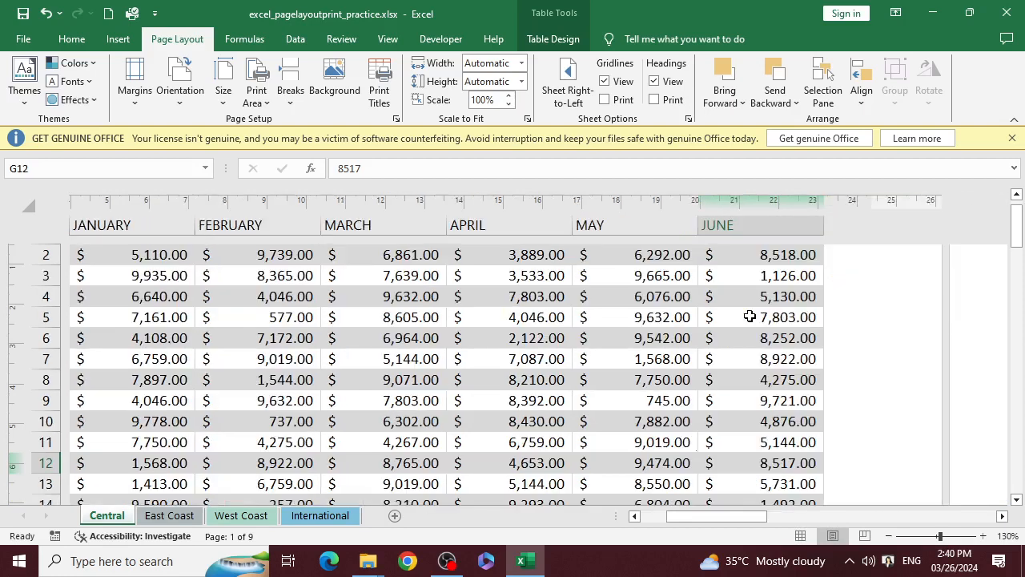
ctrl+scroll(749, 315, down, 5)
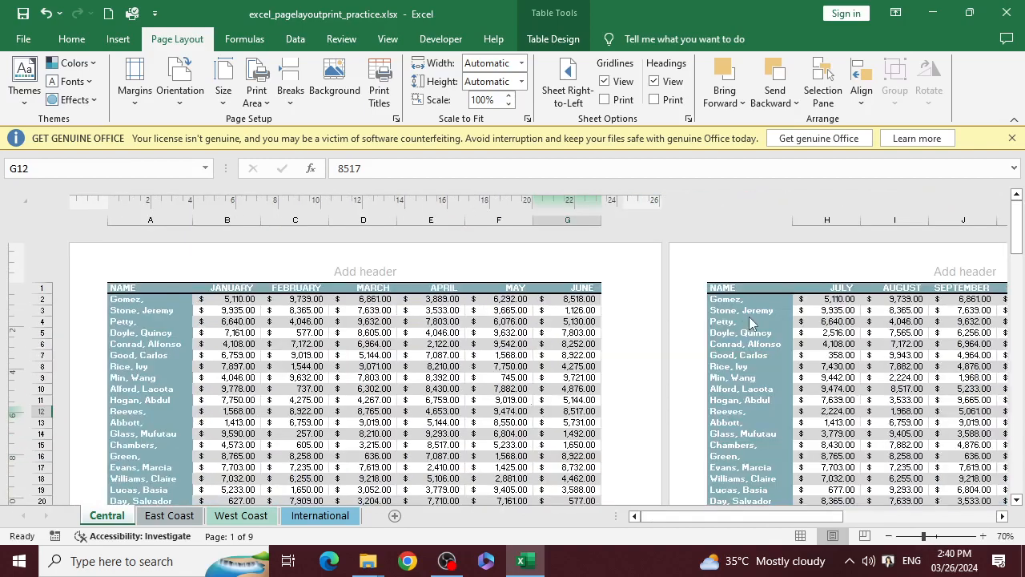
scroll(750, 317, down, 15)
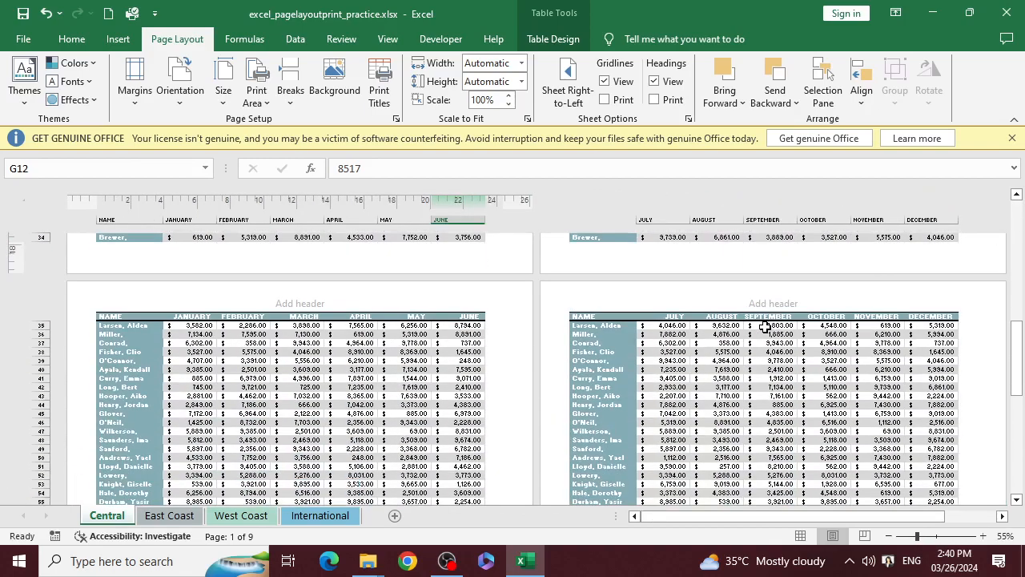
ctrl+scroll(744, 355, down, 3)
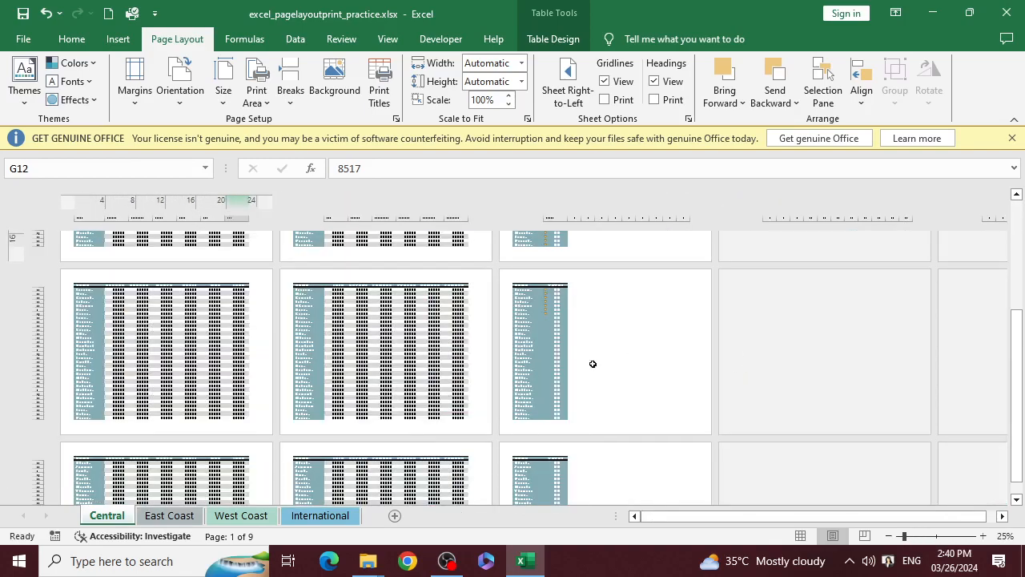
scroll(593, 361, up, 1)
scroll(623, 419, down, 5)
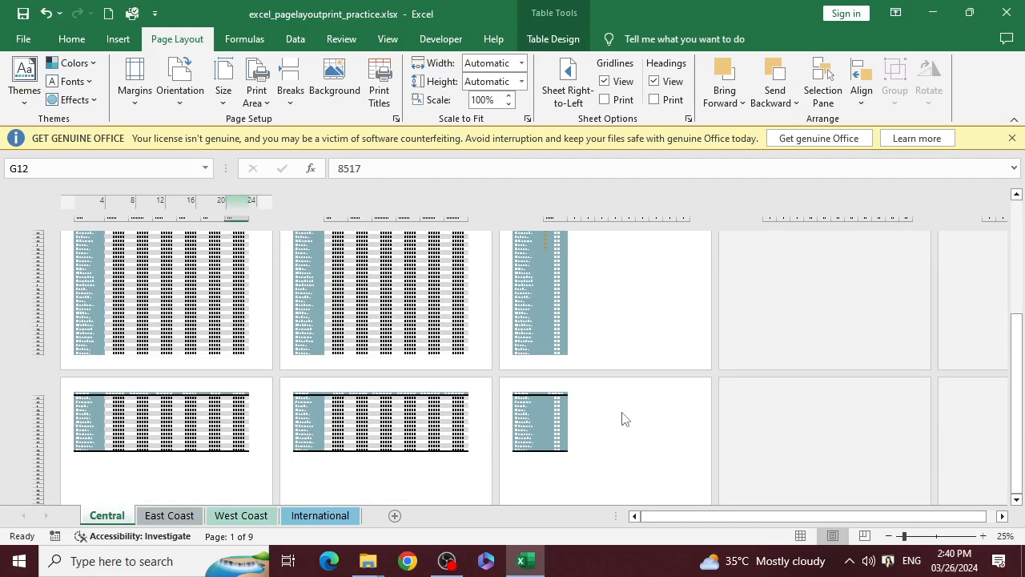
Step: Switch the Central sheet to Page Break Preview and examine the page boundaries and page numbers down the whole table at 70% zoom
click(864, 535)
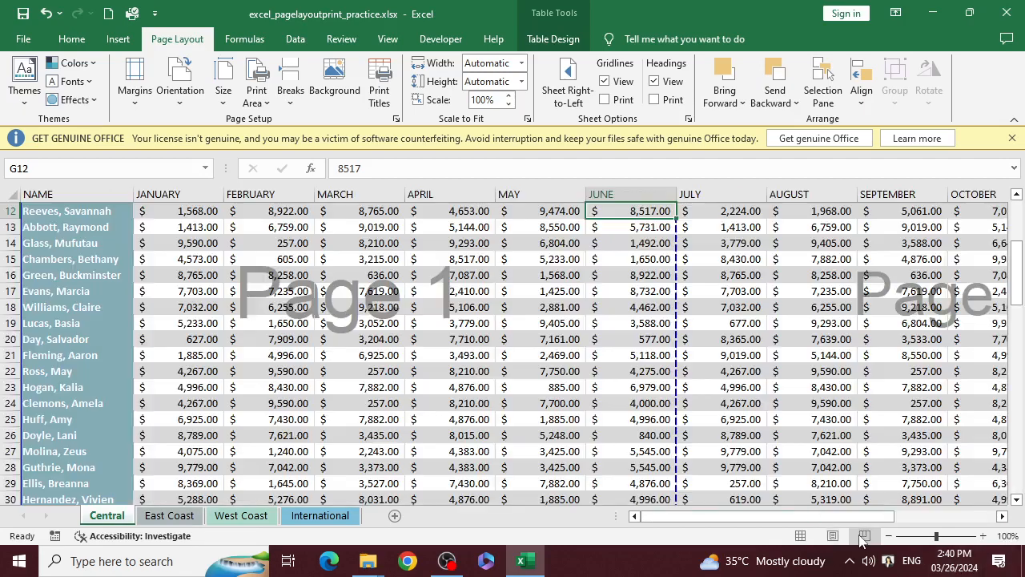
scroll(545, 316, up, 4)
ctrl+scroll(697, 235, down, 3)
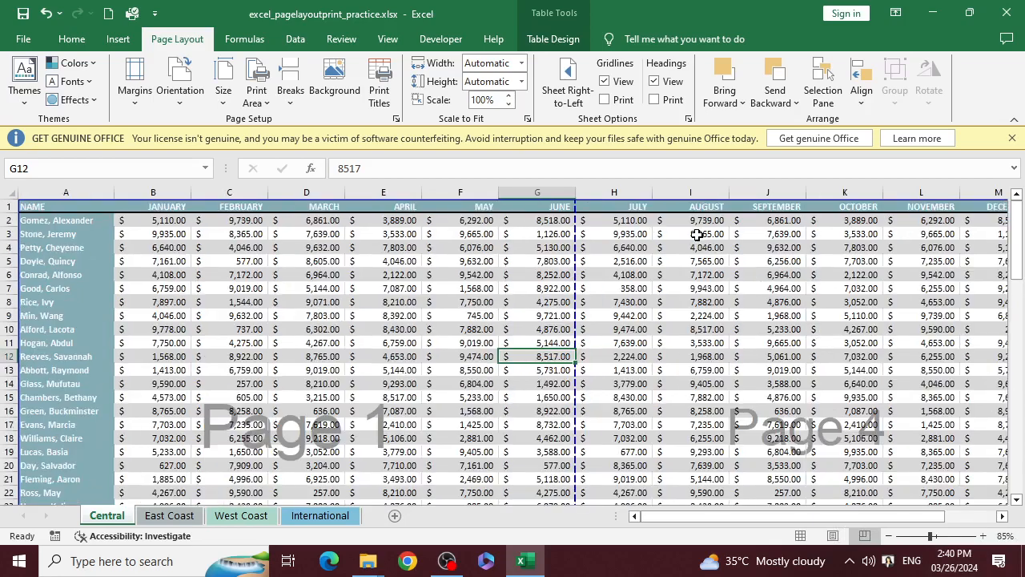
ctrl+scroll(697, 234, up, 1)
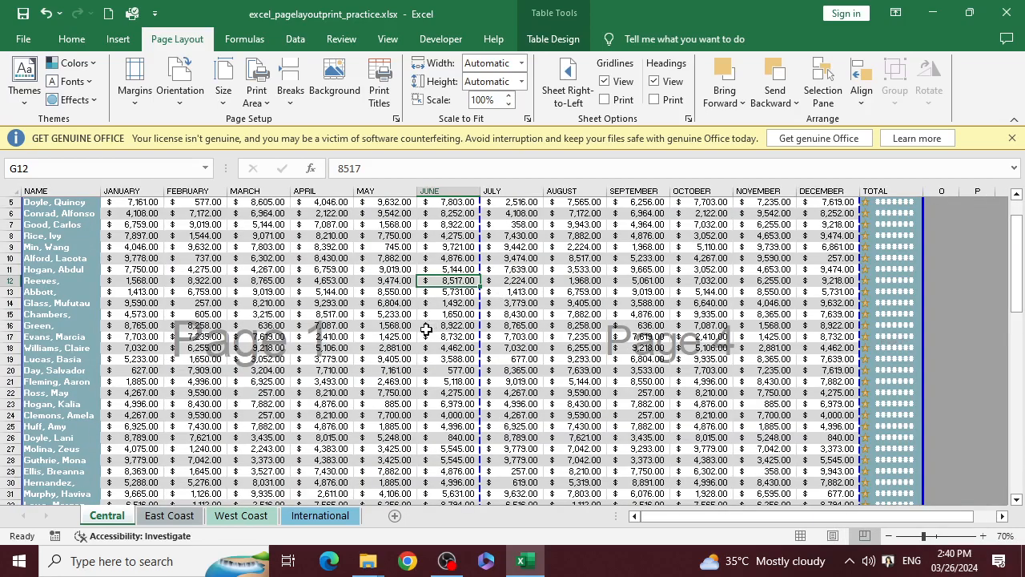
scroll(367, 360, down, 19)
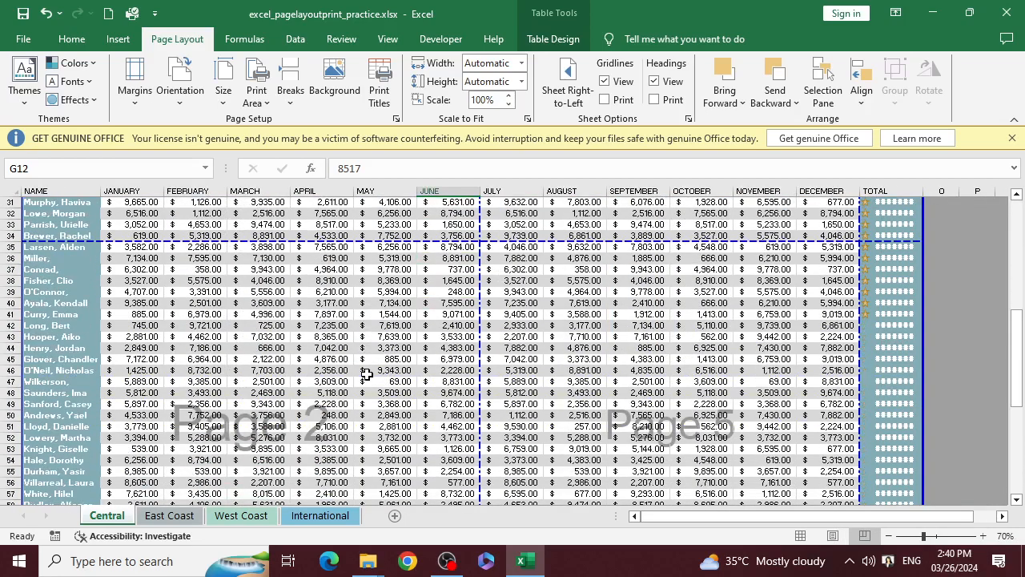
scroll(788, 356, up, 2)
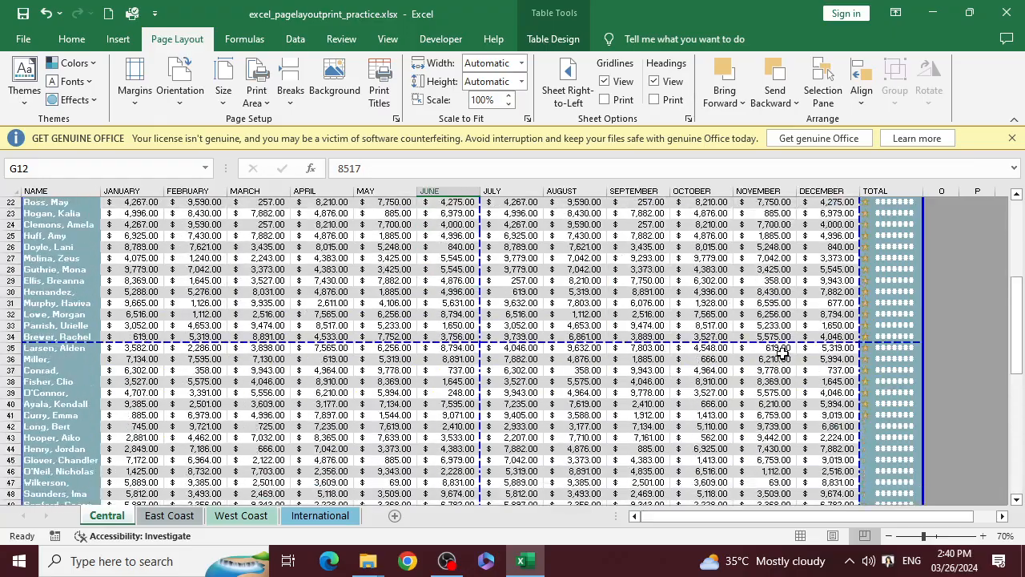
scroll(784, 364, down, 10)
scroll(724, 450, up, 20)
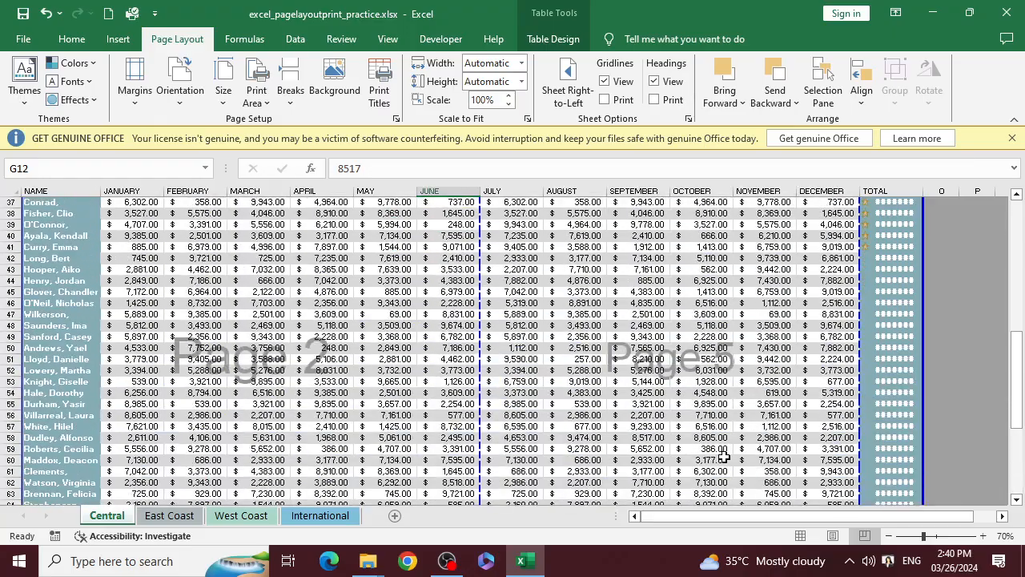
scroll(723, 456, up, 7)
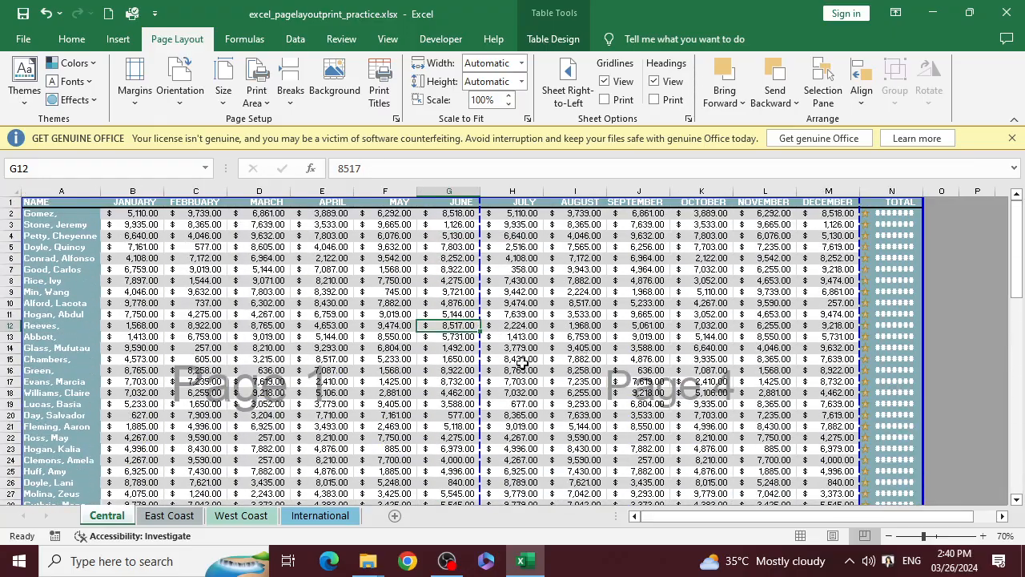
click(398, 278)
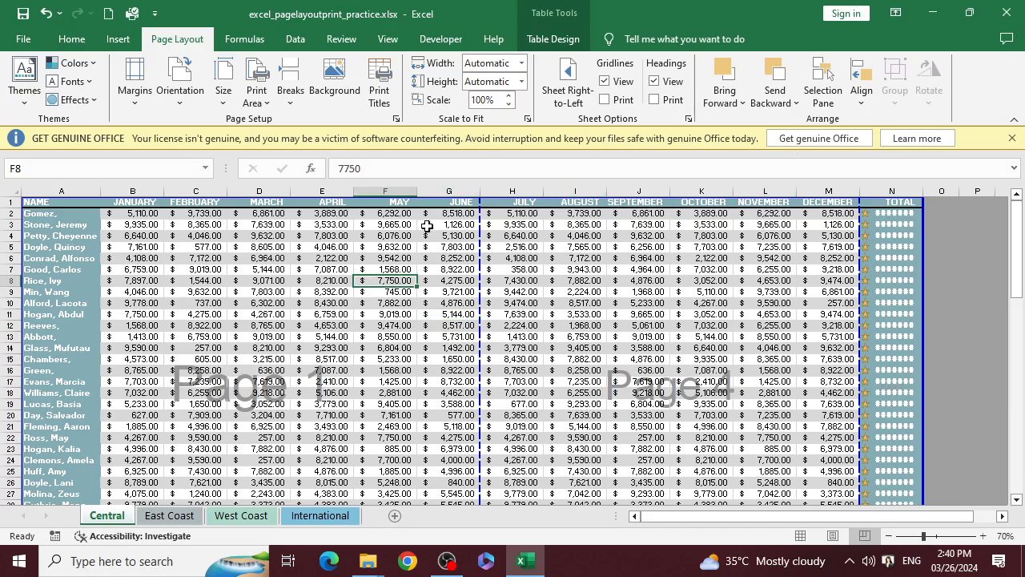
scroll(551, 430, down, 20)
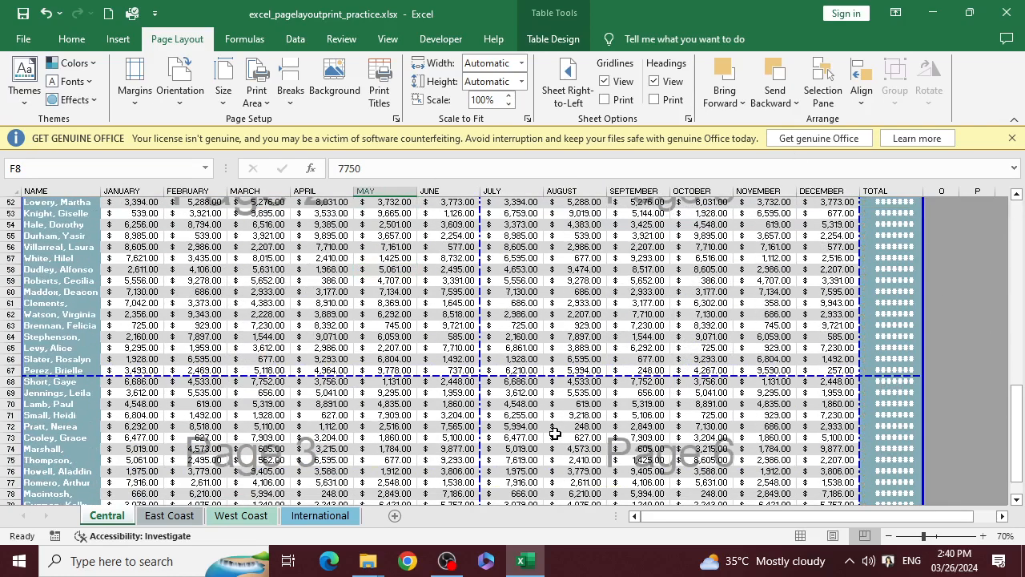
scroll(551, 430, up, 17)
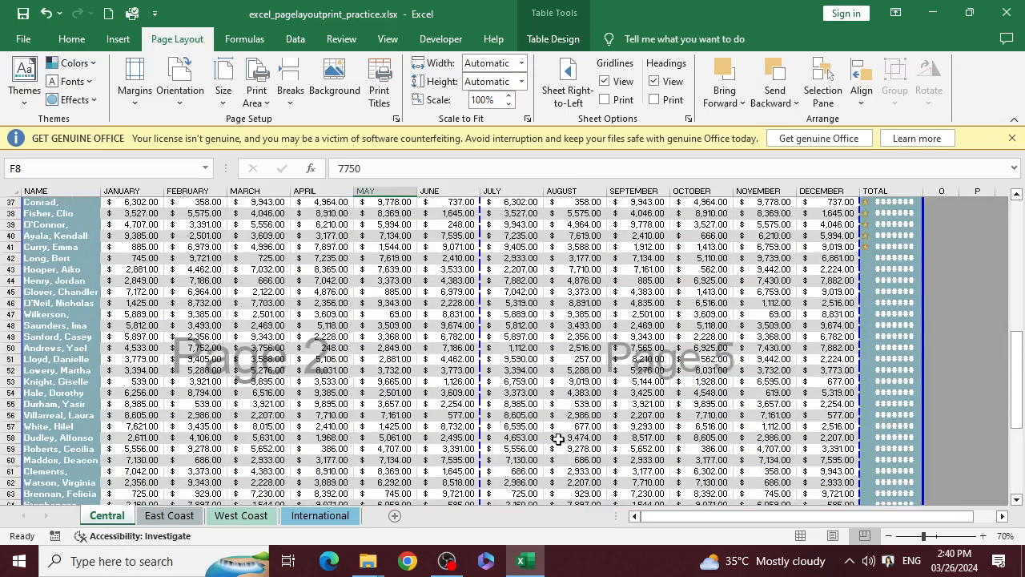
Step: Return the Central sheet to Normal view and examine the dashed page break lines, checking the NAME to JUNE columns of the first page
click(800, 535)
scroll(521, 248, up, 2)
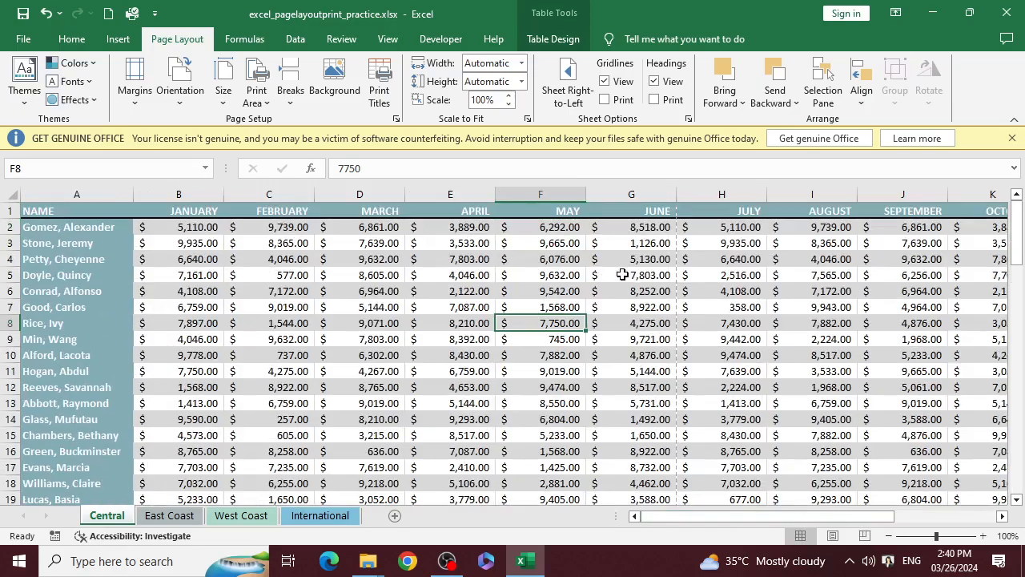
scroll(669, 257, down, 11)
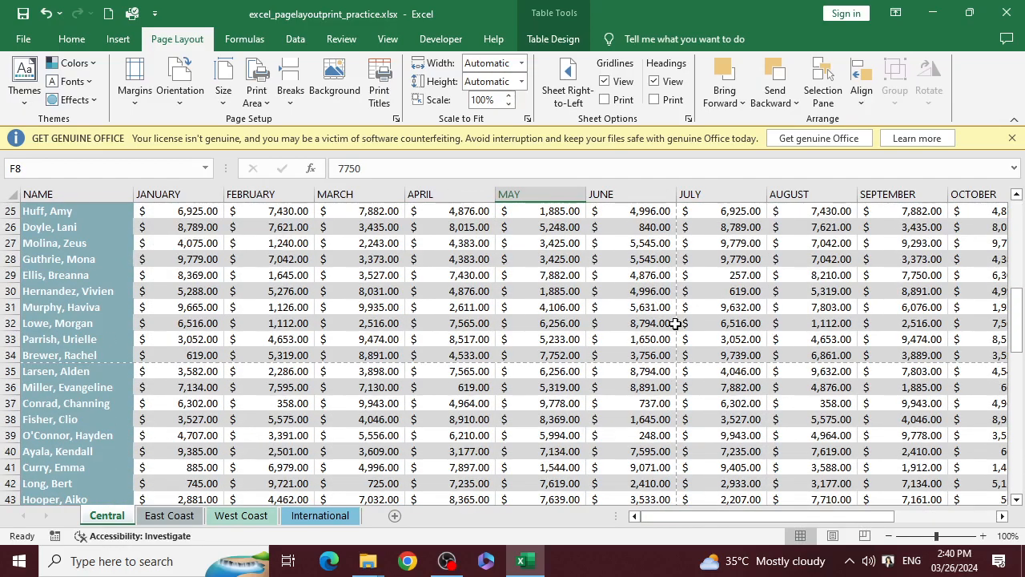
scroll(675, 323, up, 11)
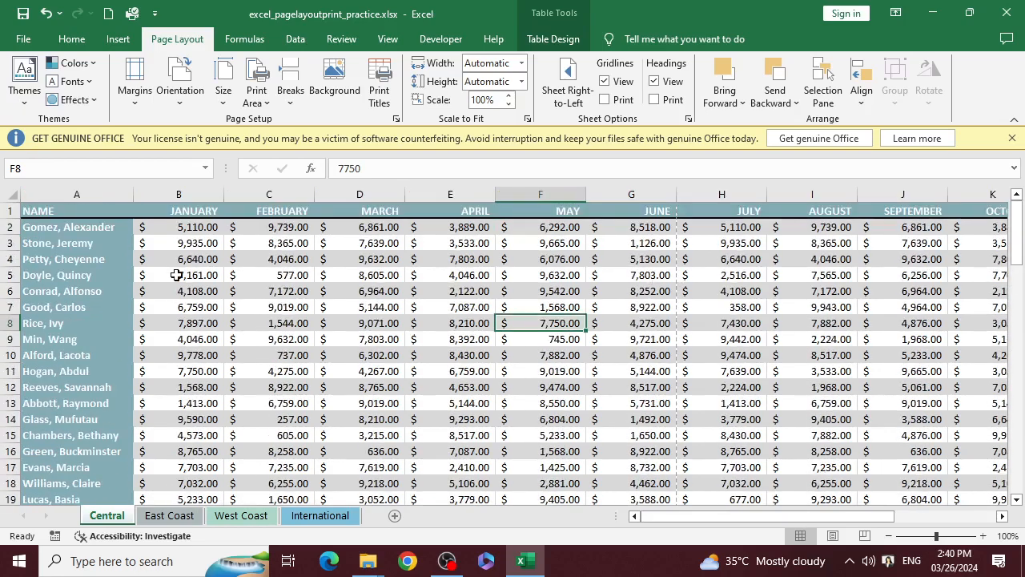
click(58, 211)
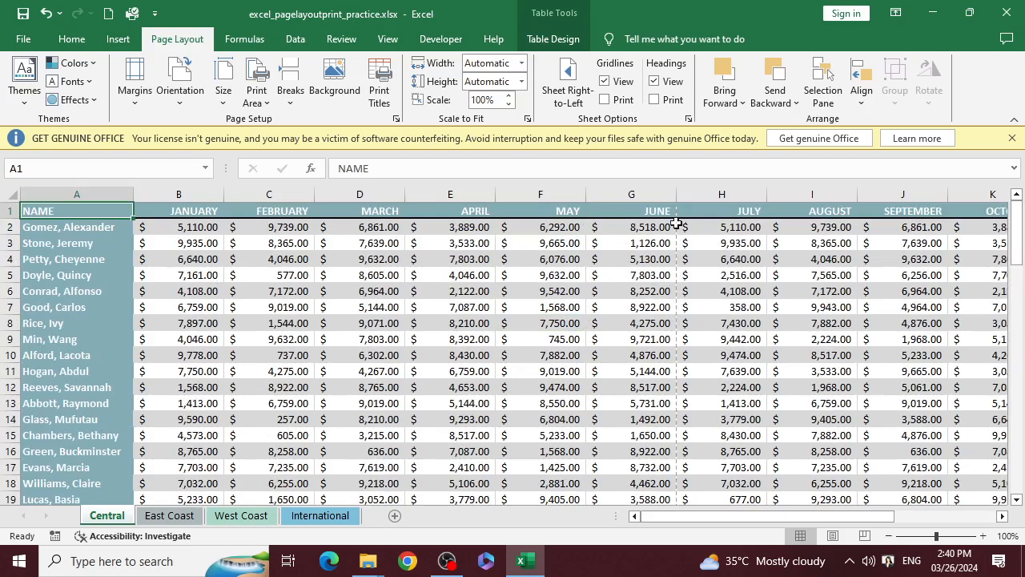
click(633, 211)
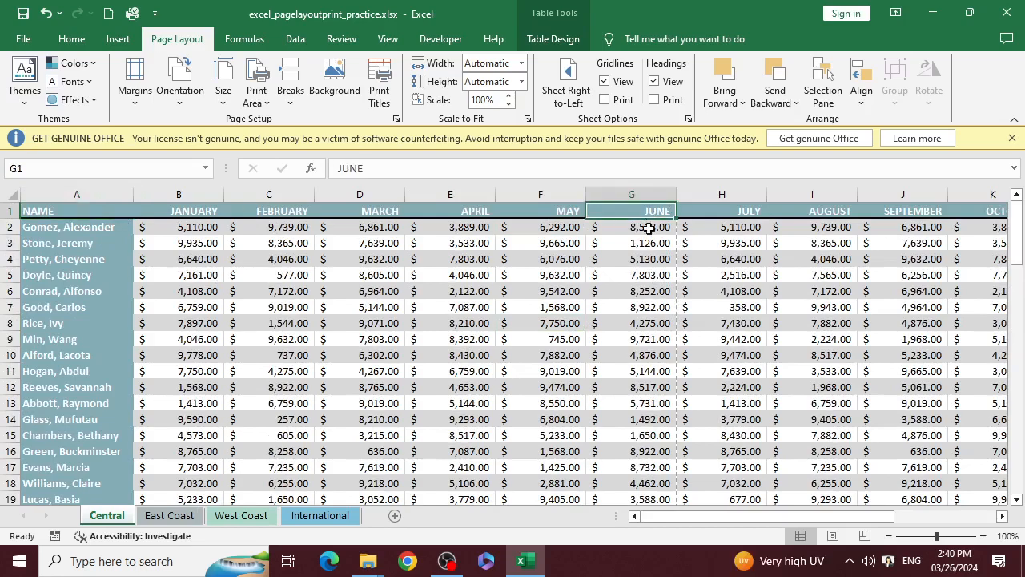
scroll(637, 355, down, 4)
scroll(638, 354, down, 6)
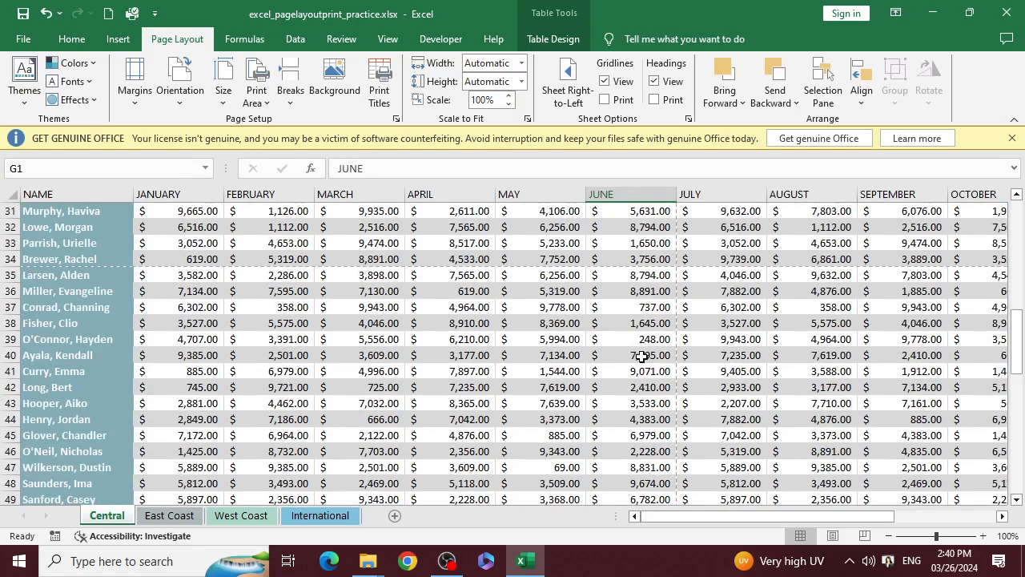
scroll(649, 354, up, 8)
scroll(653, 352, up, 2)
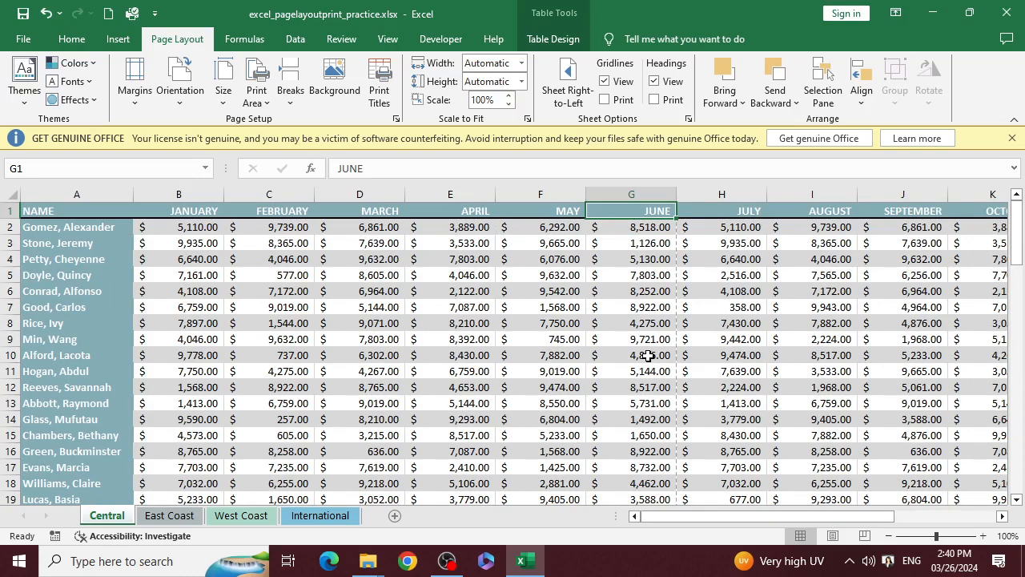
Step: Show the Central sheet in Page Break Preview again and compare the areas covered by Page 1 and Page 4
click(865, 535)
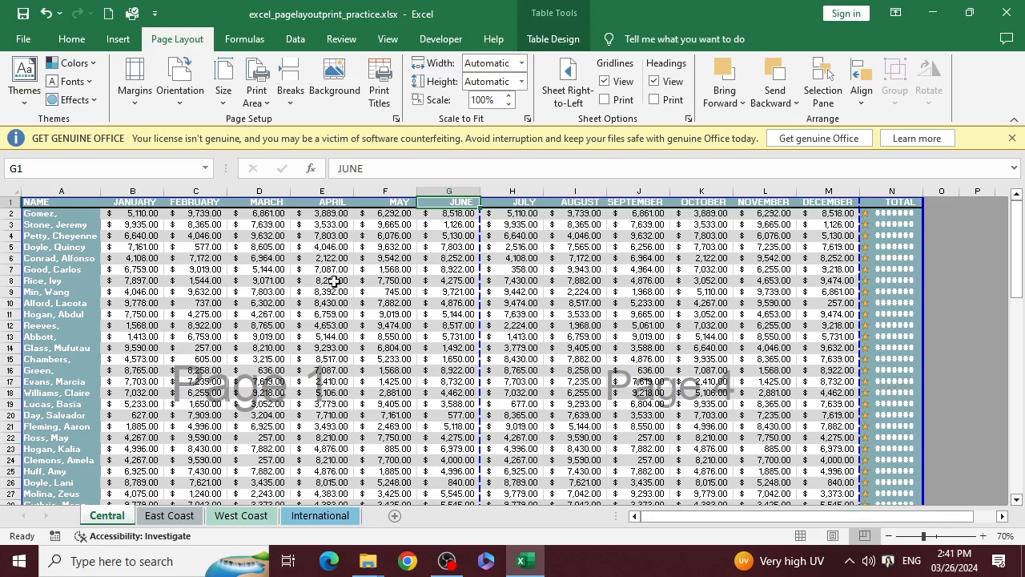
scroll(374, 291, down, 5)
scroll(385, 352, up, 5)
scroll(457, 425, down, 5)
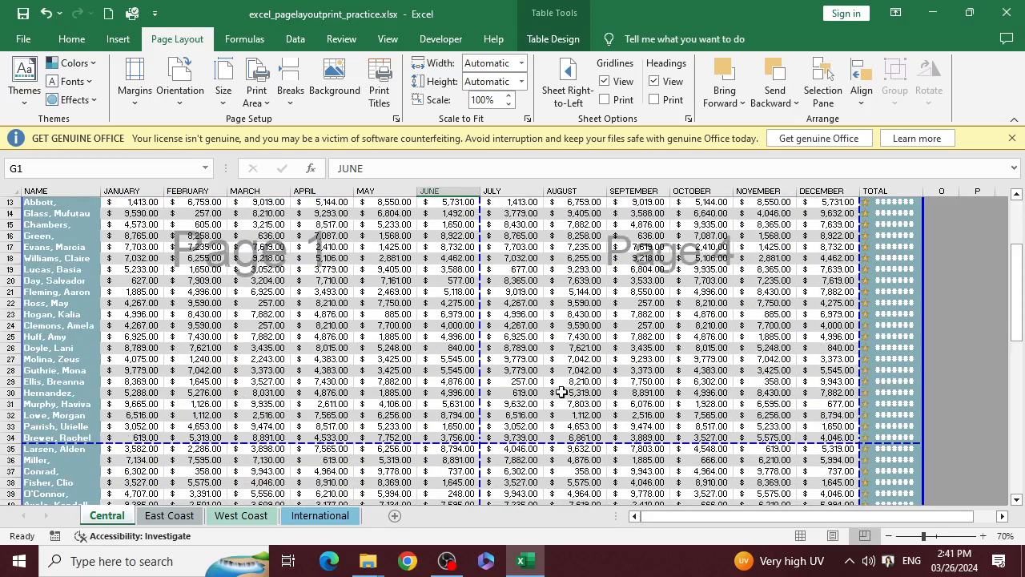
scroll(563, 391, up, 5)
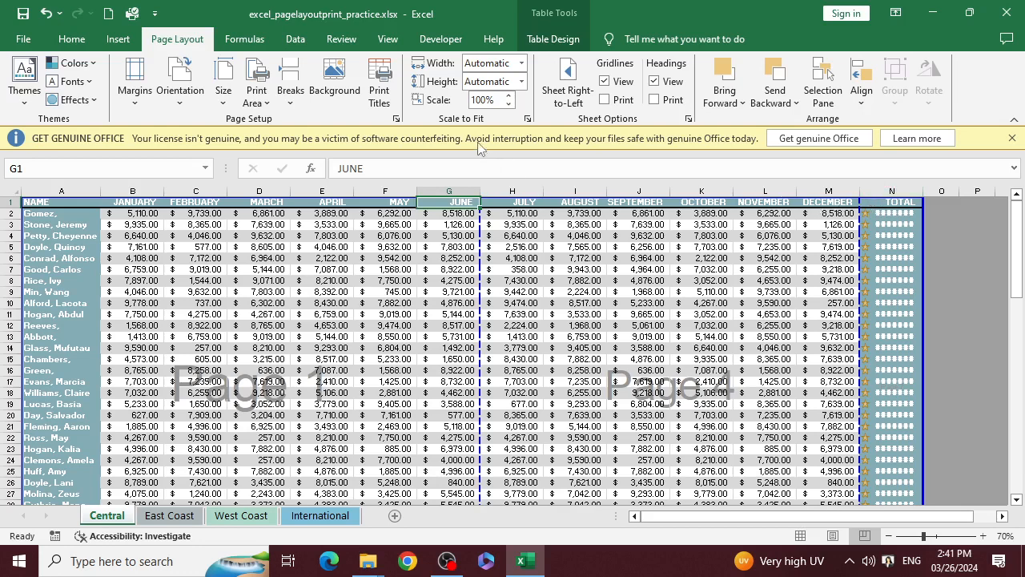
Step: Reduce the print scale of the Central sheet to 50%
click(508, 103)
click(508, 103)
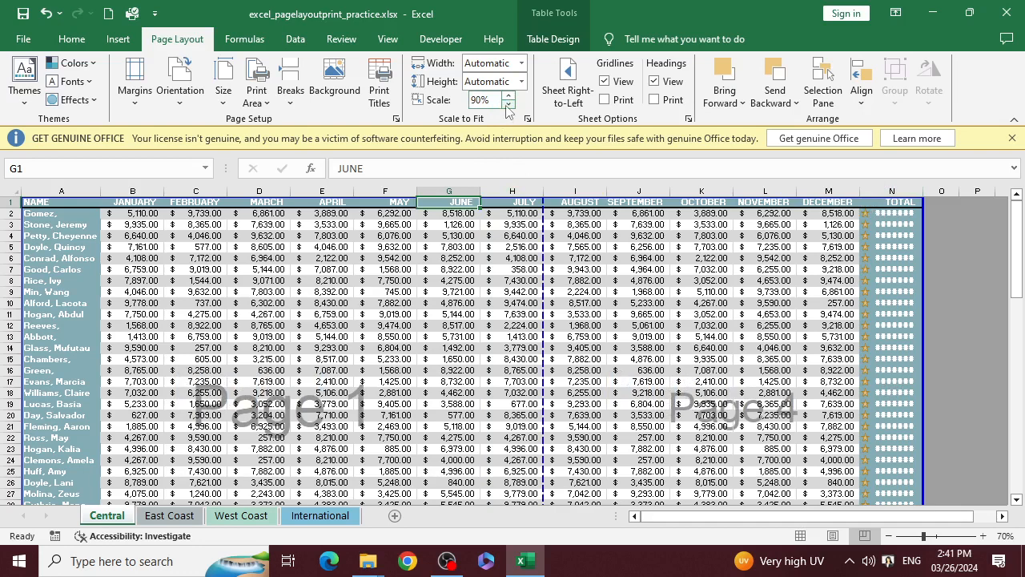
click(508, 105)
click(508, 105)
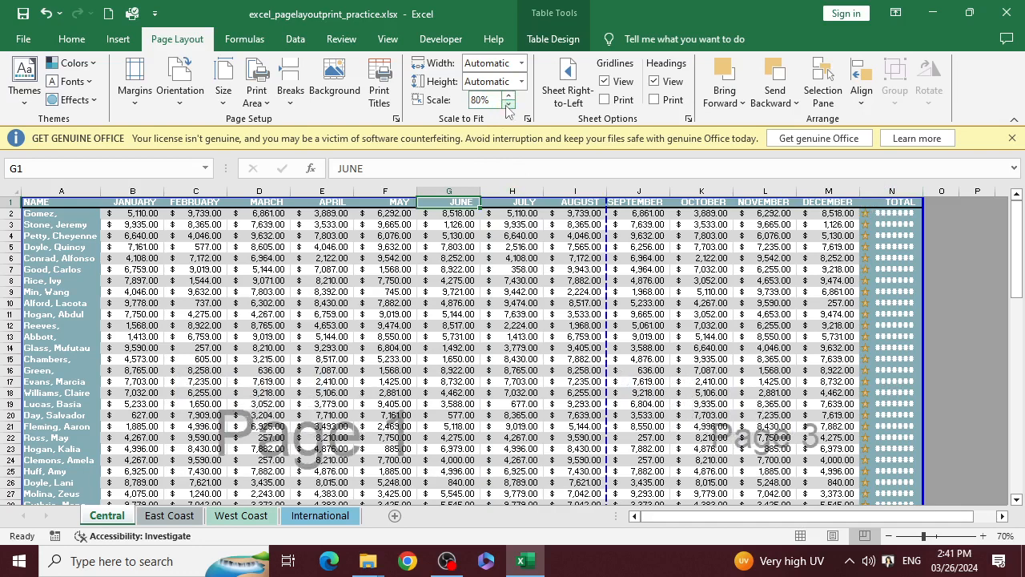
click(508, 105)
click(508, 105)
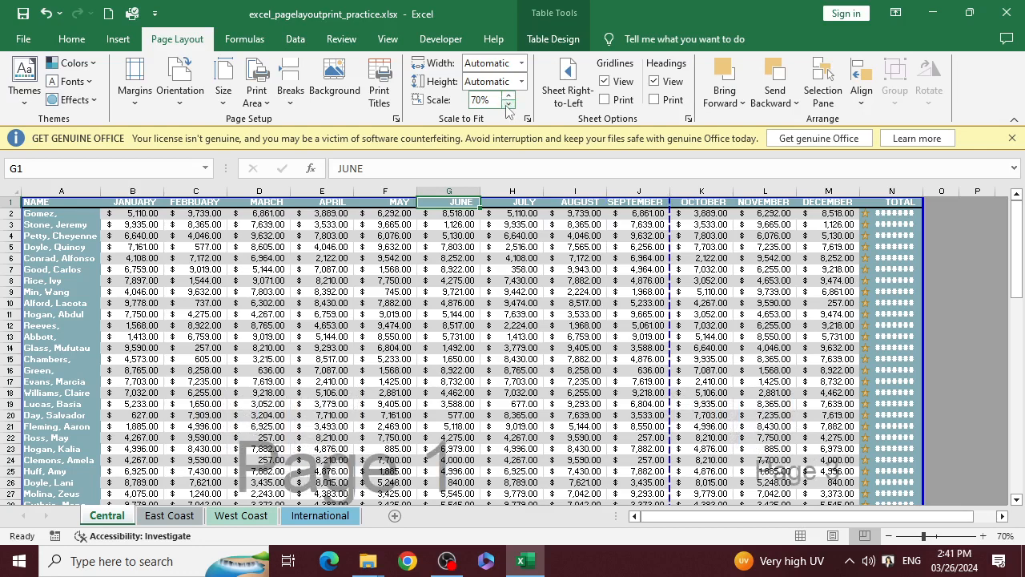
click(508, 105)
click(507, 105)
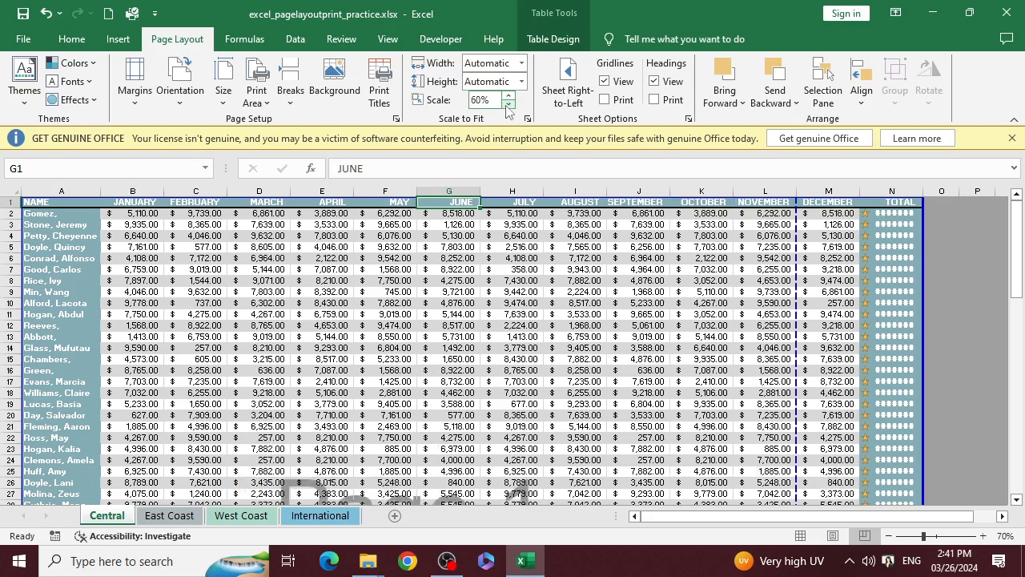
click(507, 105)
click(507, 105)
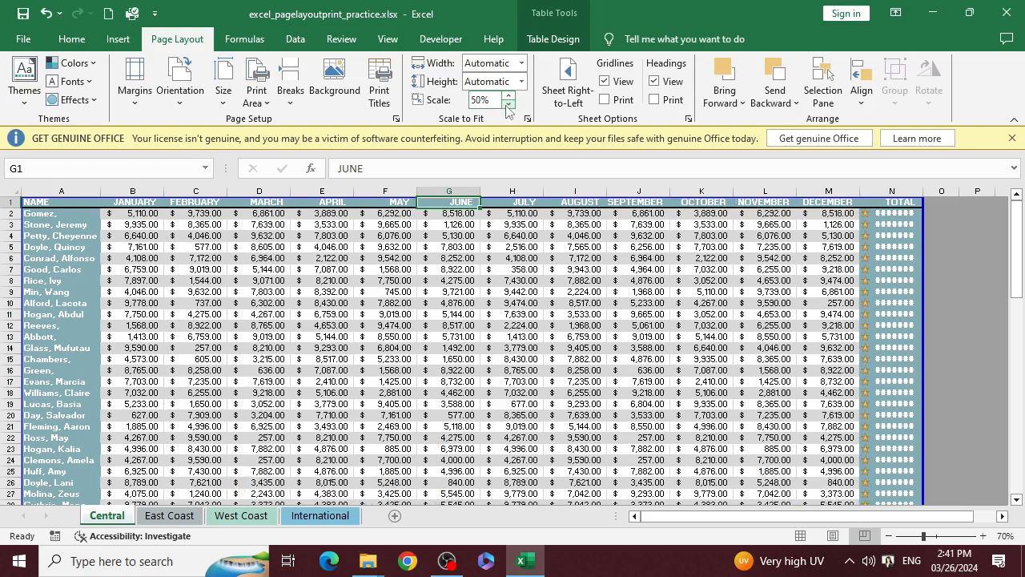
Step: Check the horizontal page break near the end of the table and reduce the print scale to 40%
scroll(673, 306, down, 20)
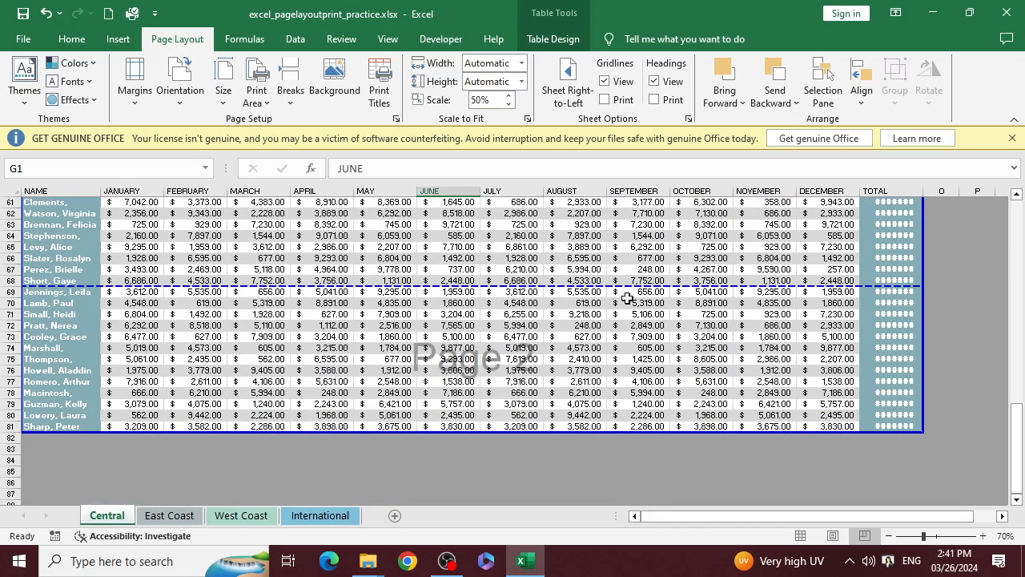
scroll(669, 320, up, 15)
scroll(659, 341, down, 13)
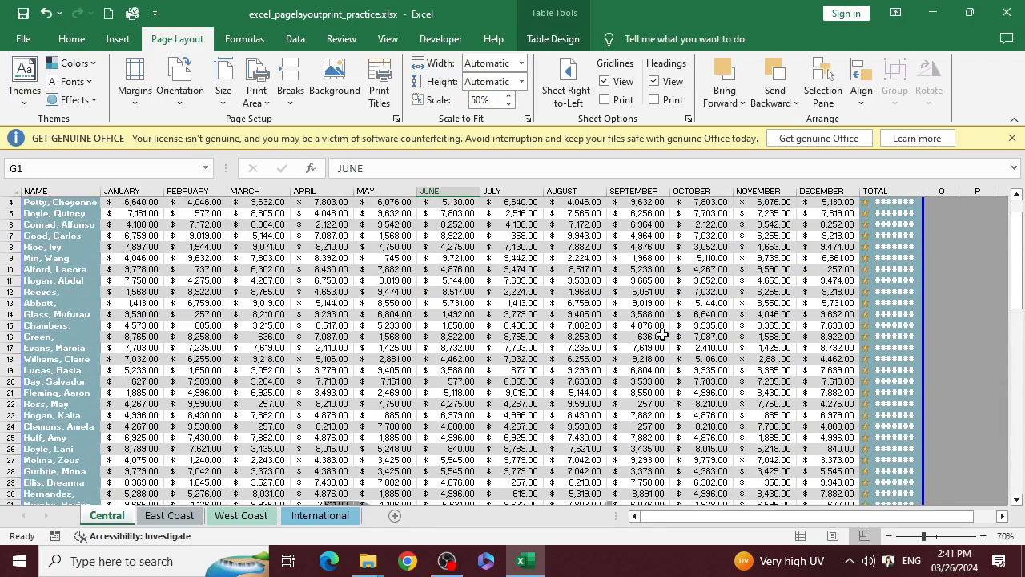
scroll(664, 336, down, 4)
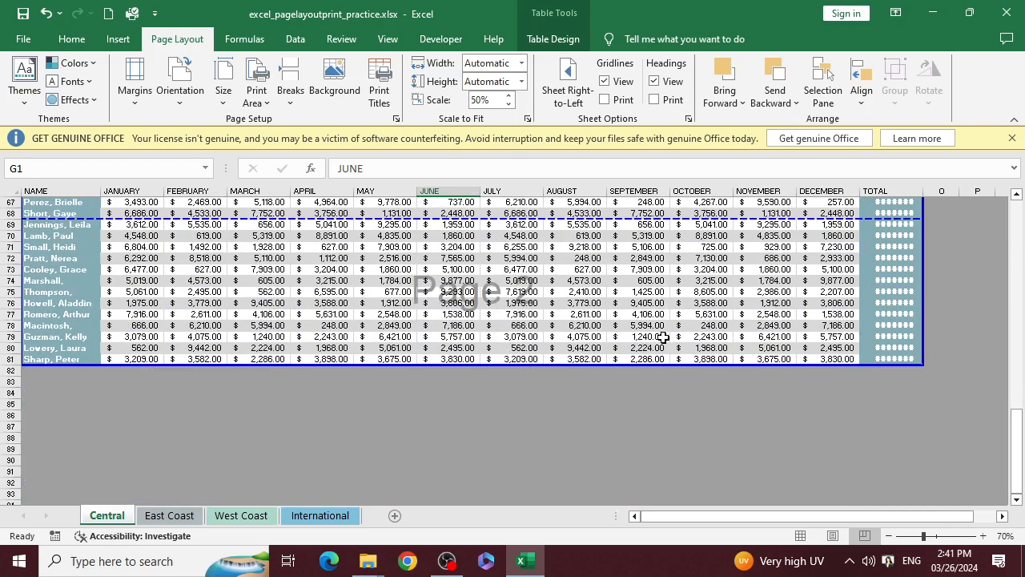
scroll(664, 337, up, 1)
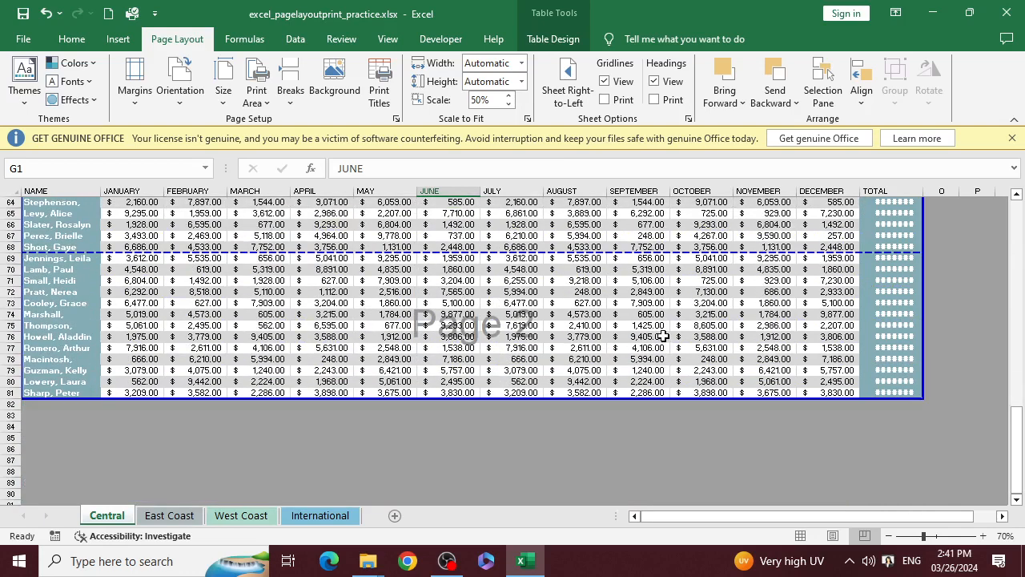
click(508, 104)
click(508, 104)
scroll(895, 406, up, 20)
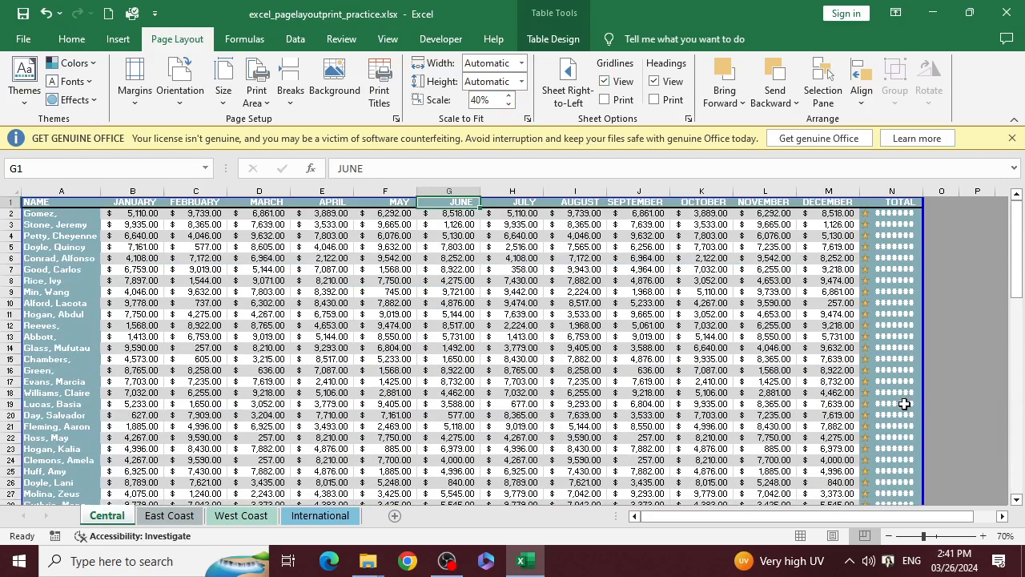
Step: Check the page coverage of the Central sheet at the current scale in Page Break Preview and in the print preview
scroll(902, 400, down, 4)
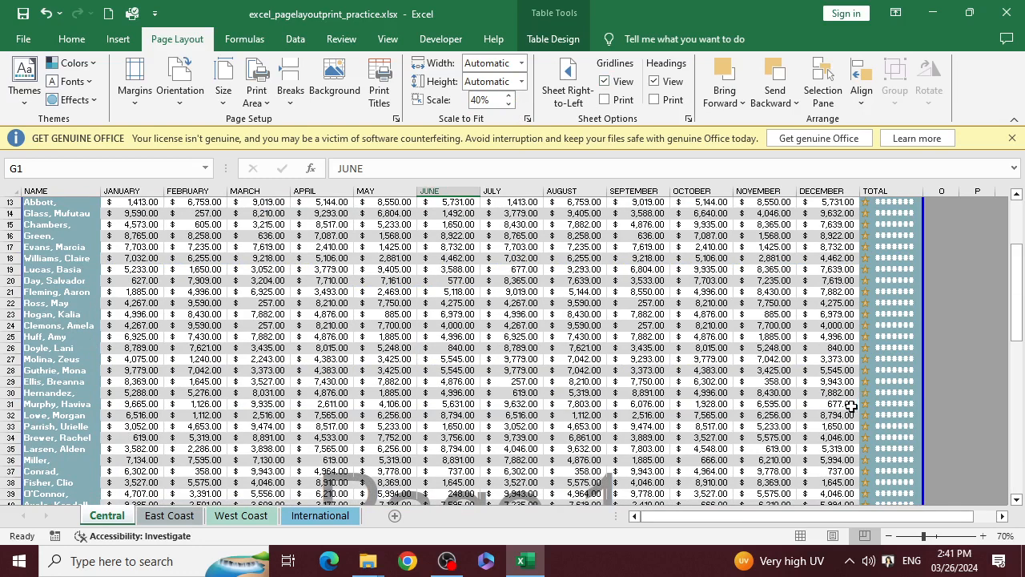
scroll(741, 308, up, 4)
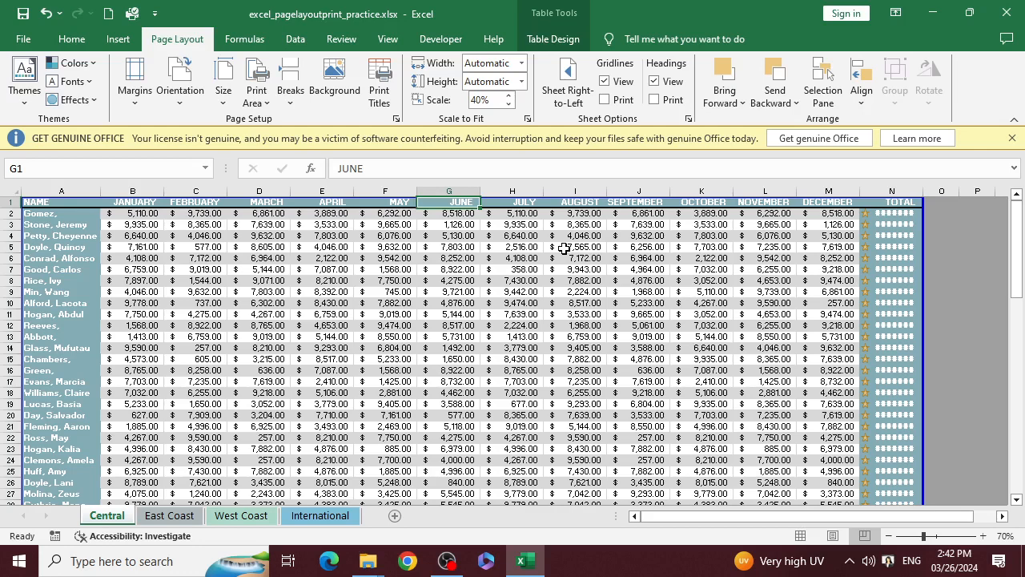
key(ctrl+p)
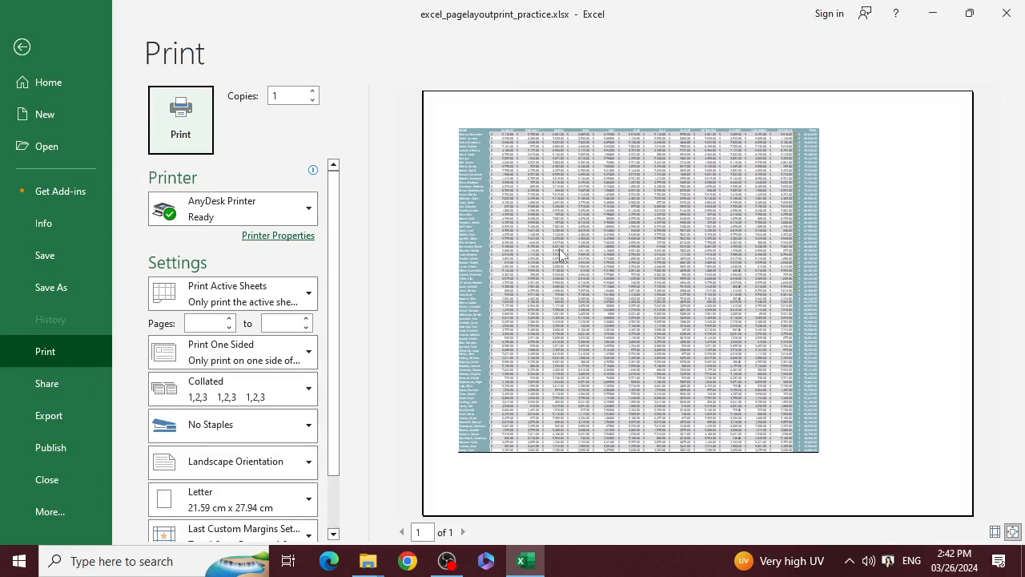
key(Escape)
scroll(741, 307, down, 17)
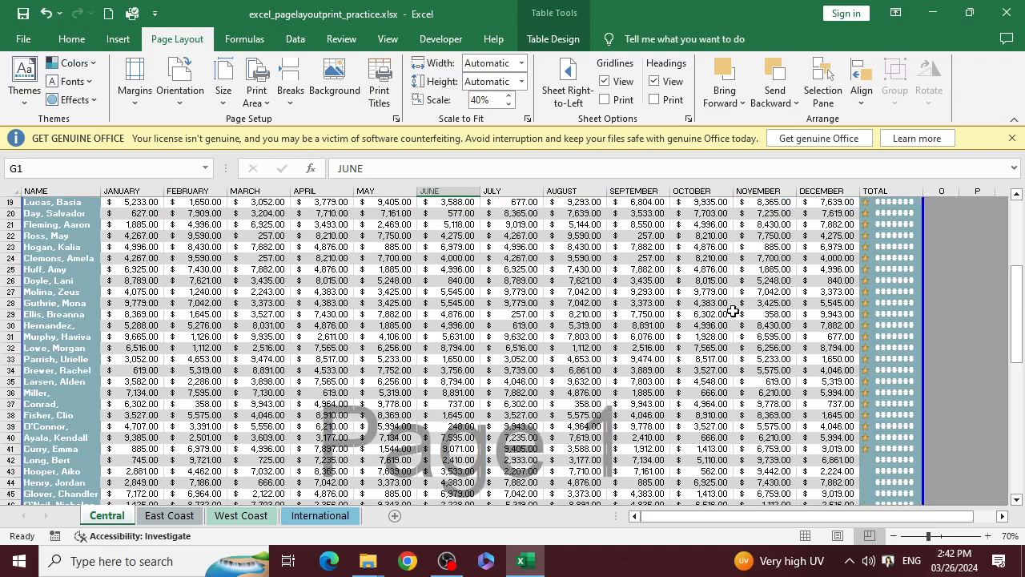
scroll(723, 362, up, 17)
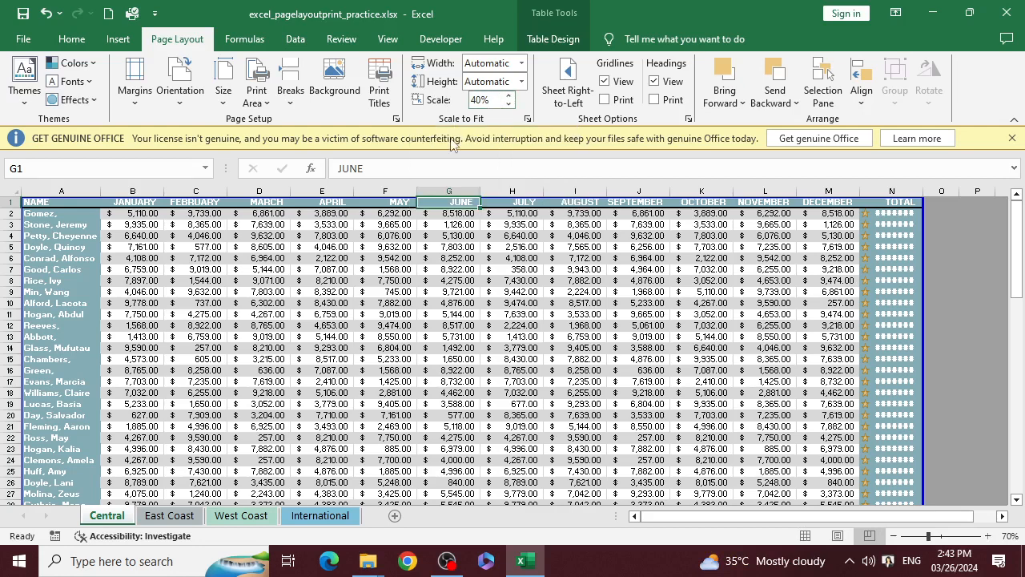
Step: Increase the print scale of the Central sheet to 155% and check the first page in the print preview
click(508, 95)
click(510, 96)
click(510, 95)
click(509, 95)
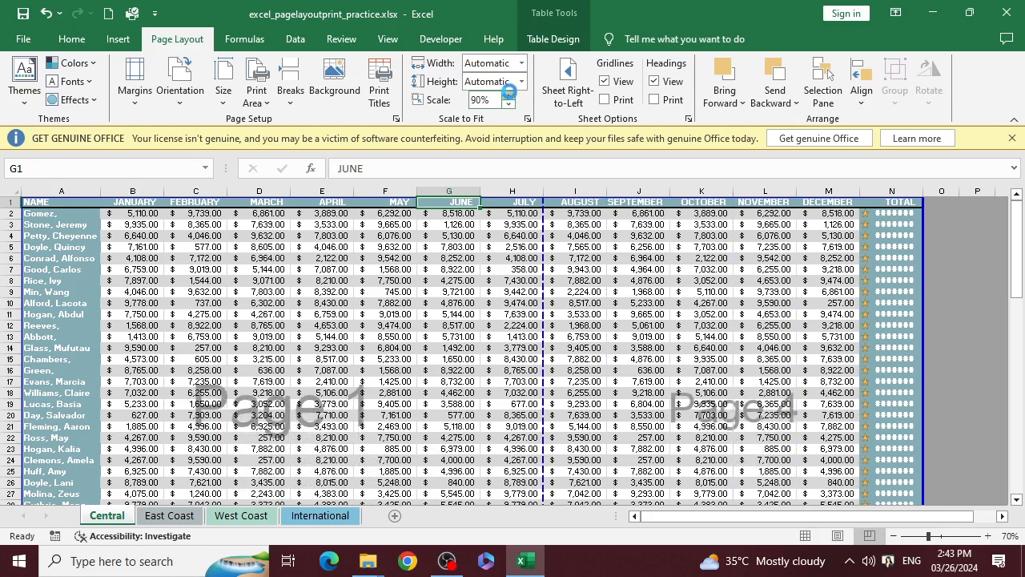
click(509, 96)
click(510, 95)
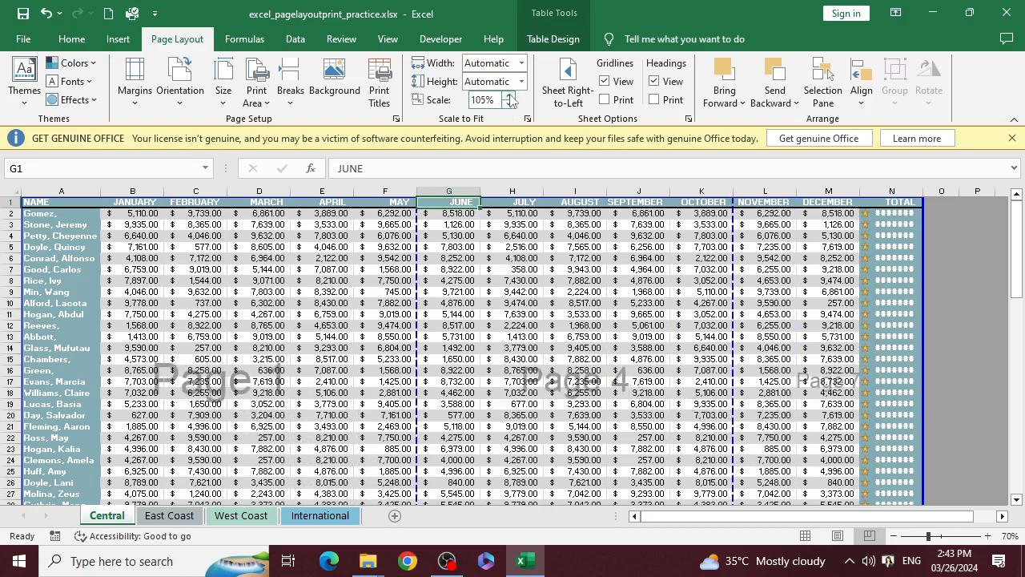
click(509, 96)
click(510, 95)
click(510, 95)
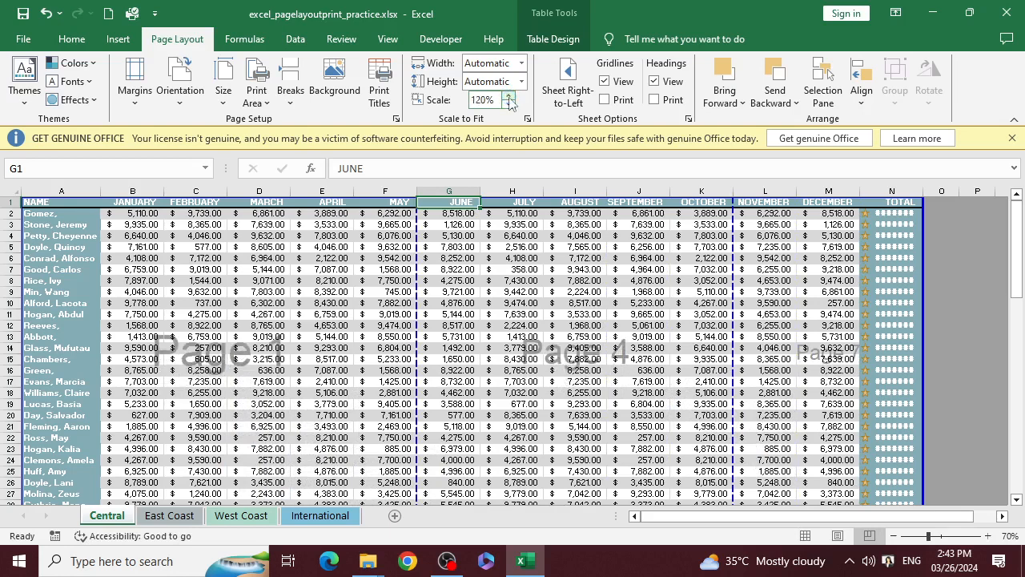
click(510, 95)
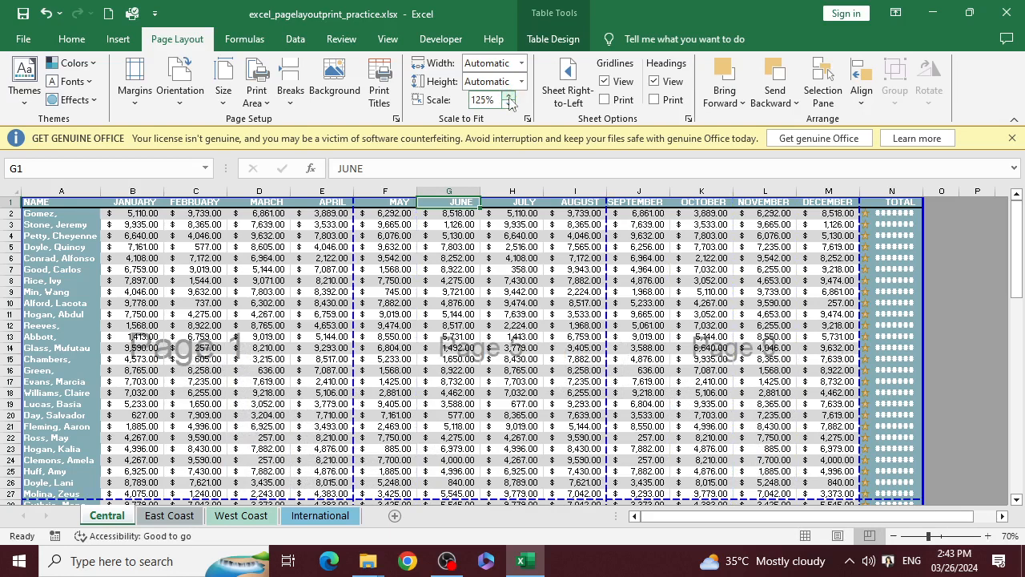
click(509, 95)
click(509, 96)
click(509, 97)
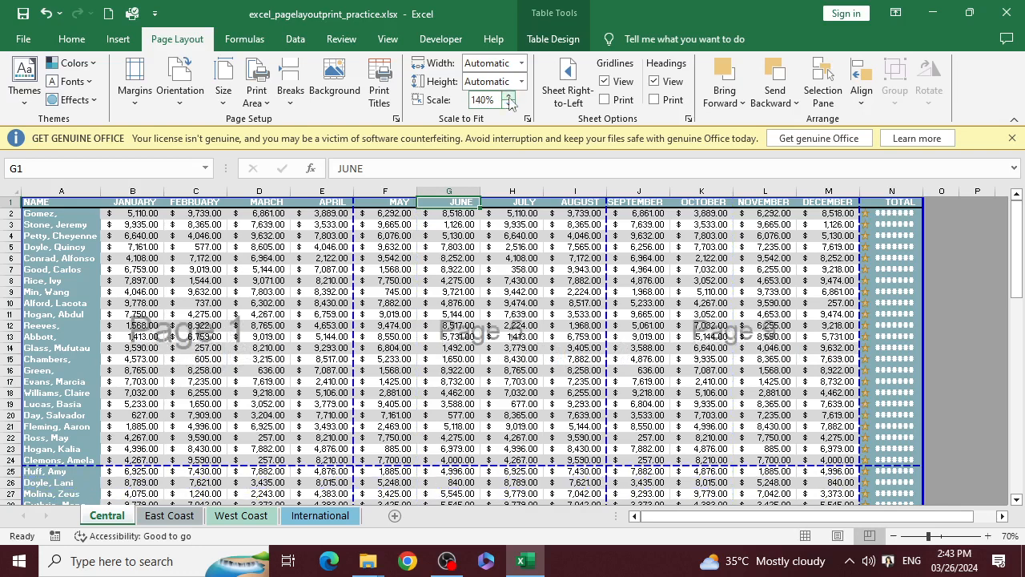
click(510, 97)
click(509, 96)
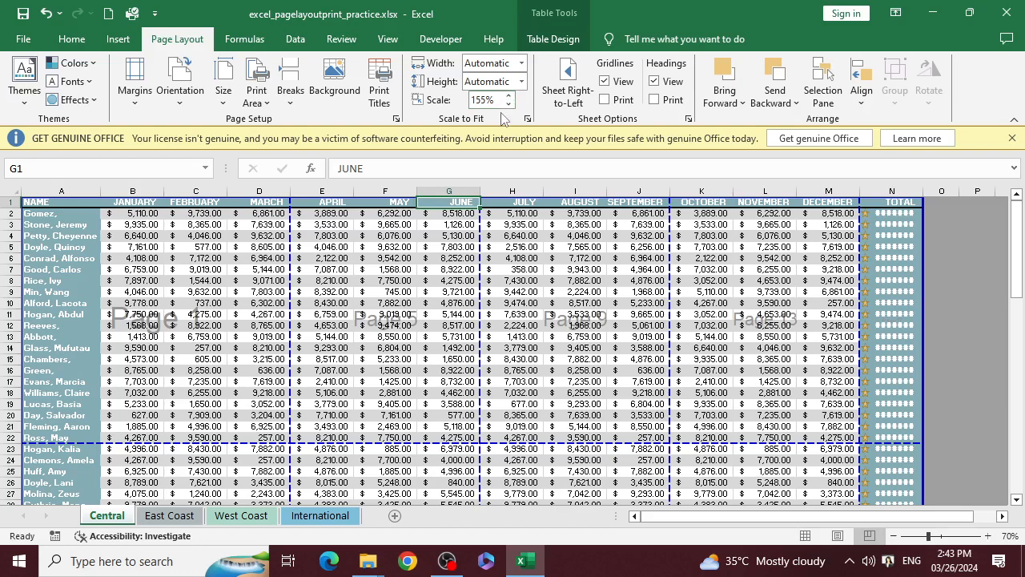
key(ctrl+p)
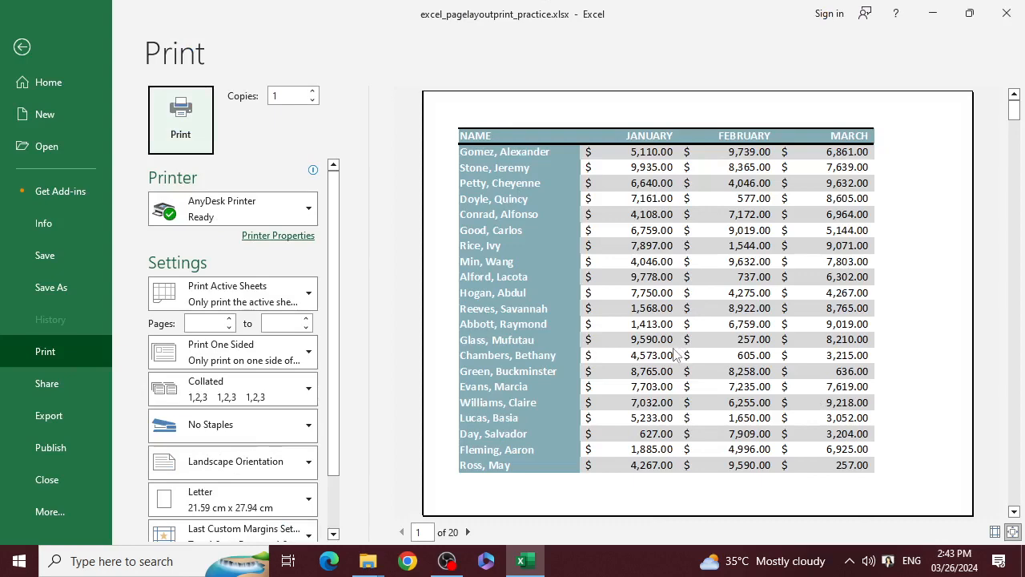
key(Escape)
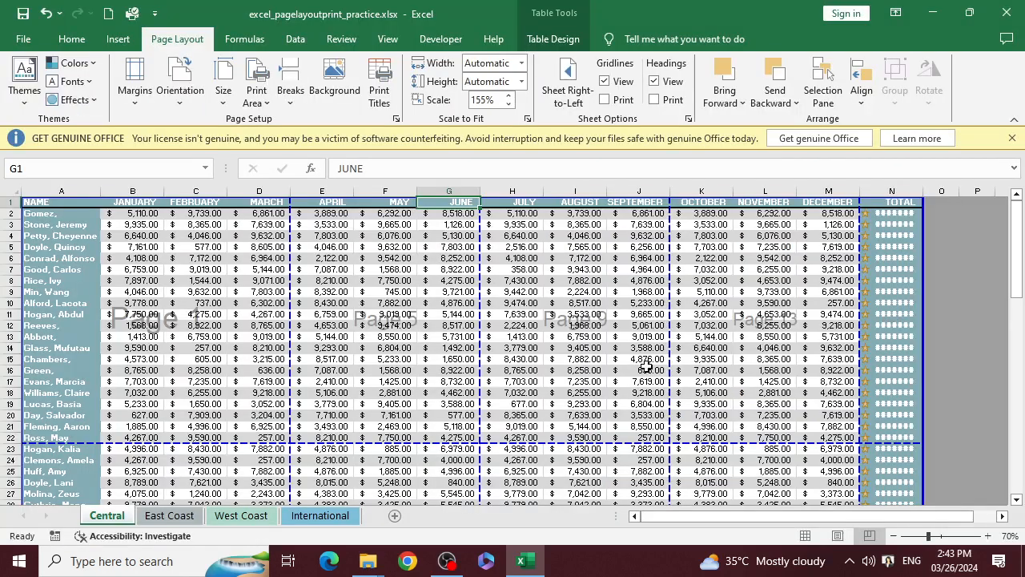
Step: Set the print scale of the Central sheet back to 100%
click(507, 104)
click(507, 104)
click(507, 105)
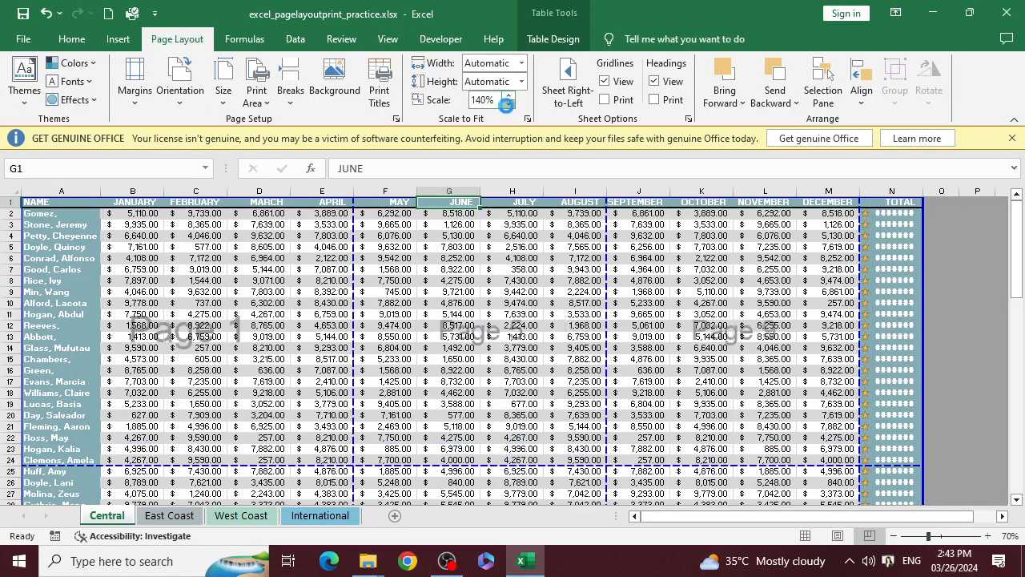
click(508, 104)
click(508, 105)
click(507, 104)
click(508, 104)
click(508, 104)
click(508, 104)
click(507, 104)
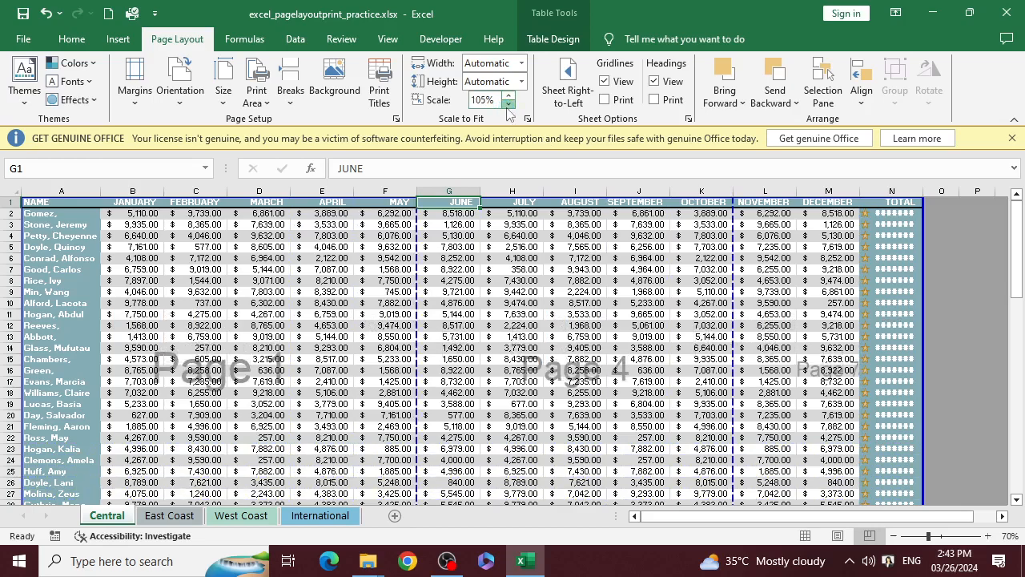
click(508, 104)
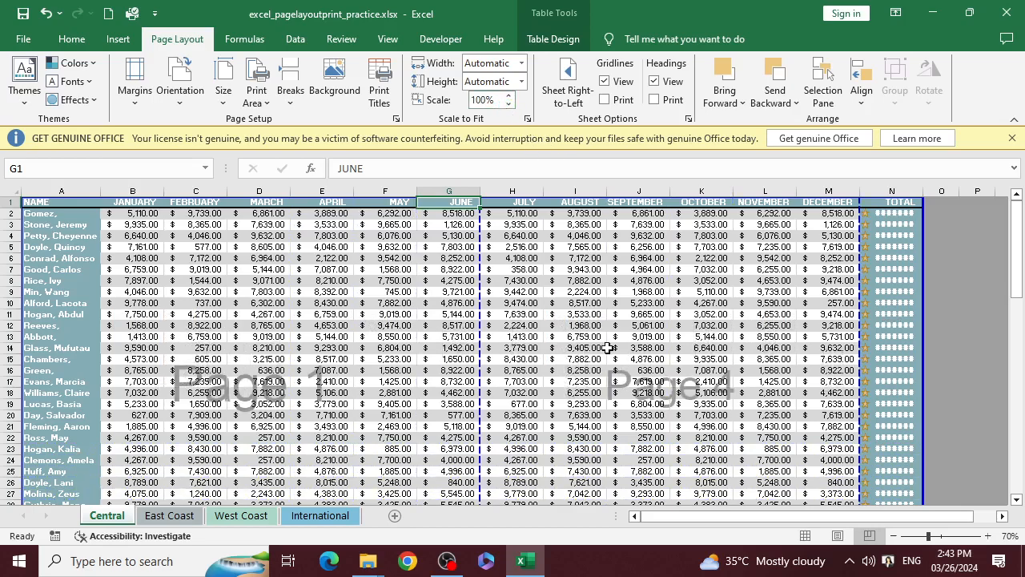
Step: Examine the vertical and horizontal page breaks across the Central table in Page Break Preview
scroll(608, 347, down, 20)
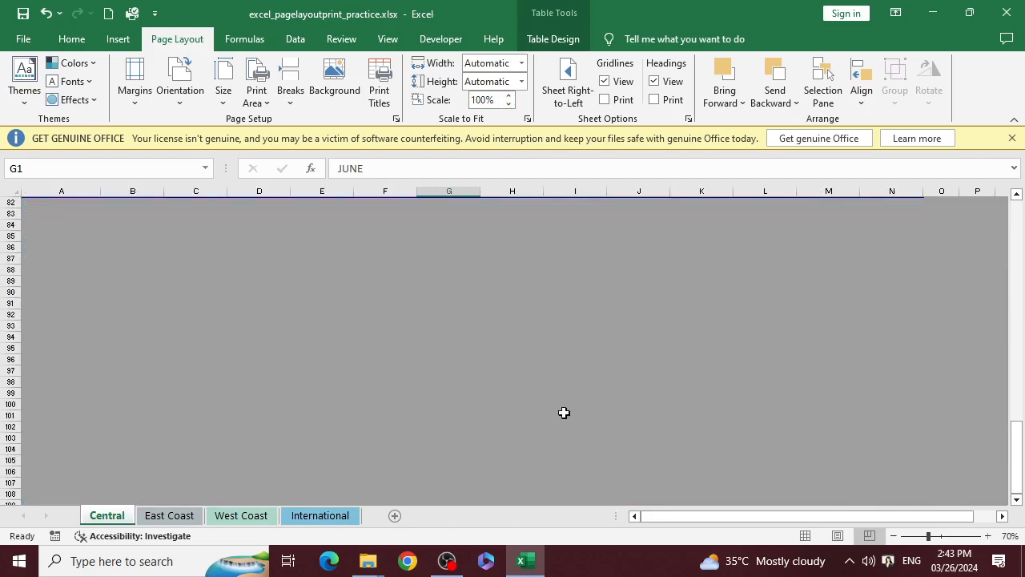
scroll(564, 413, up, 20)
scroll(526, 88, up, 2)
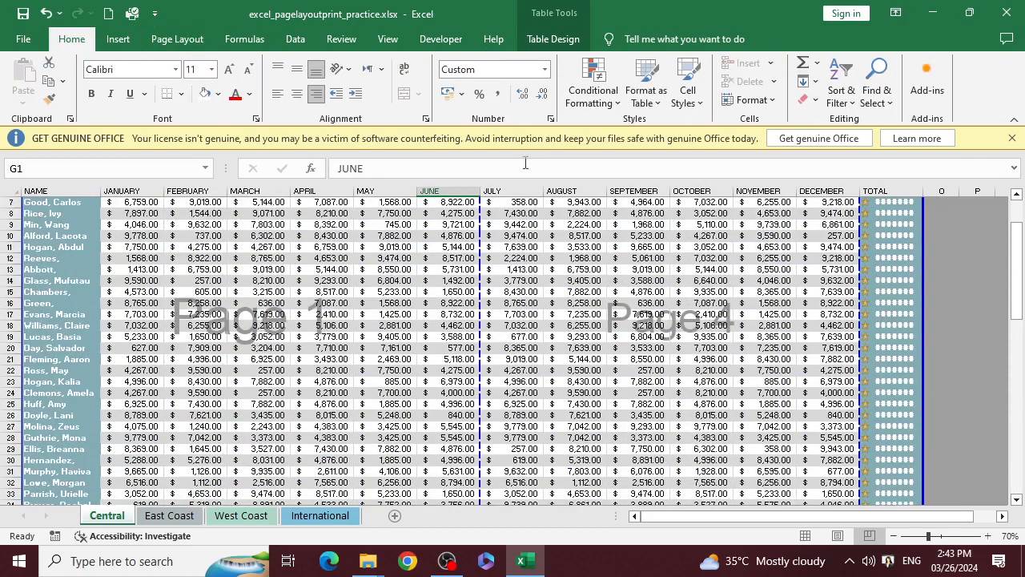
click(202, 40)
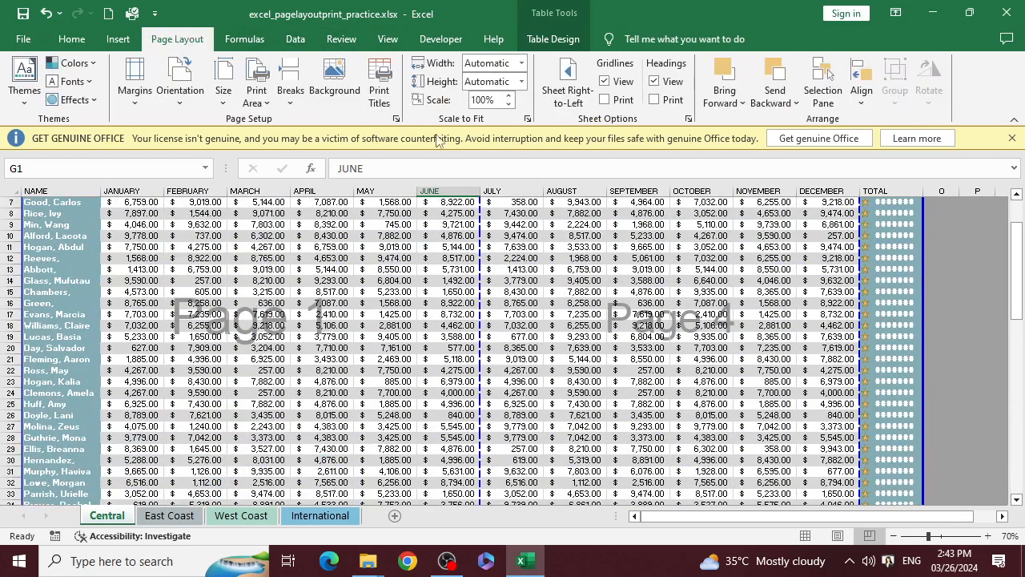
scroll(680, 317, down, 15)
scroll(633, 385, up, 12)
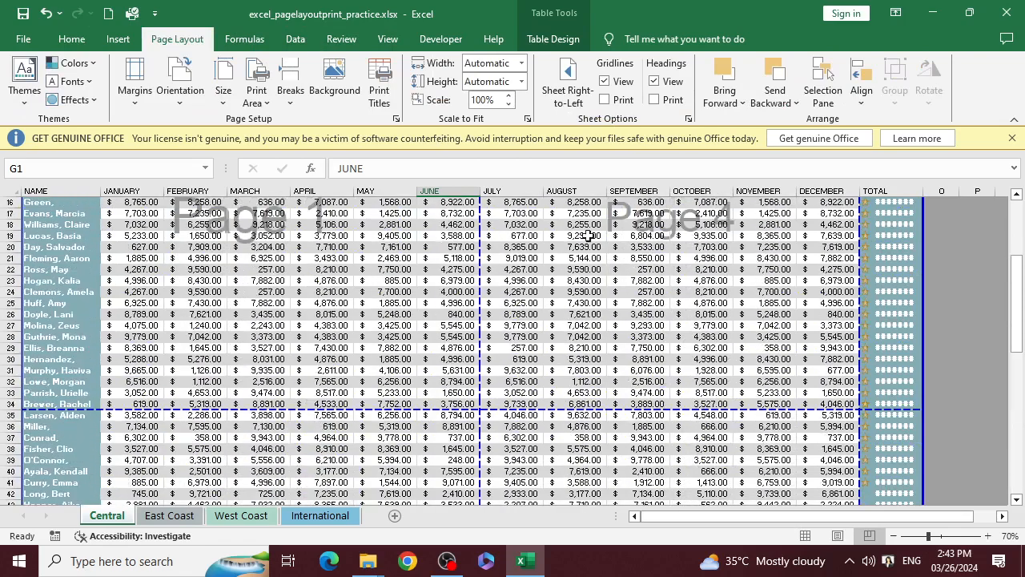
scroll(672, 449, up, 2)
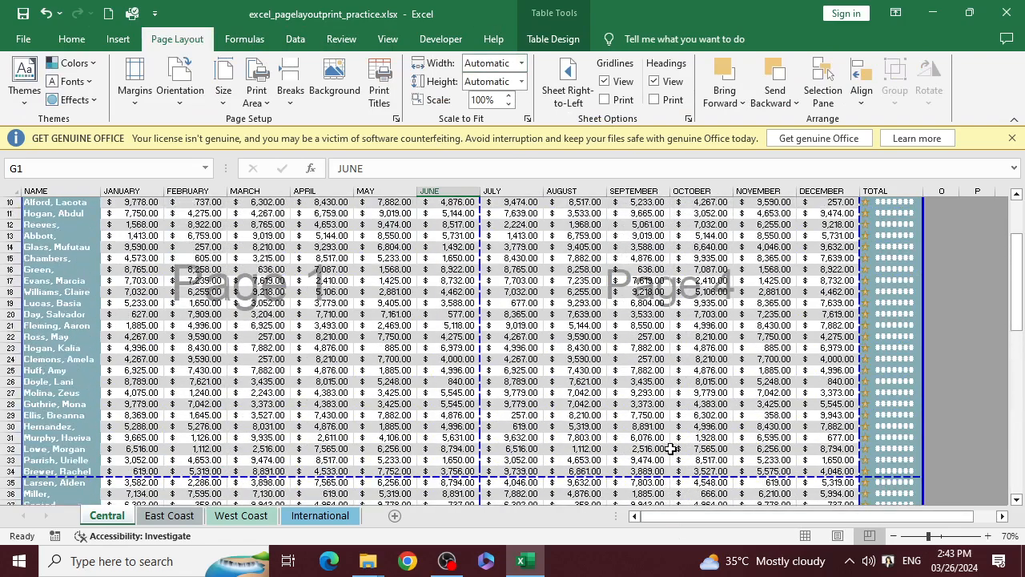
scroll(671, 448, up, 3)
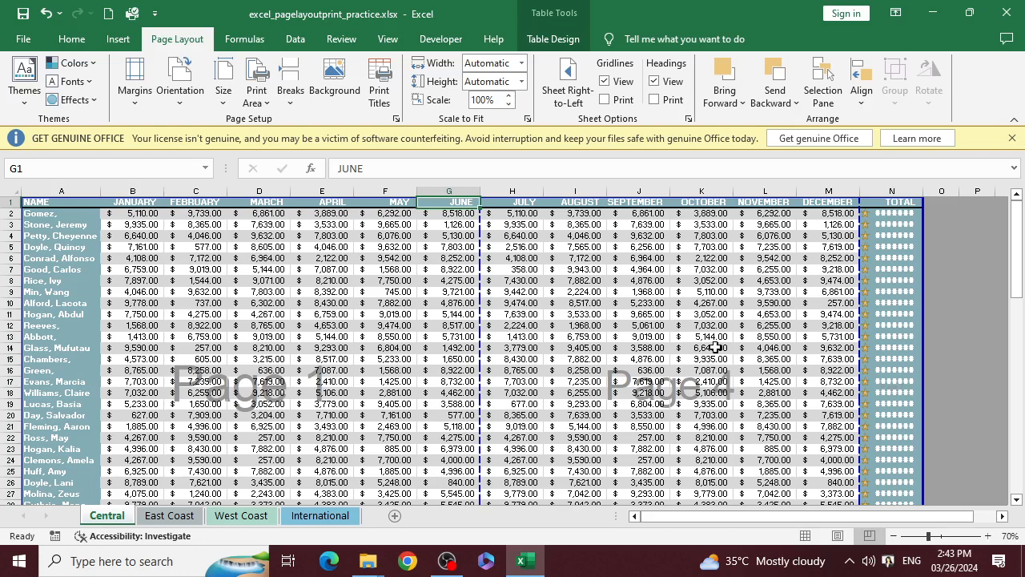
Step: Fit the Central sheet to 1 page wide and 1 page tall, and check the page borders down the table
click(521, 64)
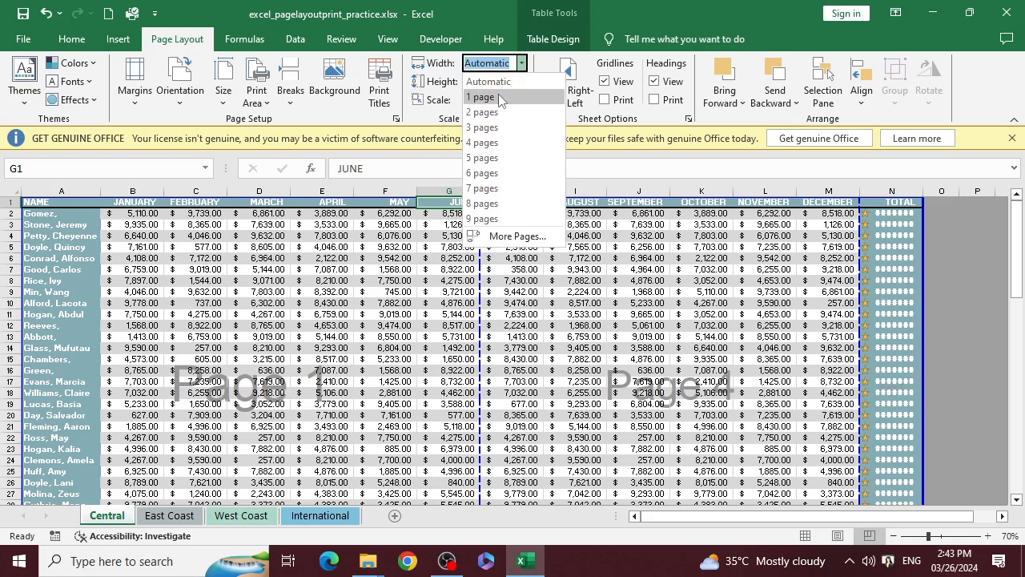
click(481, 97)
click(522, 82)
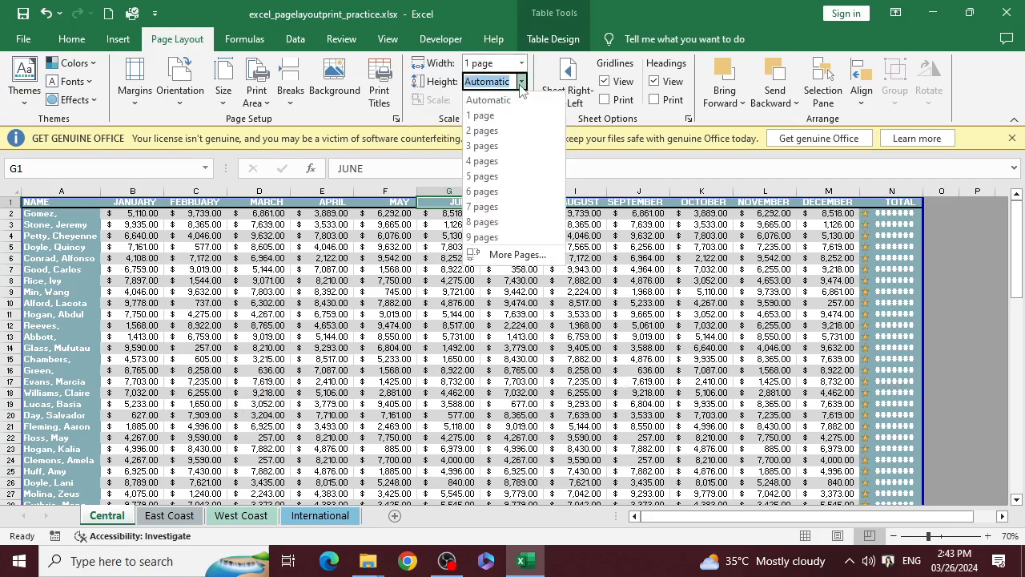
click(497, 115)
scroll(597, 328, down, 9)
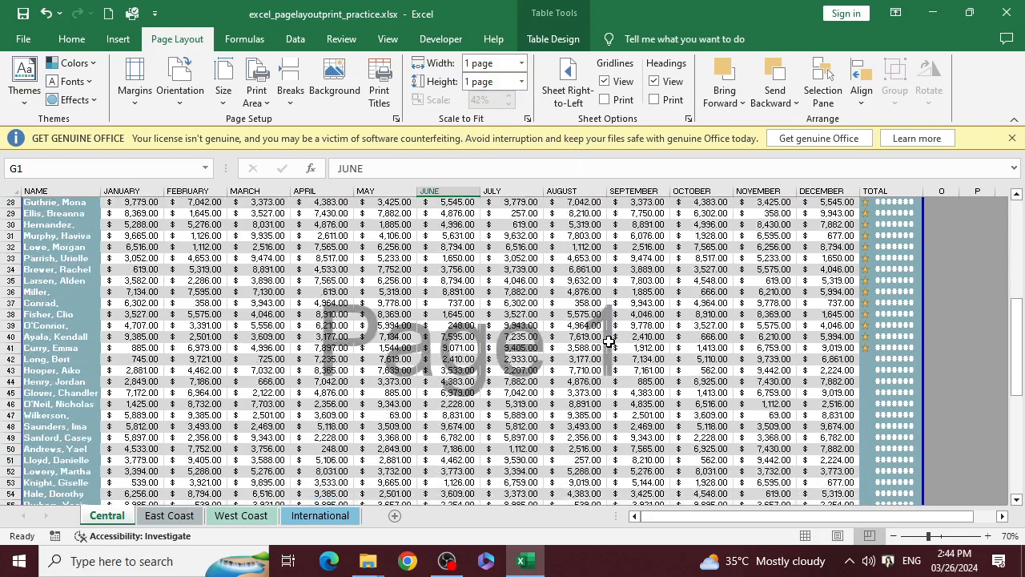
scroll(609, 341, down, 6)
scroll(614, 359, up, 7)
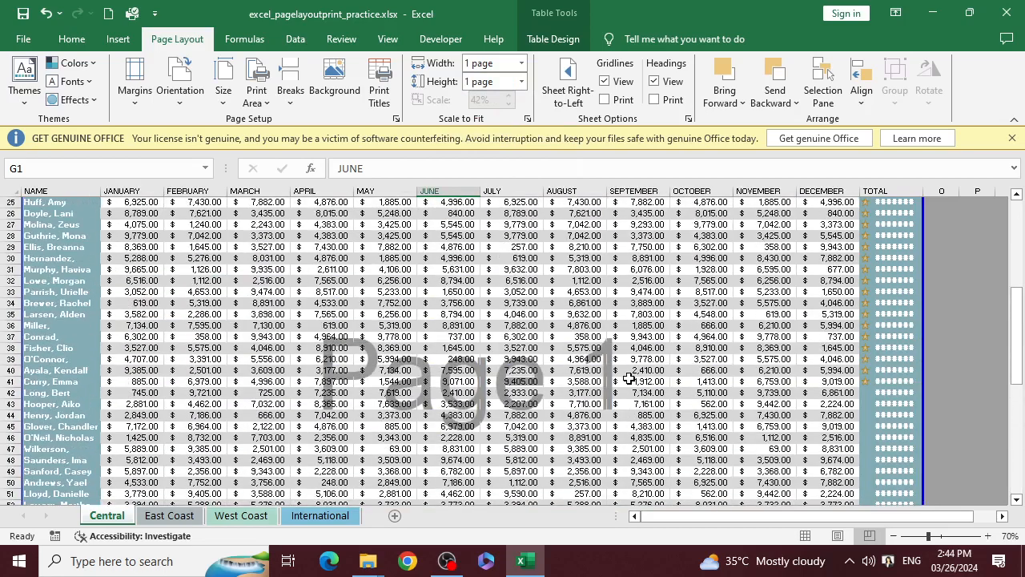
scroll(630, 378, up, 8)
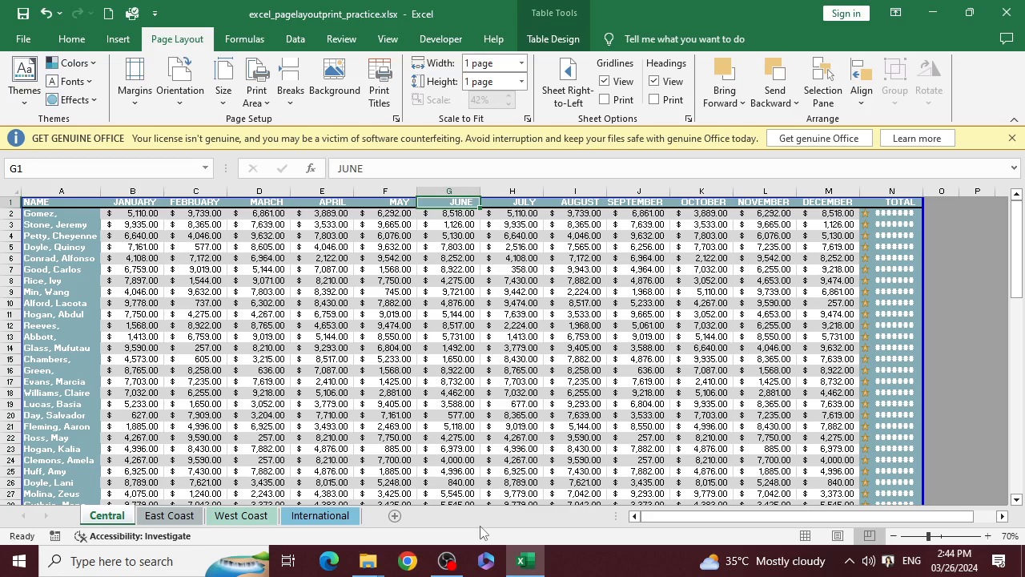
scroll(671, 386, down, 12)
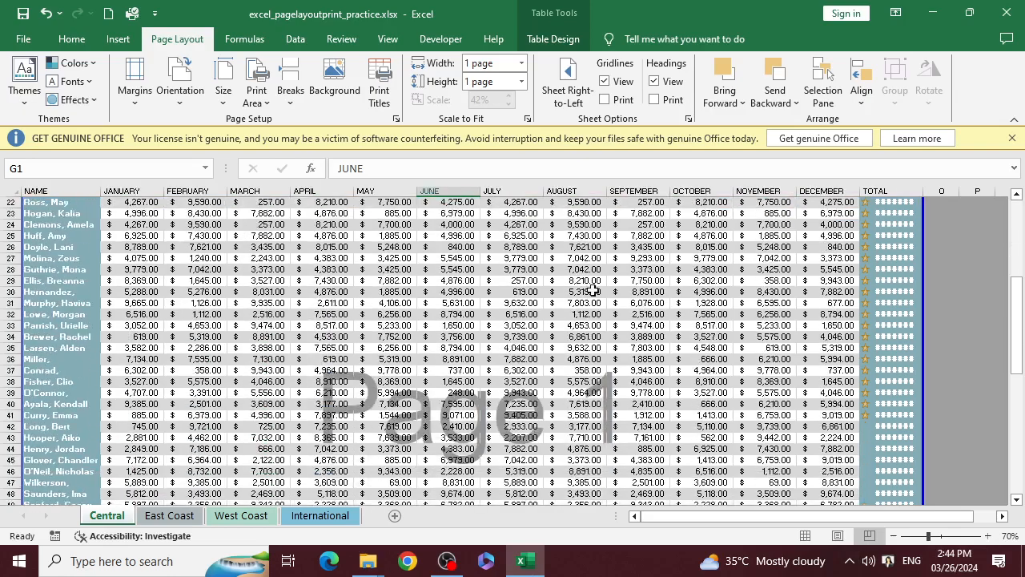
scroll(671, 387, down, 3)
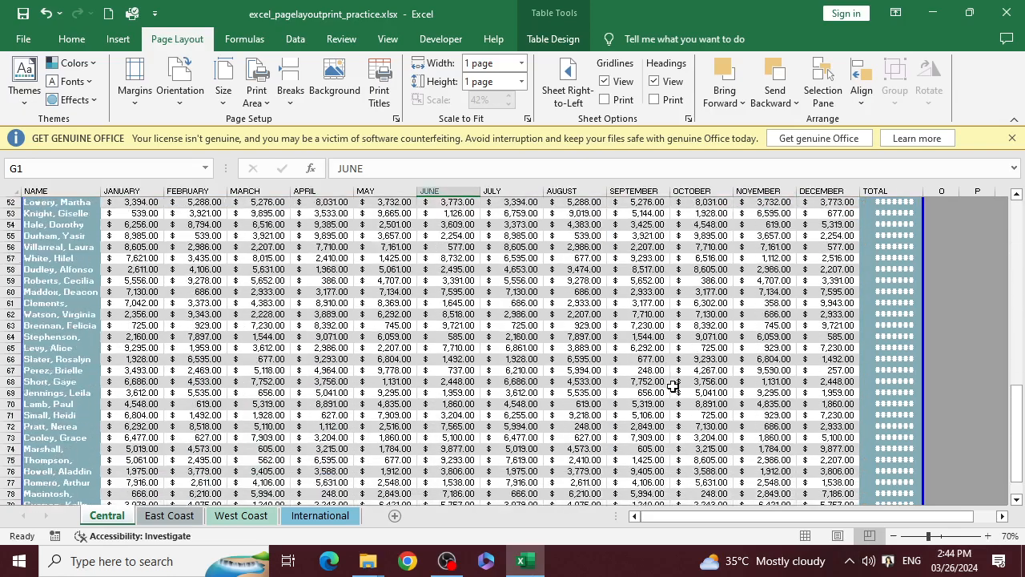
scroll(673, 387, up, 15)
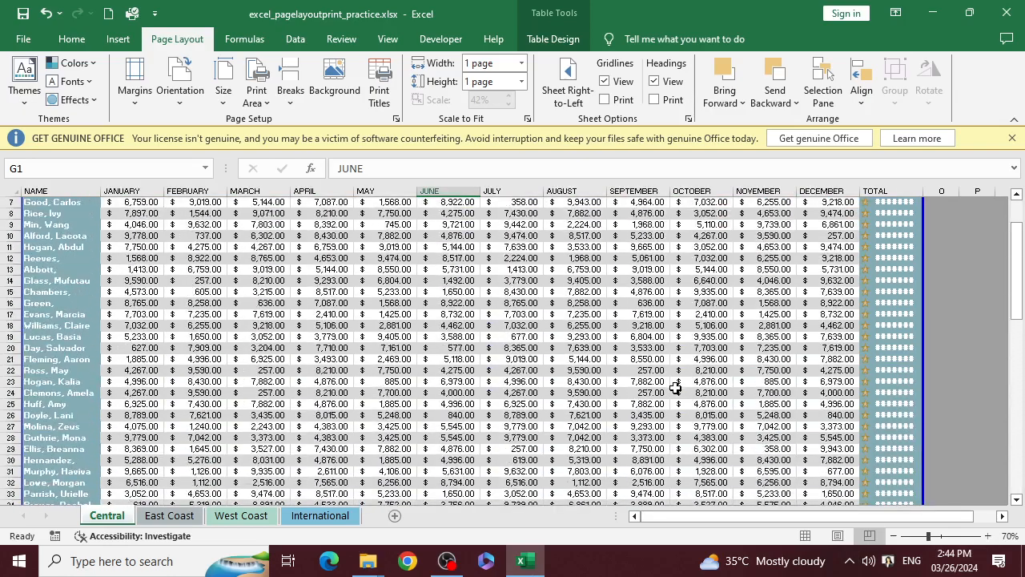
Step: Change the print width of the Central sheet to 2 pages and check the table for page breaks
click(521, 64)
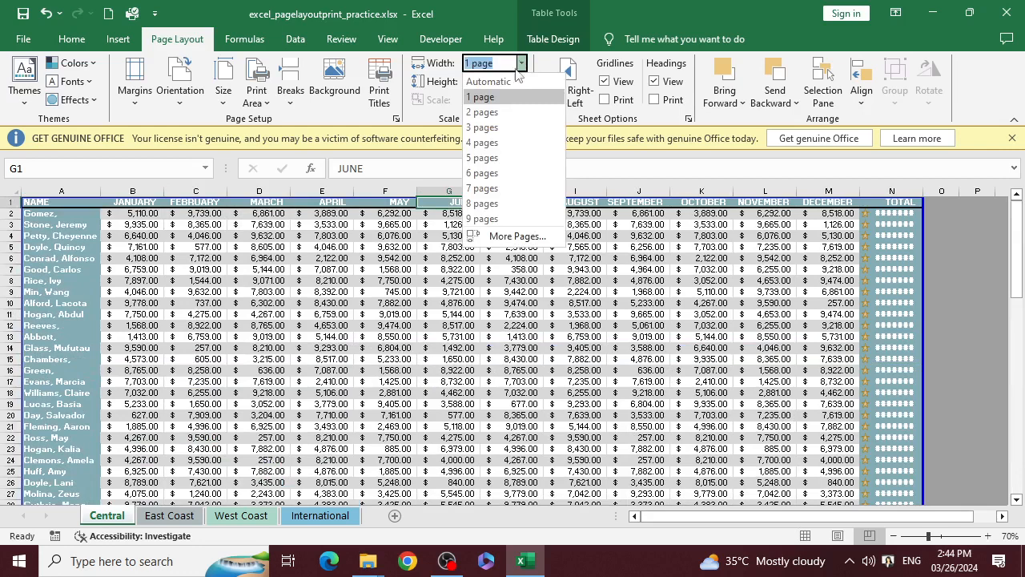
click(495, 117)
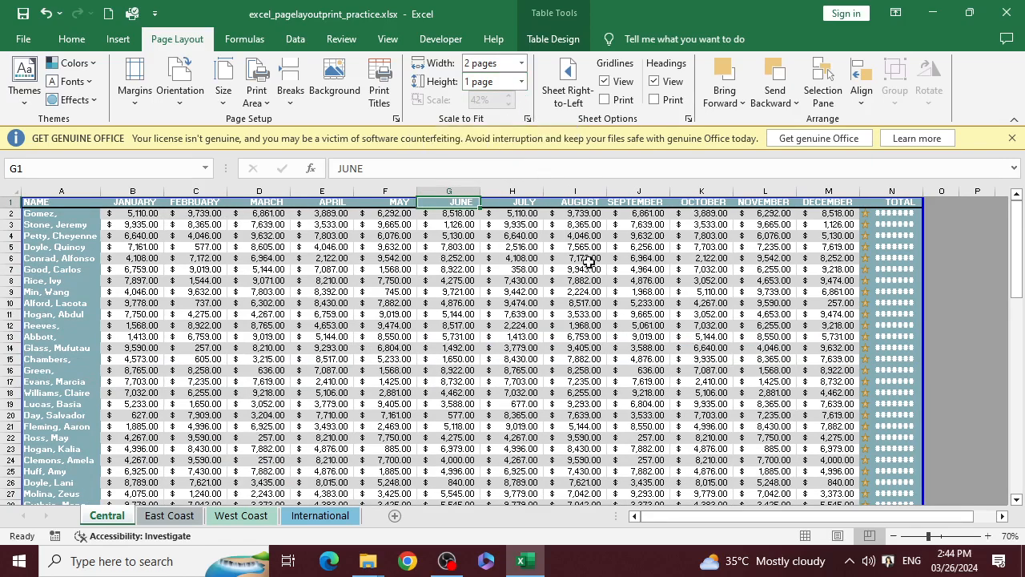
scroll(632, 312, down, 20)
scroll(635, 317, up, 20)
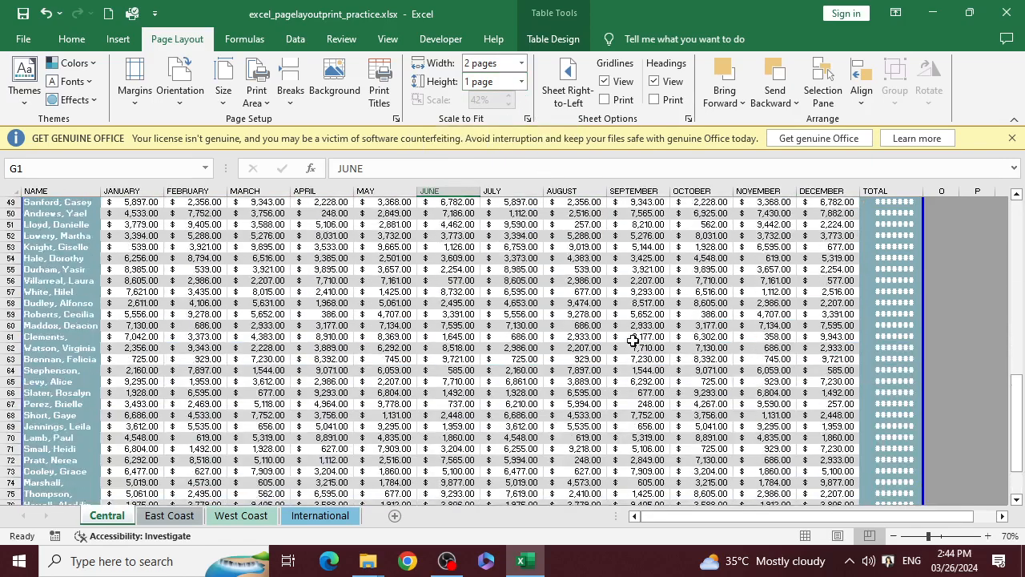
scroll(633, 341, down, 5)
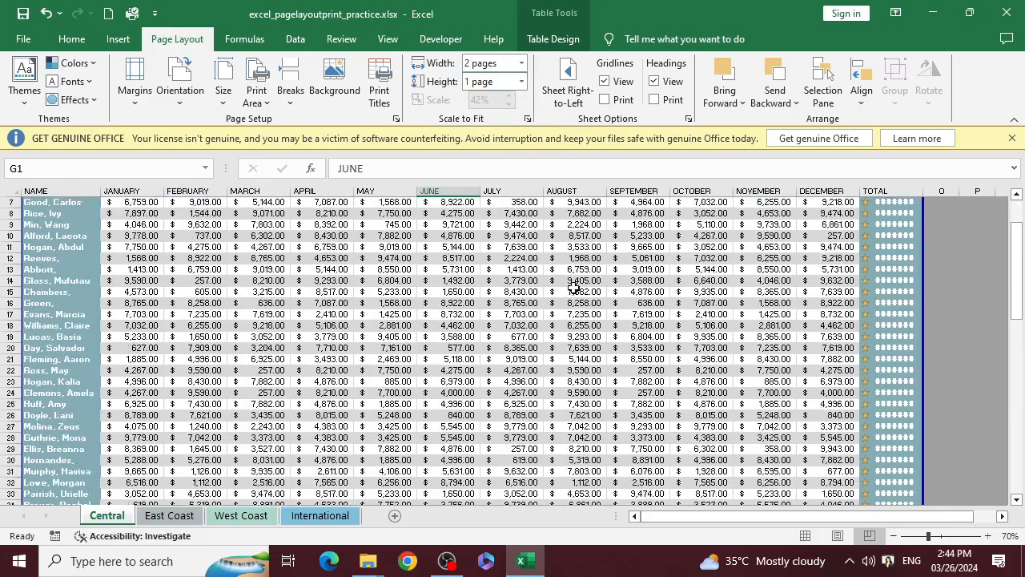
scroll(611, 407, up, 5)
scroll(610, 407, down, 20)
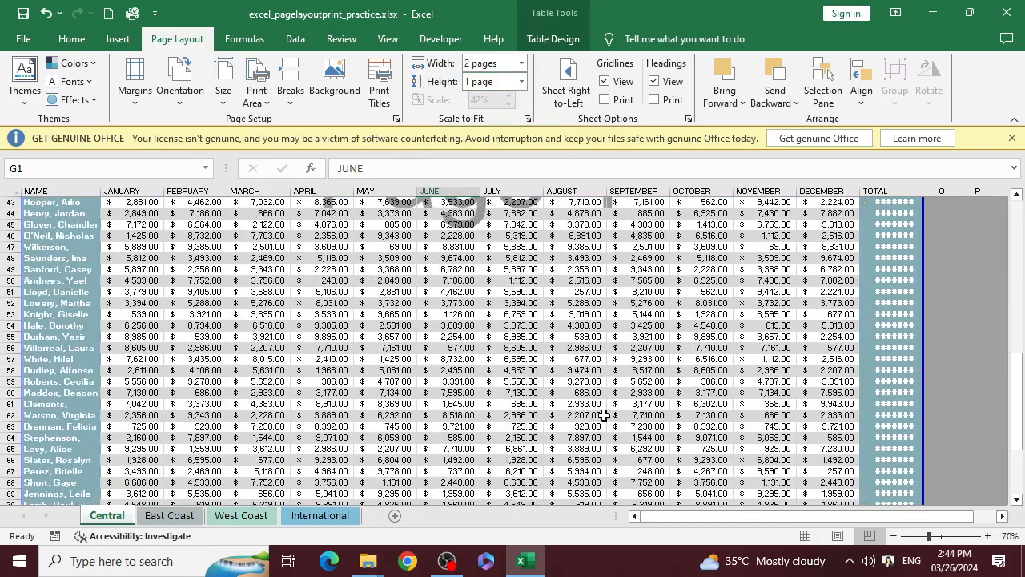
Step: Set the print height of the Central sheet to 2 pages and check the page breaks down the table
click(297, 343)
scroll(461, 358, up, 15)
scroll(461, 359, up, 5)
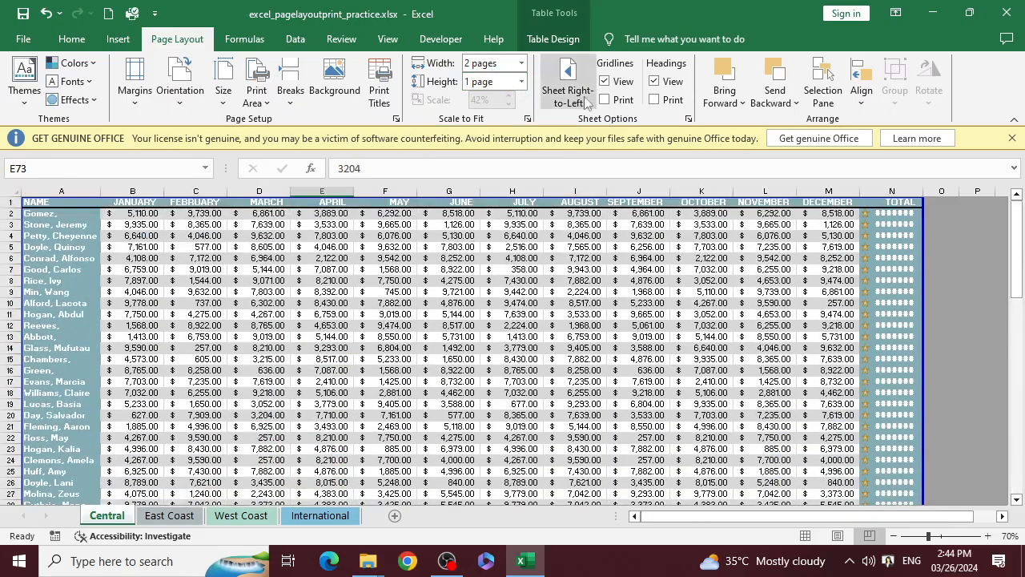
click(522, 82)
click(484, 132)
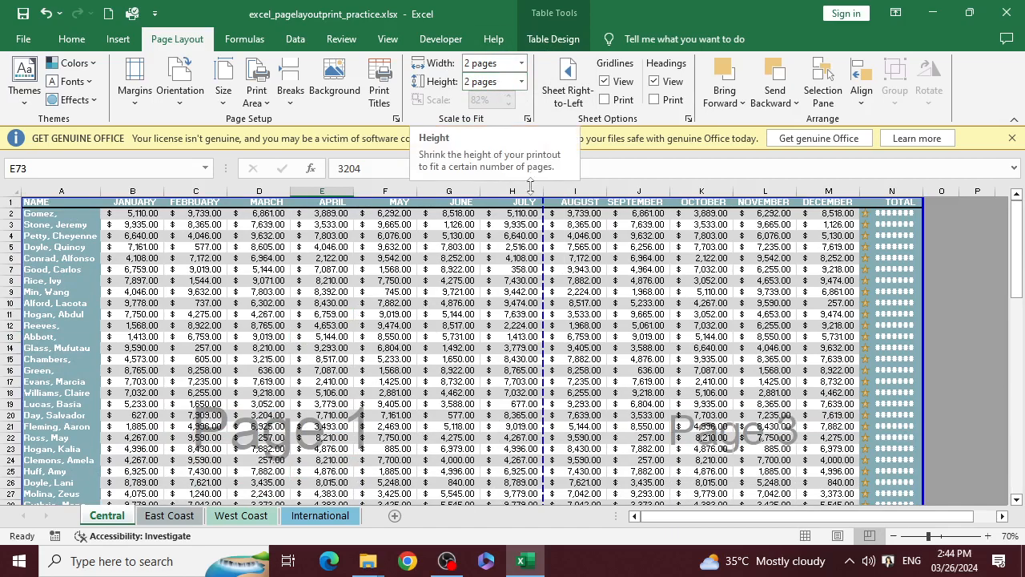
scroll(721, 403, down, 13)
scroll(723, 402, down, 4)
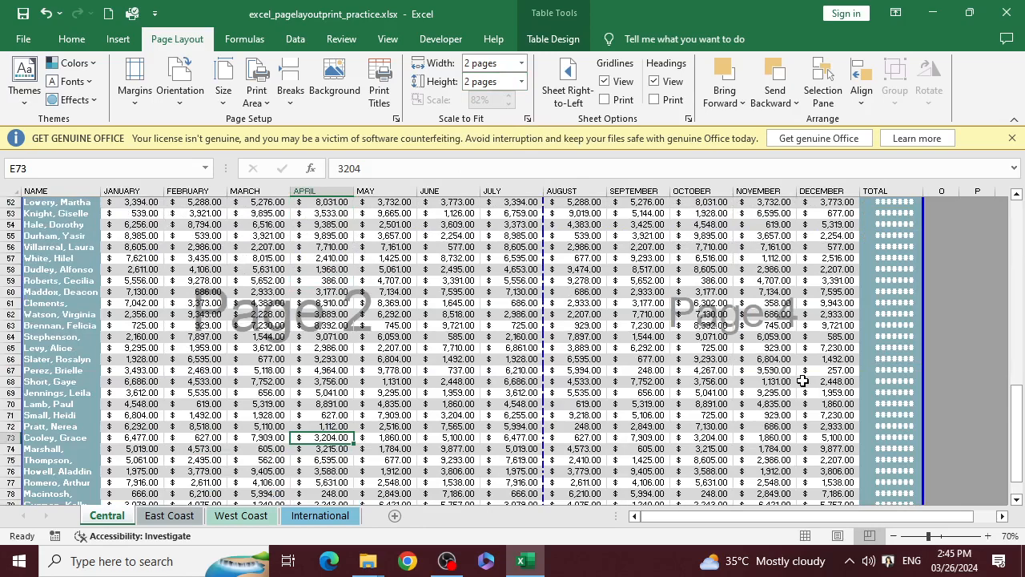
scroll(789, 384, up, 17)
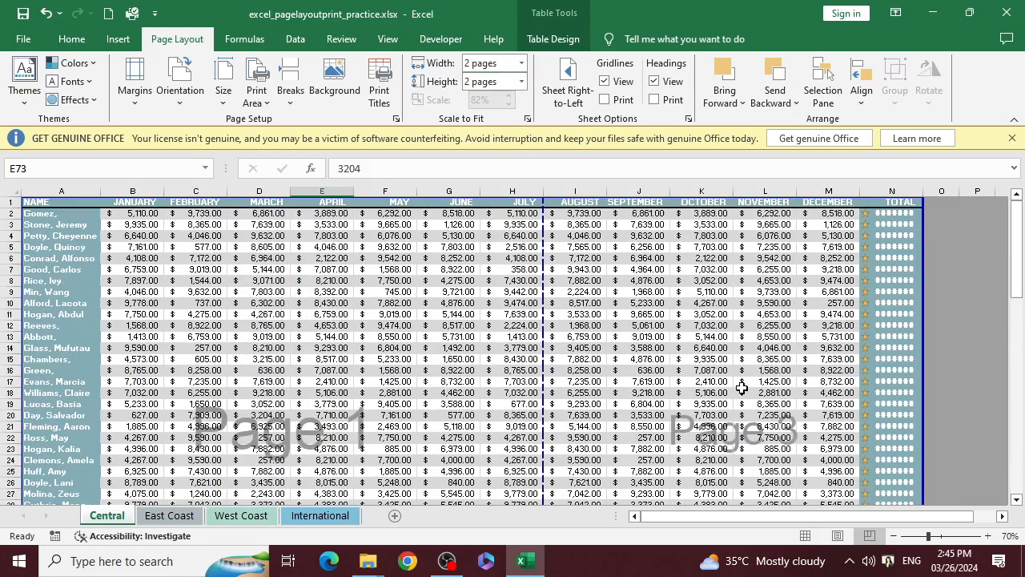
Step: Set the Central sheet's print width to 3 pages and its print height to 3 pages
click(522, 63)
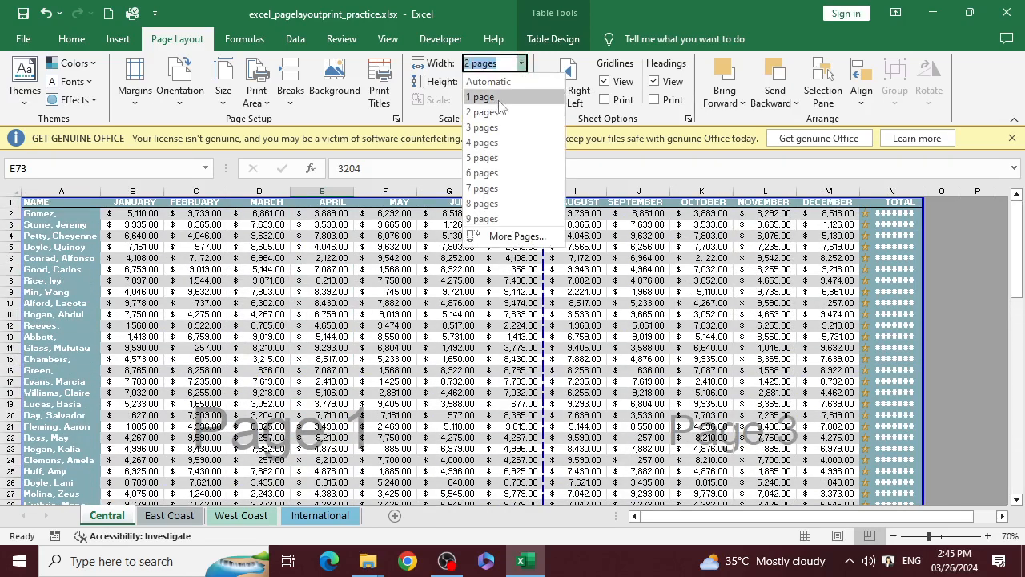
click(483, 127)
click(521, 81)
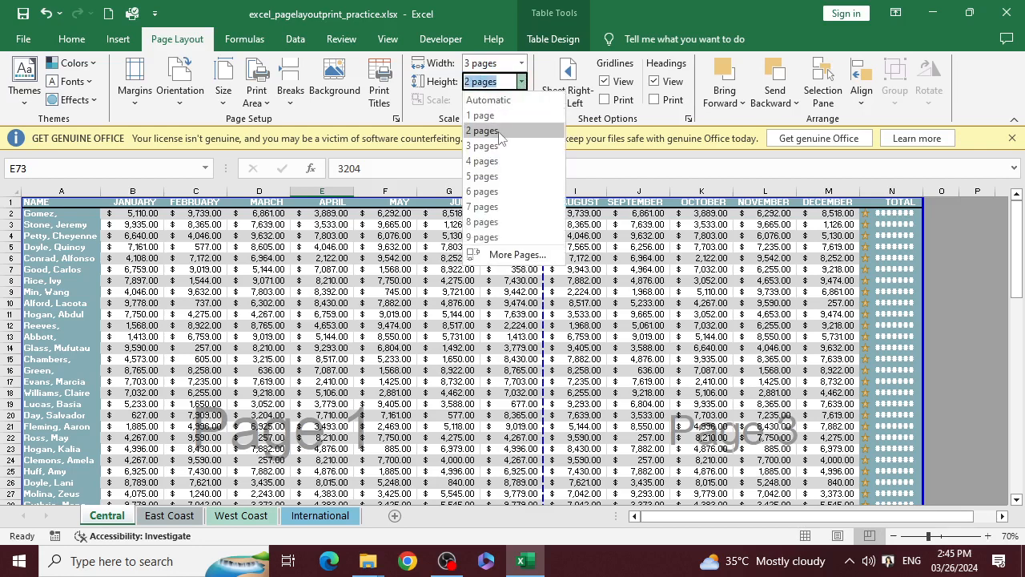
click(498, 147)
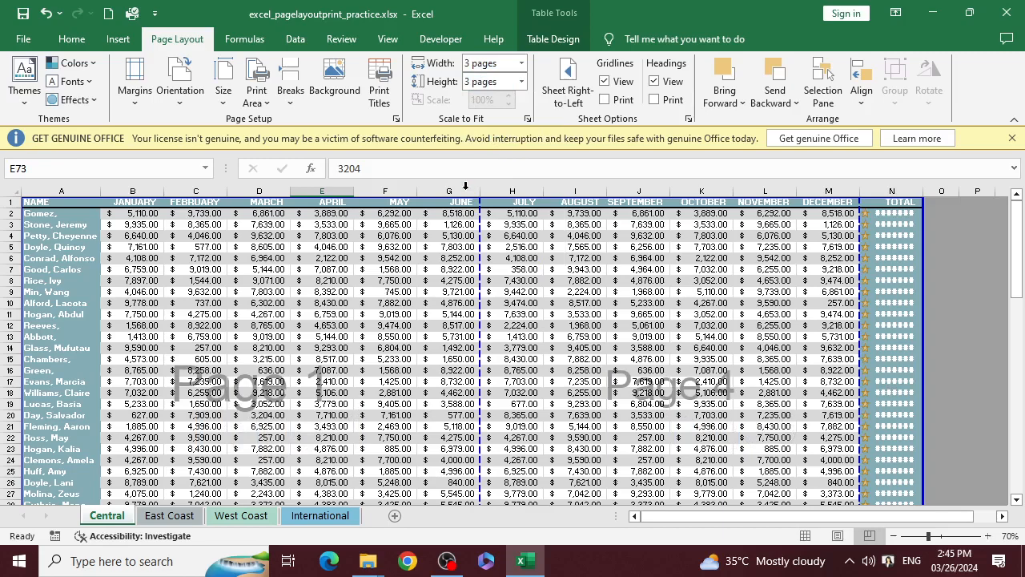
Step: Examine the vertical and horizontal page breaks and page numbering across the whole Central table
scroll(507, 203, down, 20)
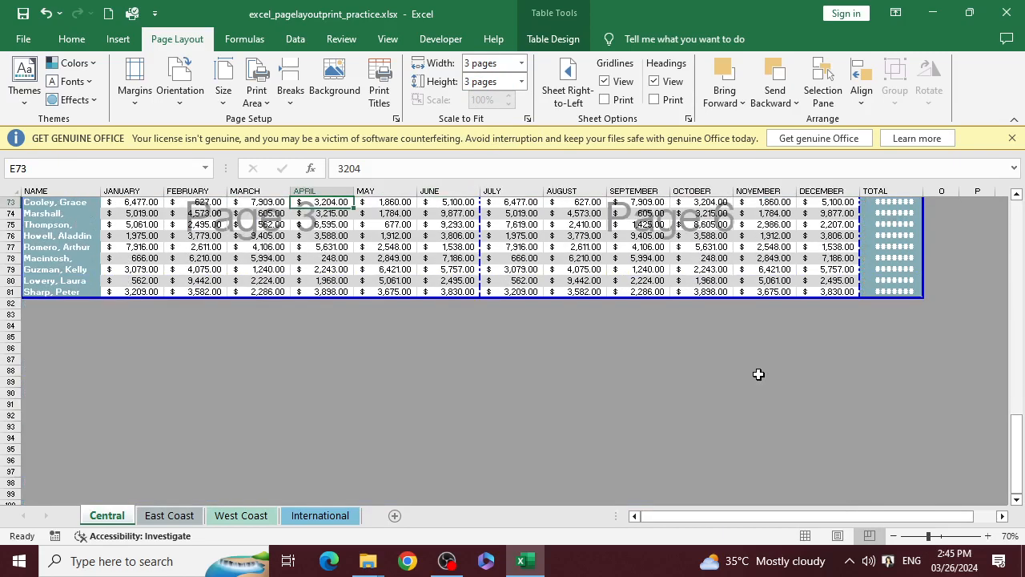
scroll(758, 374, up, 20)
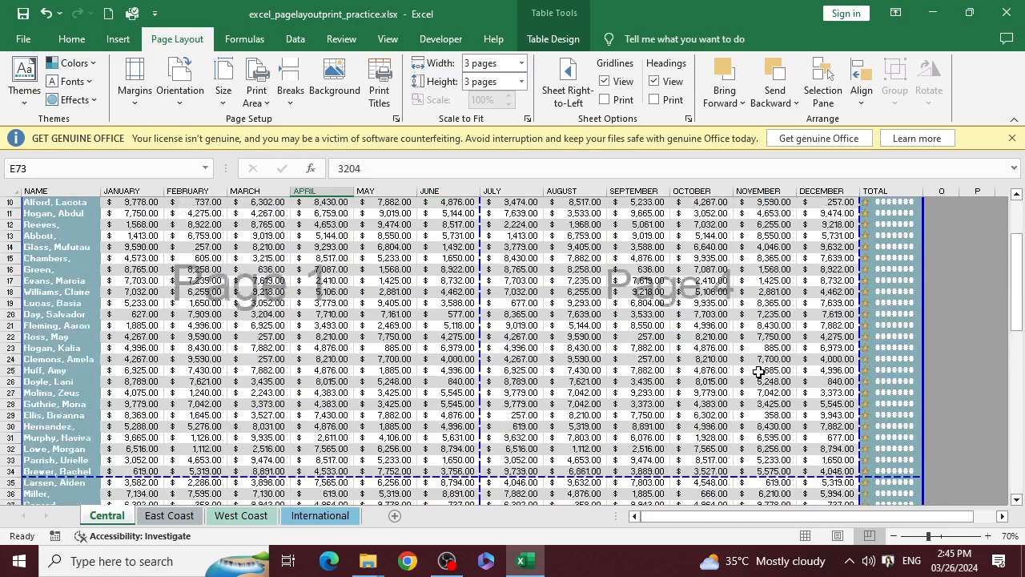
scroll(759, 371, up, 3)
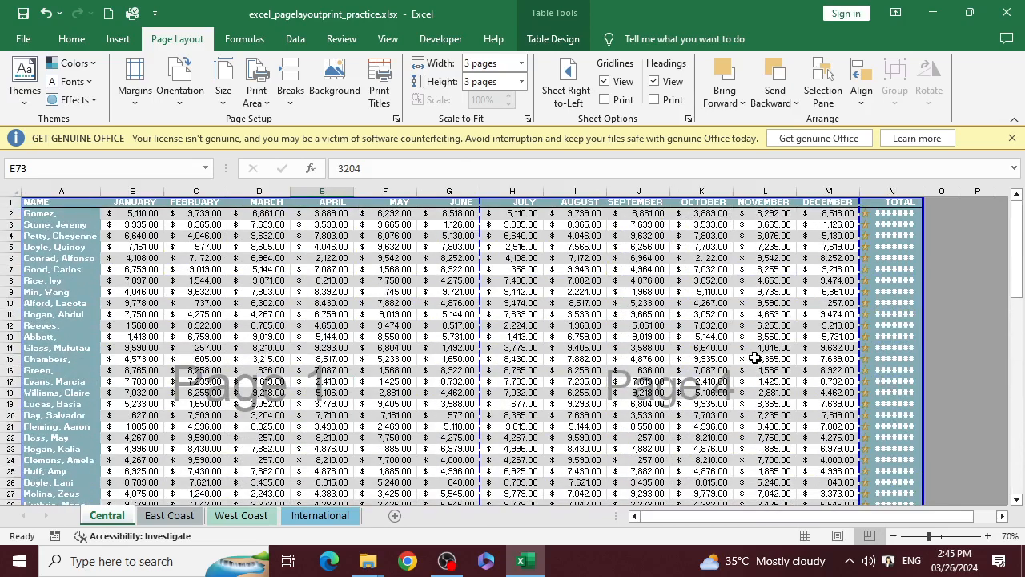
scroll(754, 358, down, 6)
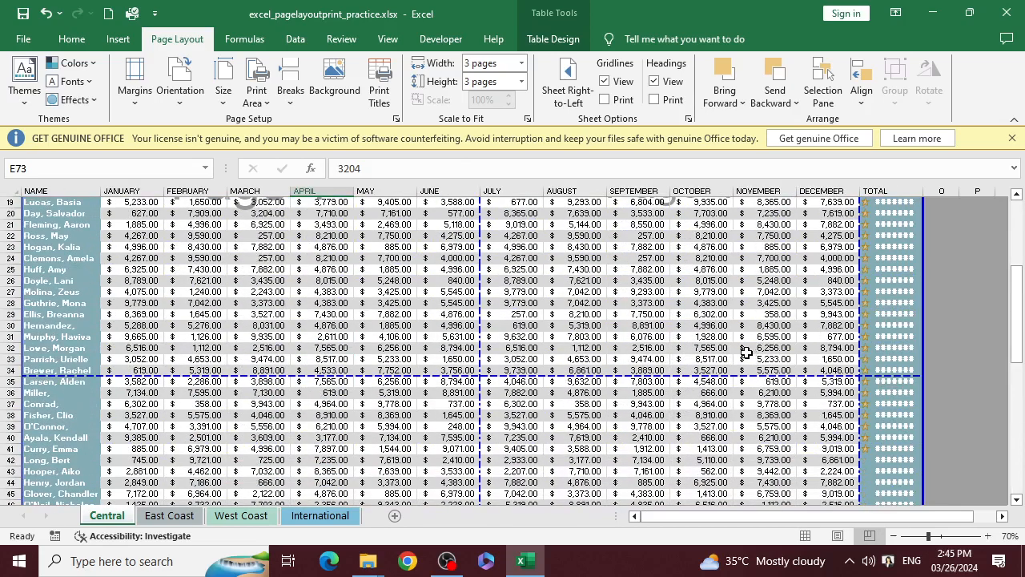
scroll(746, 353, down, 14)
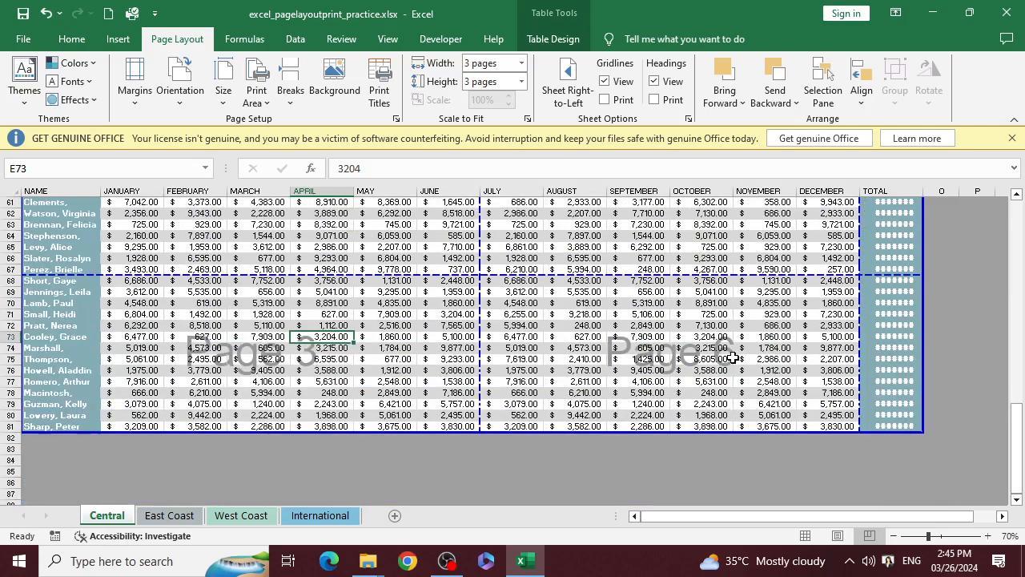
scroll(733, 358, up, 3)
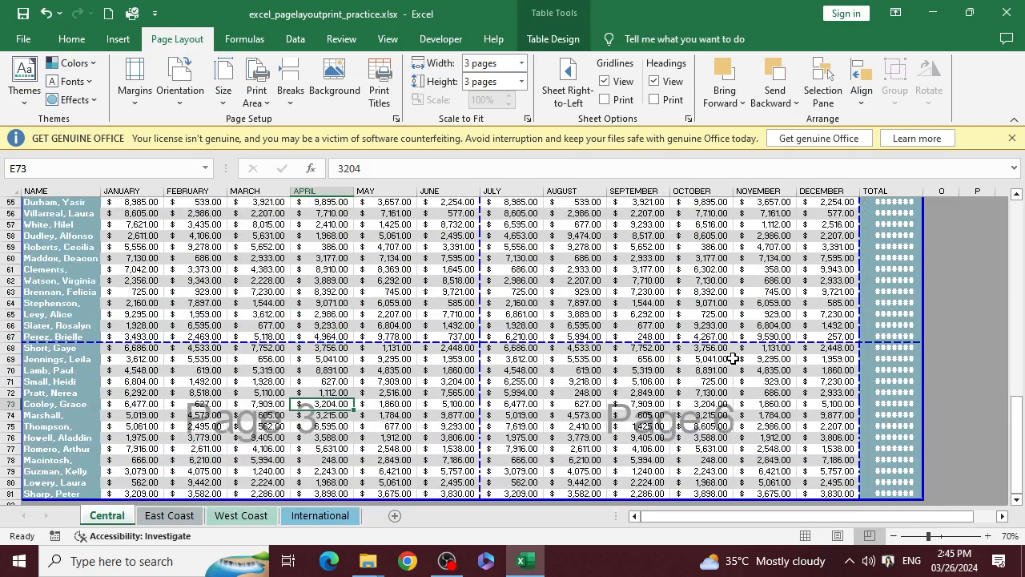
scroll(733, 362, down, 2)
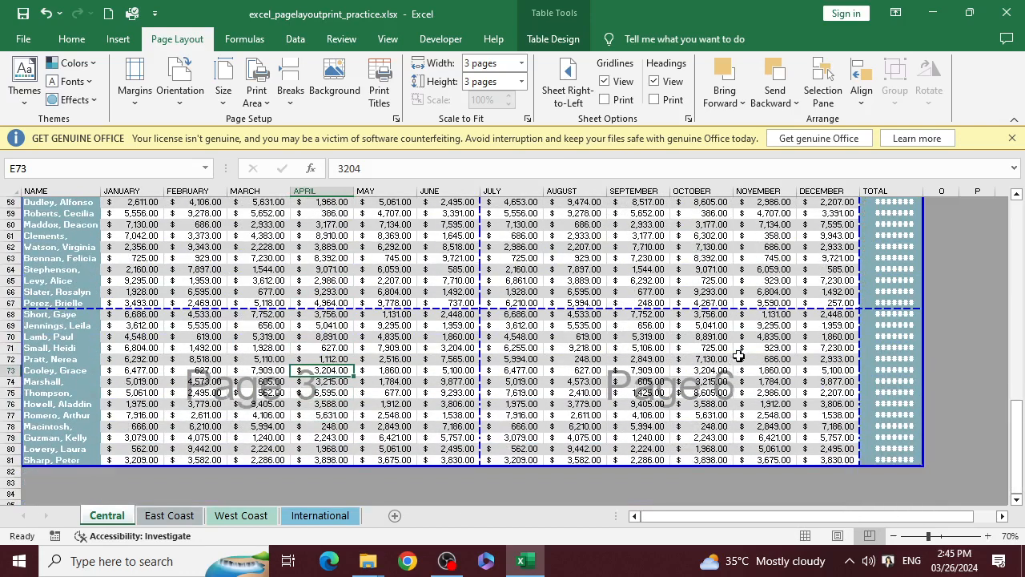
scroll(738, 352, up, 1)
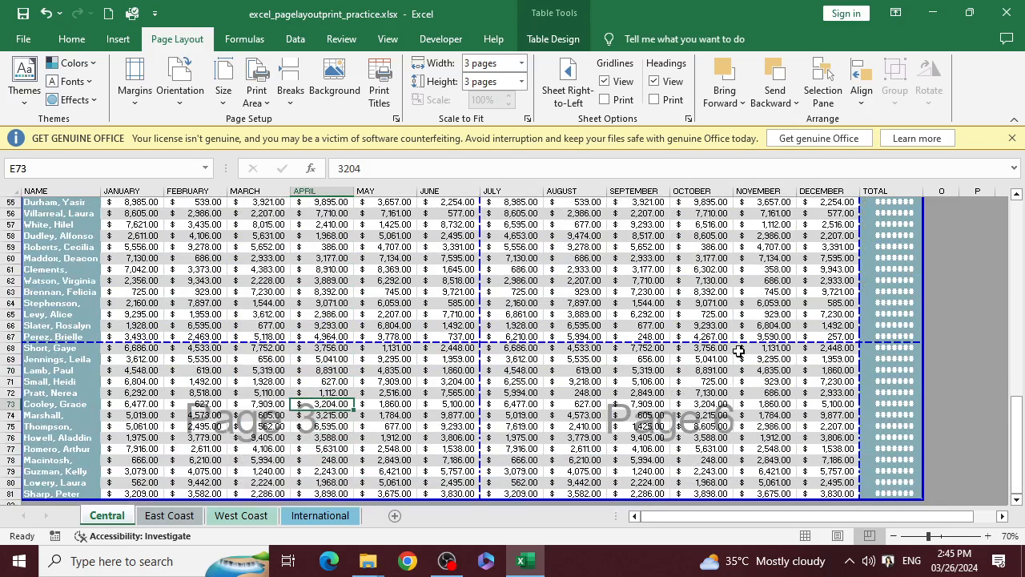
scroll(738, 380, down, 2)
scroll(738, 384, up, 2)
scroll(737, 374, down, 2)
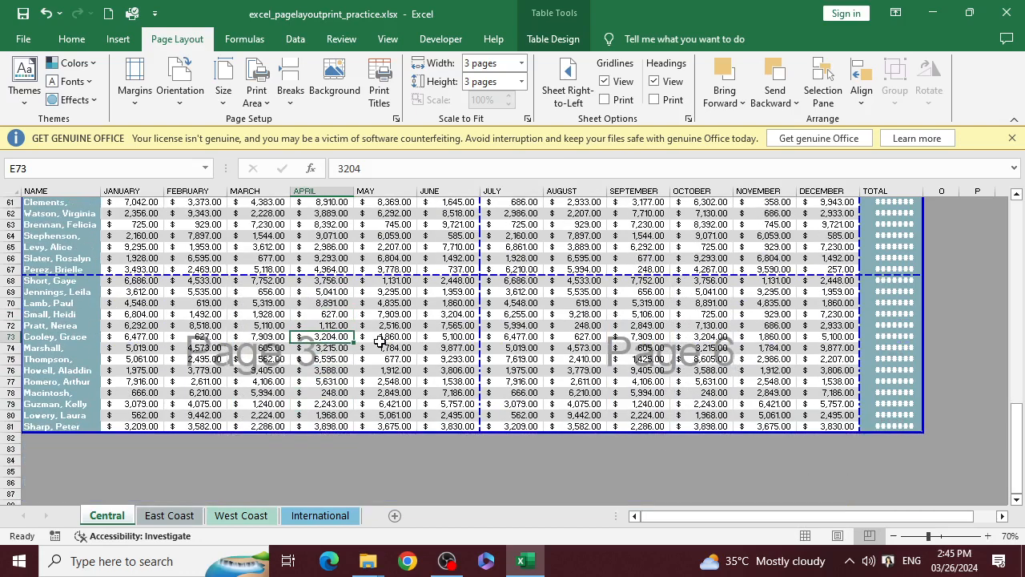
scroll(380, 337, up, 20)
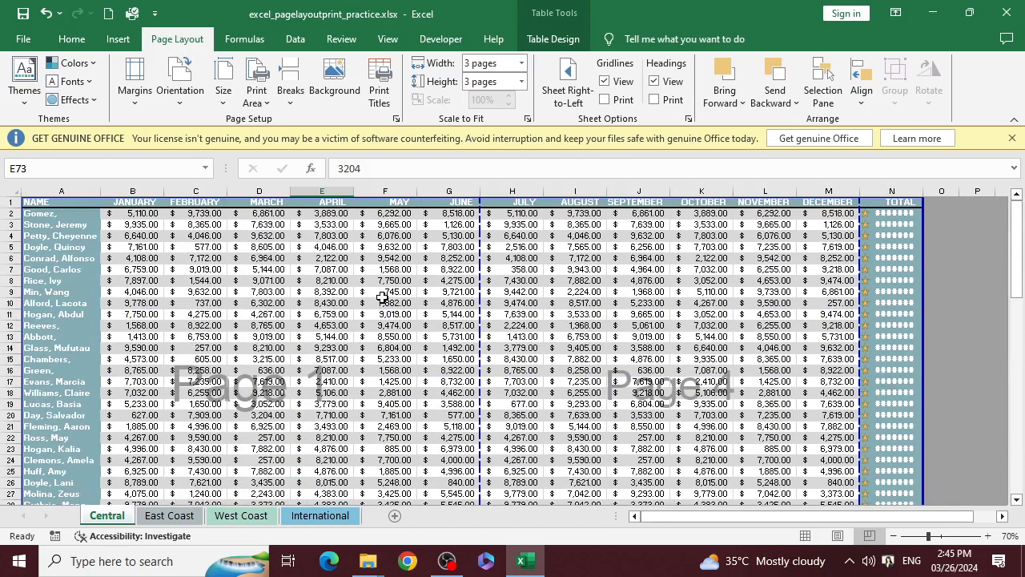
scroll(384, 312, down, 6)
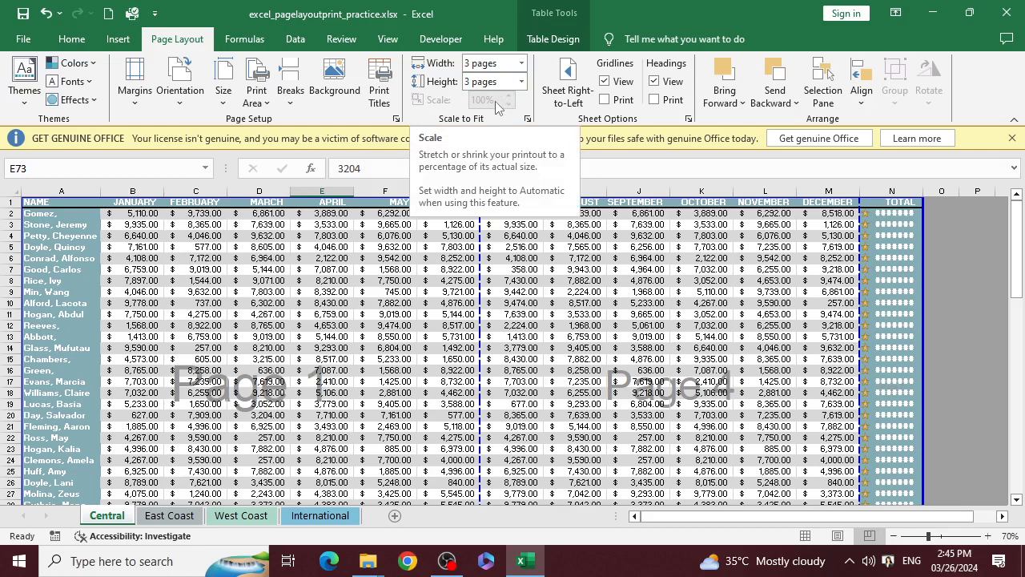
Step: Try a print width of 4 pages, and return the Central sheet to 1 page wide and 1 page tall
click(521, 63)
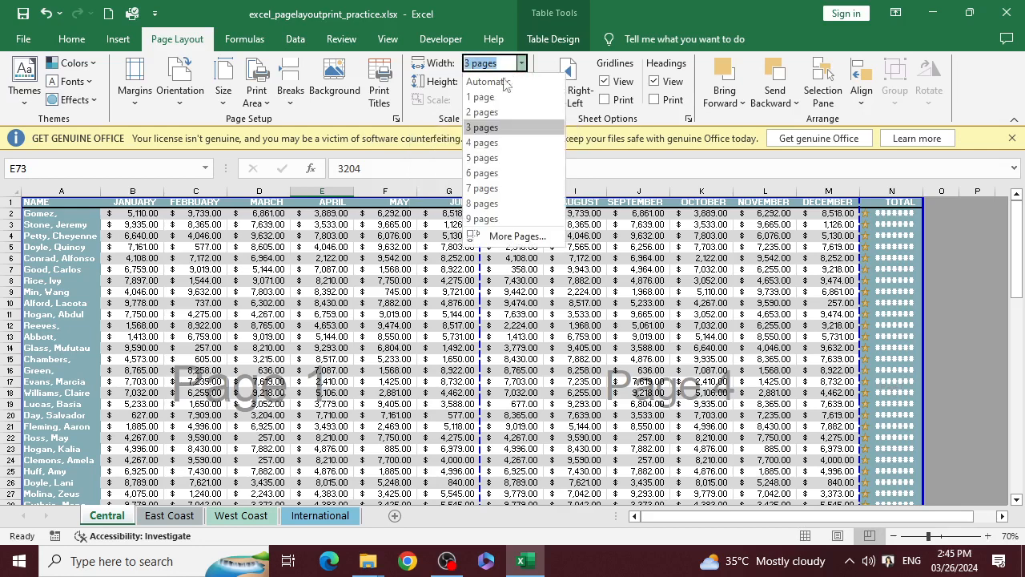
click(485, 144)
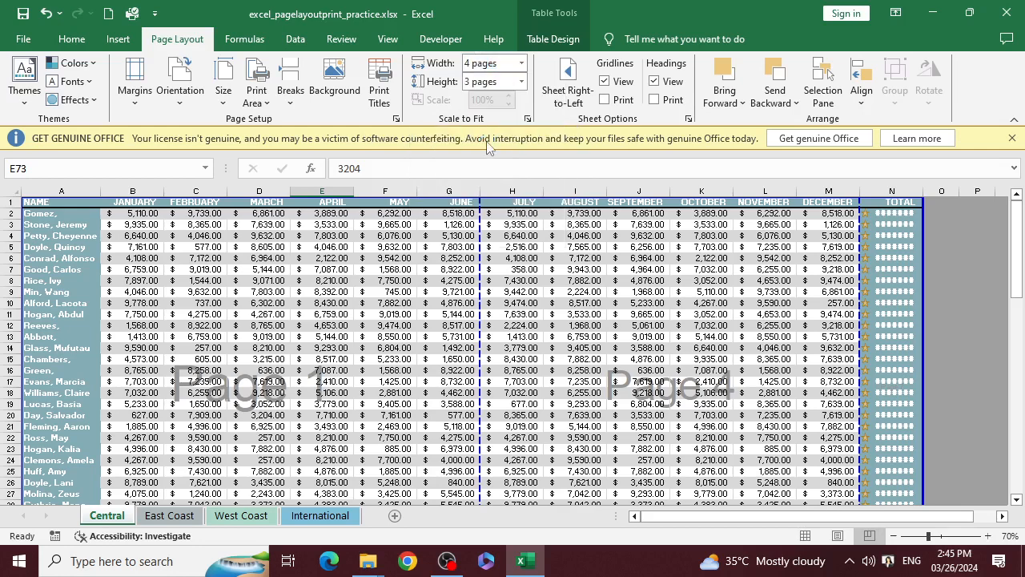
click(522, 81)
click(522, 63)
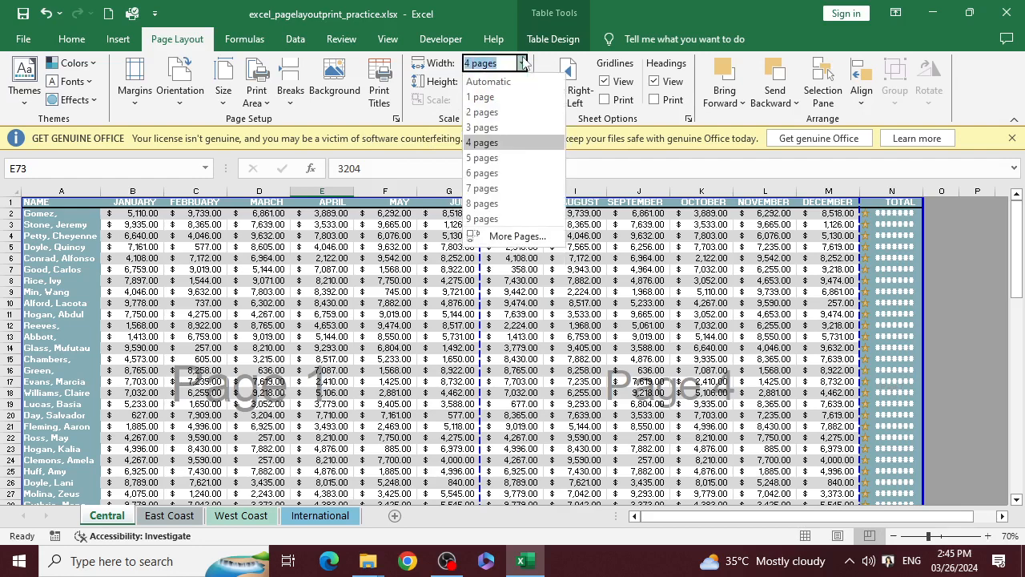
click(498, 97)
click(522, 81)
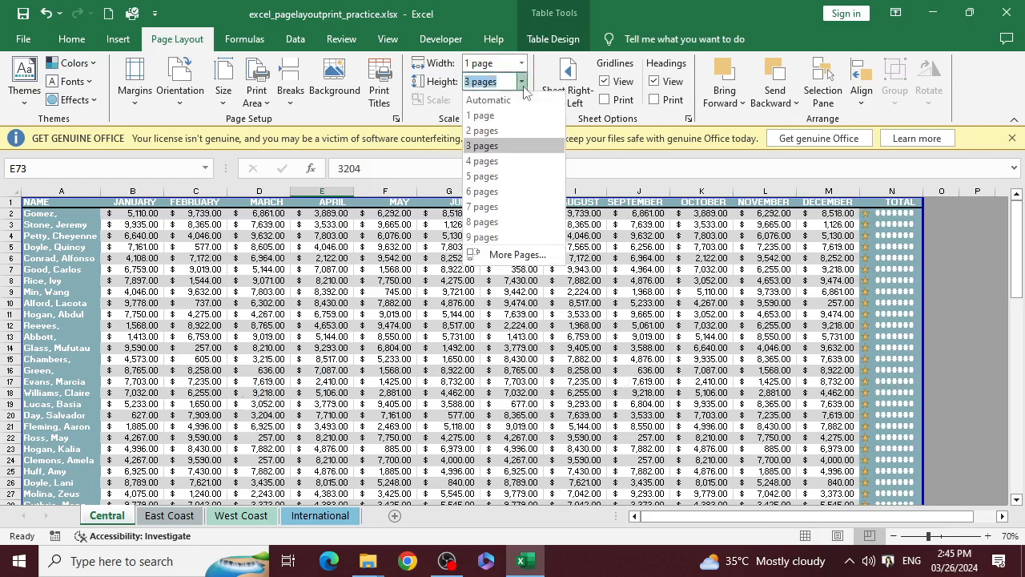
click(484, 116)
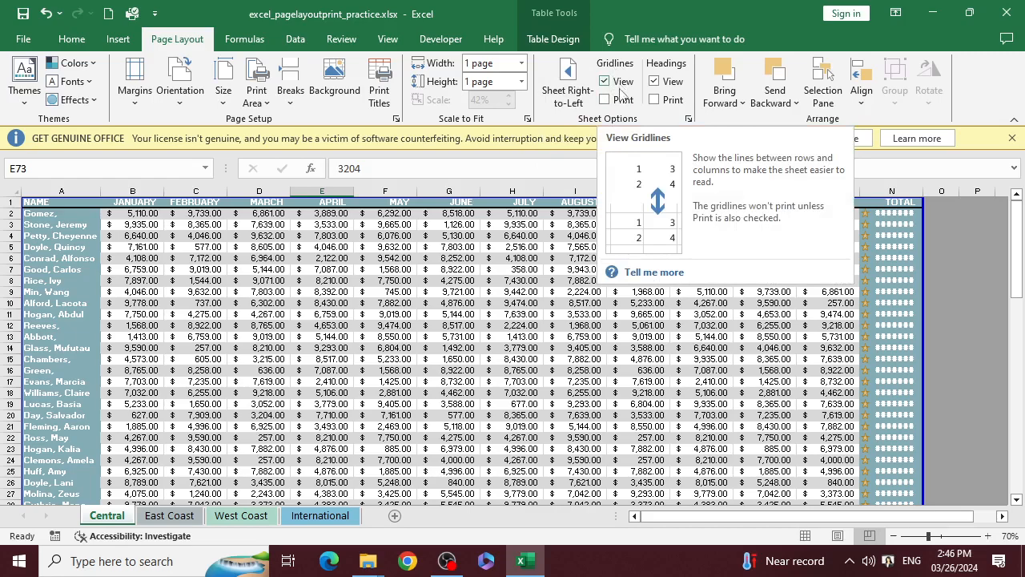
Step: Turn on gridline printing for the Central sheet and look over the table in Page Break Preview
click(617, 100)
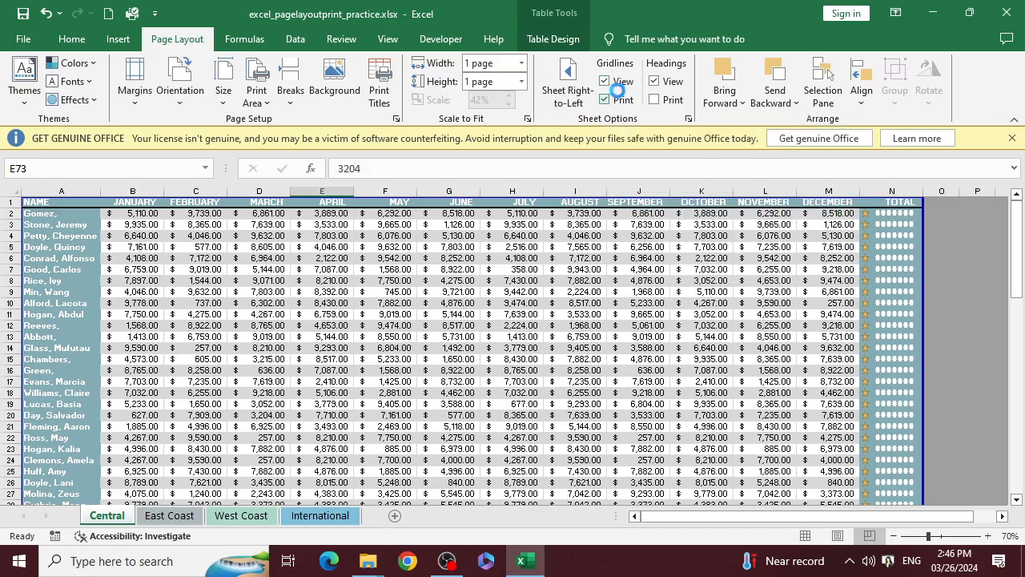
scroll(642, 380, down, 10)
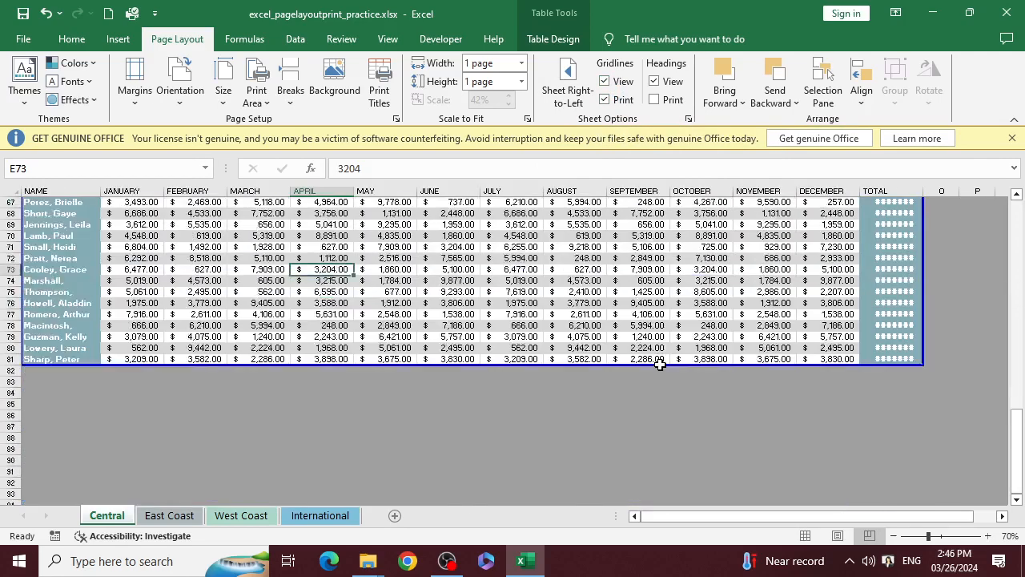
scroll(663, 356, up, 7)
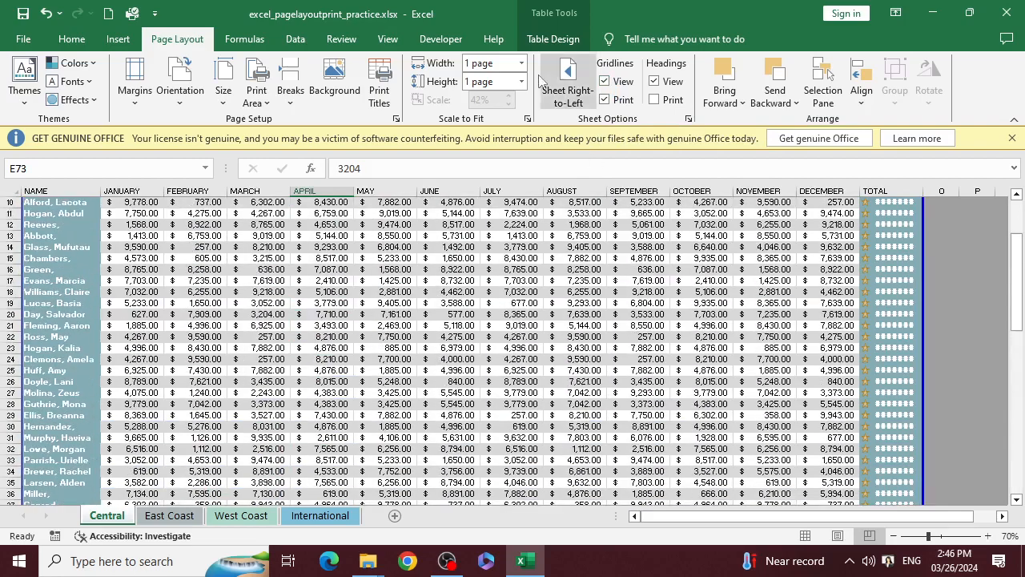
Step: Switch the Central sheet to Normal view and select empty cell F89 below the table
click(805, 535)
scroll(510, 325, down, 7)
scroll(508, 325, up, 1)
scroll(542, 380, down, 3)
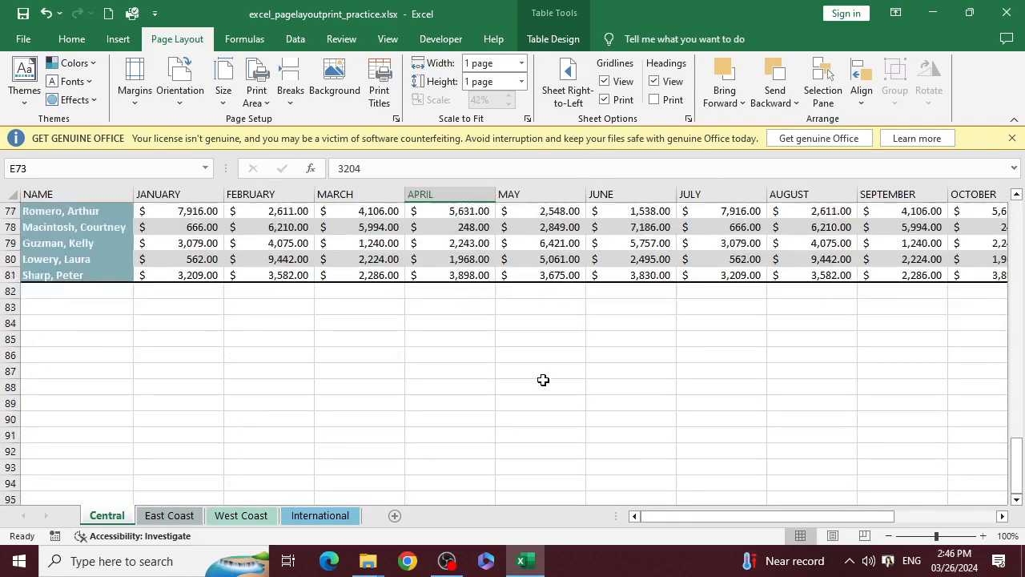
click(533, 312)
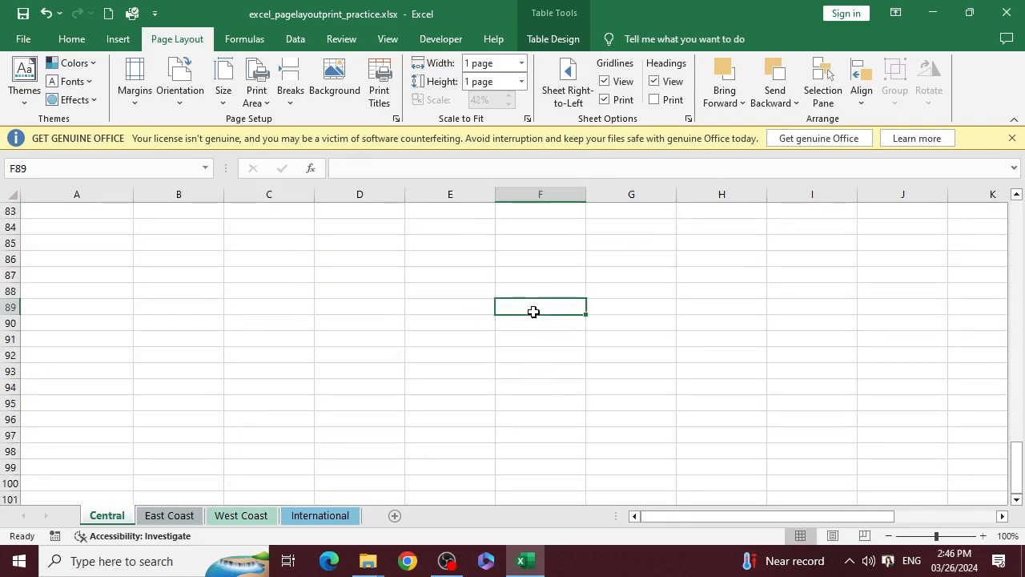
Step: Hide the on-screen gridlines, show them again, and inspect the empty cells below the table
click(616, 84)
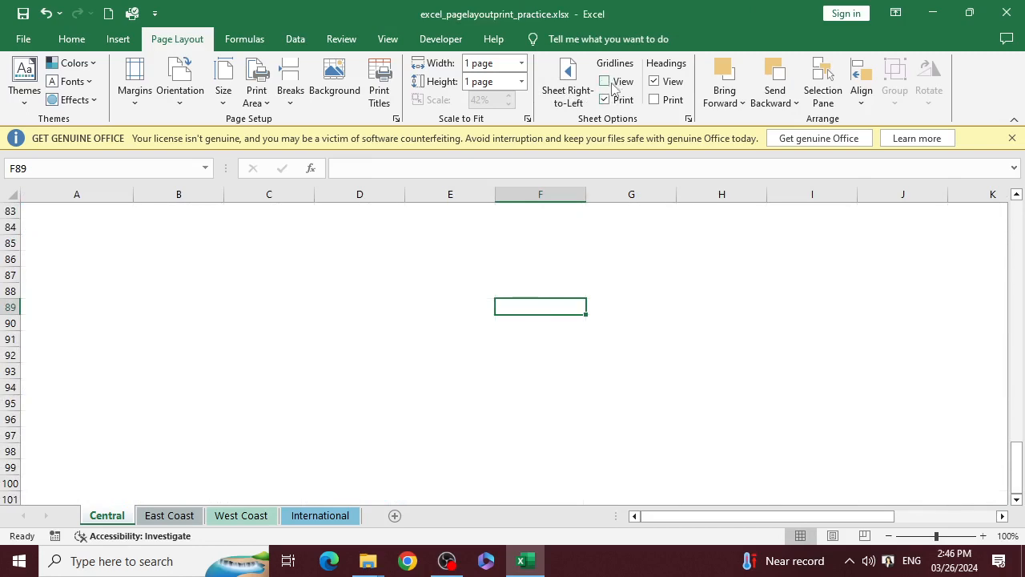
click(614, 87)
scroll(638, 412, up, 5)
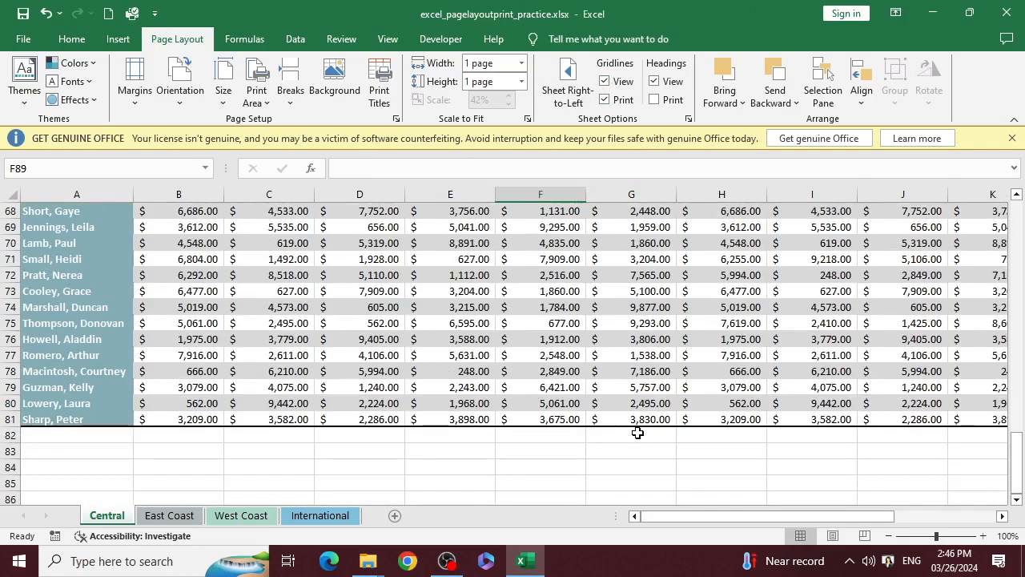
scroll(639, 431, down, 2)
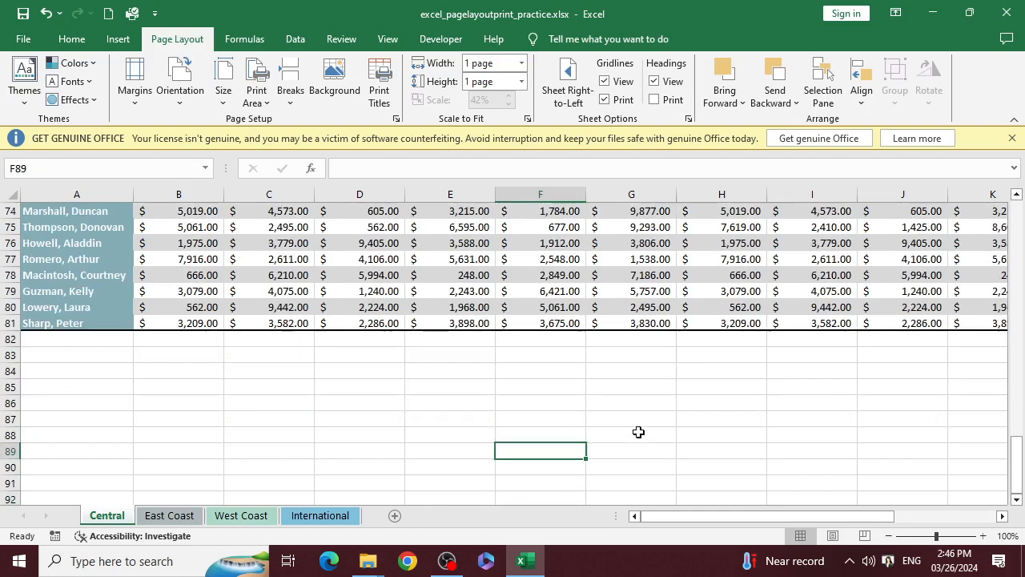
click(614, 99)
click(618, 358)
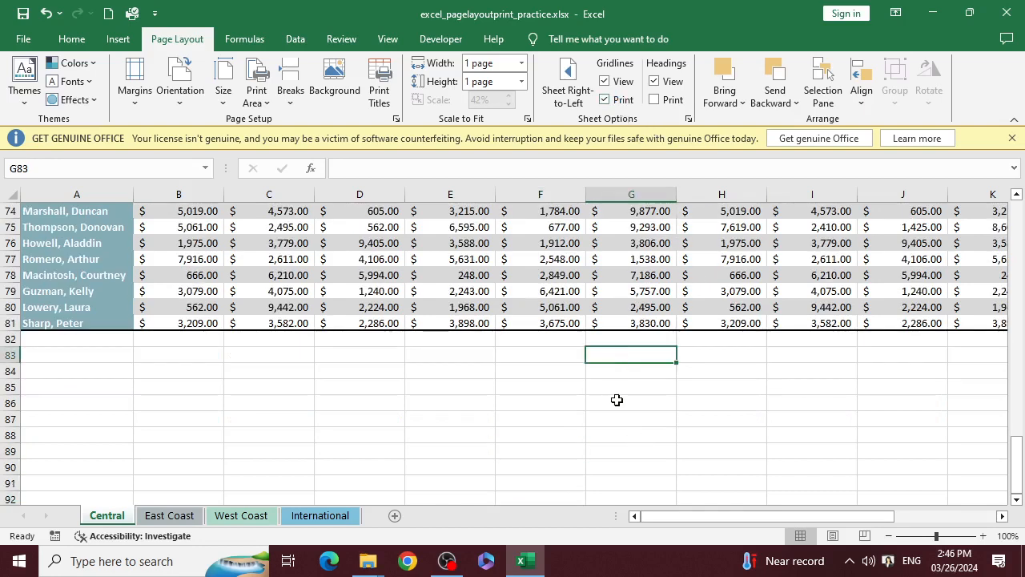
scroll(613, 385, down, 1)
scroll(606, 371, up, 2)
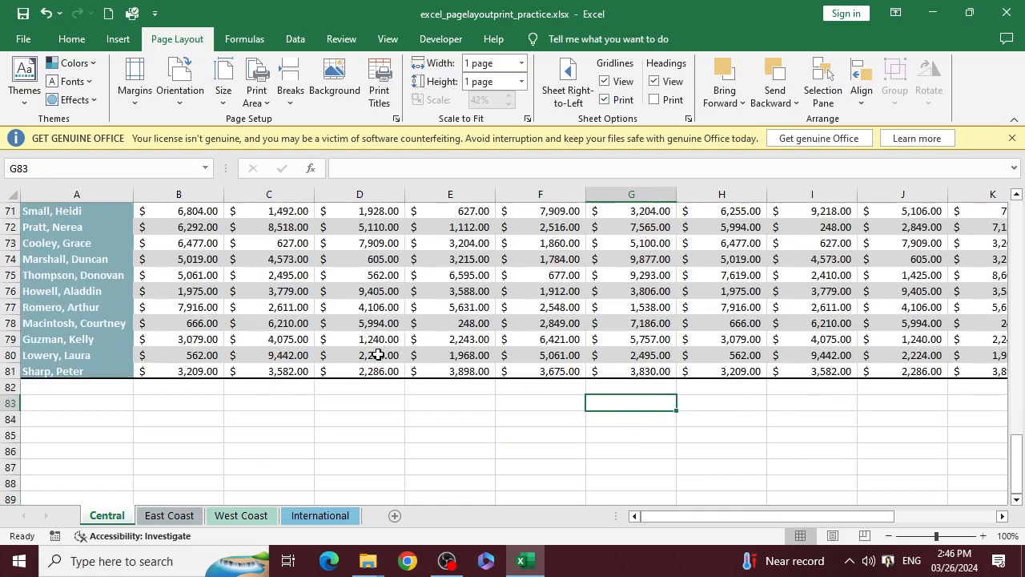
Step: Copy the March value in cell D5 of the Central sheet
click(393, 272)
key(ctrl+Up)
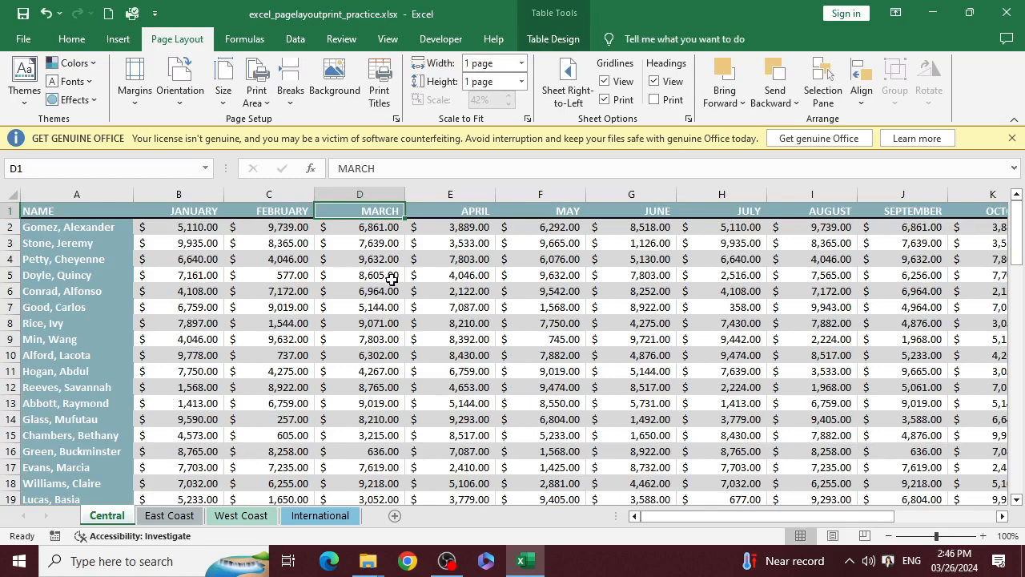
double_click(393, 276)
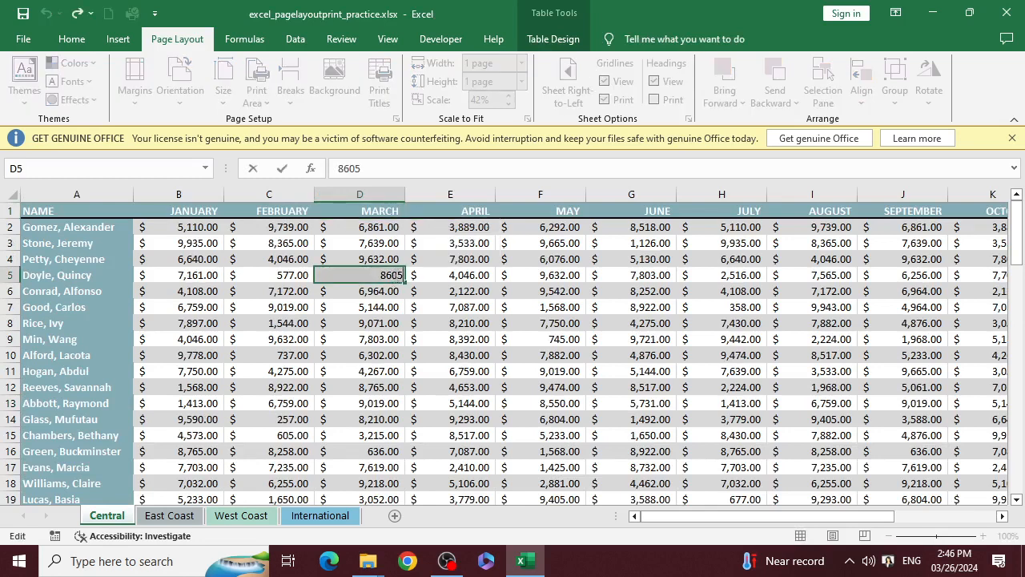
click(428, 309)
click(405, 280)
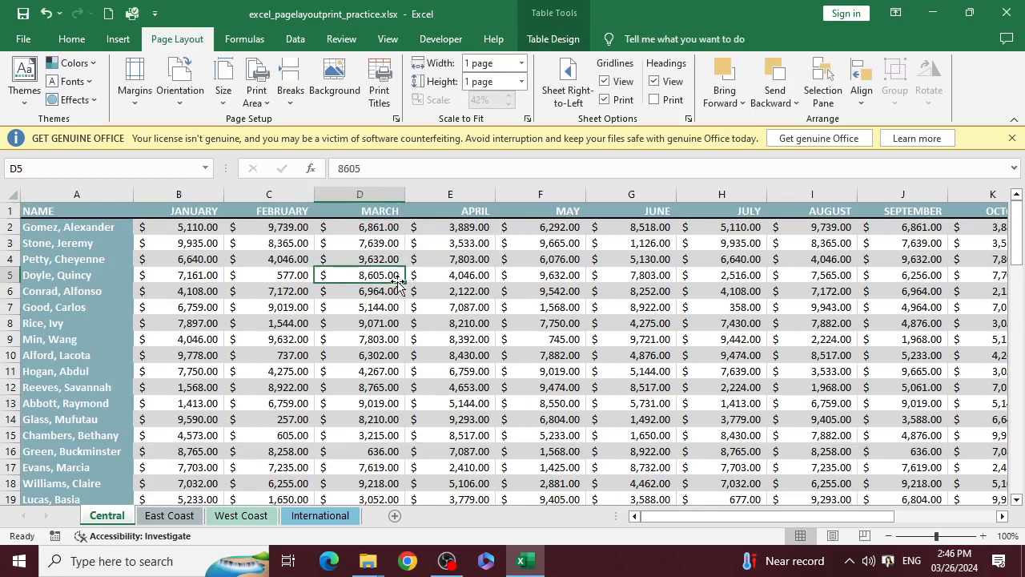
key(ctrl+c)
Step: Paste the copied value into the empty range A84:E89 below the table
scroll(479, 459, down, 20)
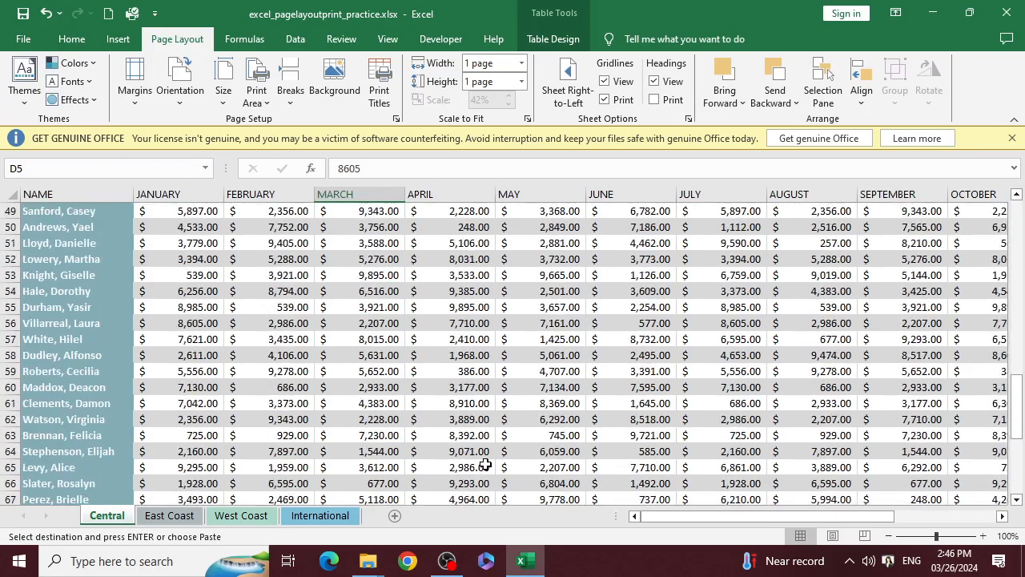
scroll(264, 238, down, 6)
scroll(206, 401, up, 7)
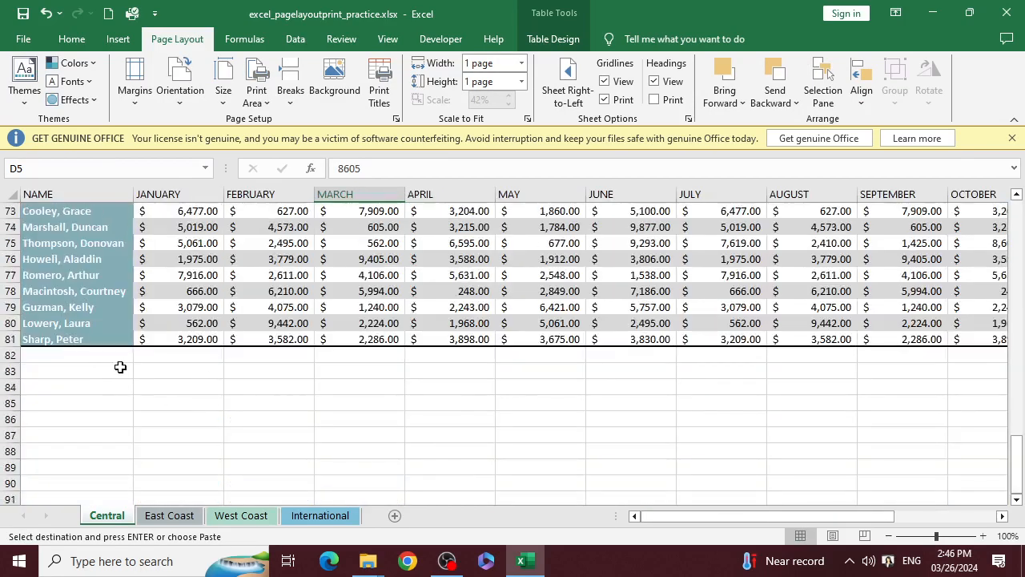
drag(69, 380, 464, 468)
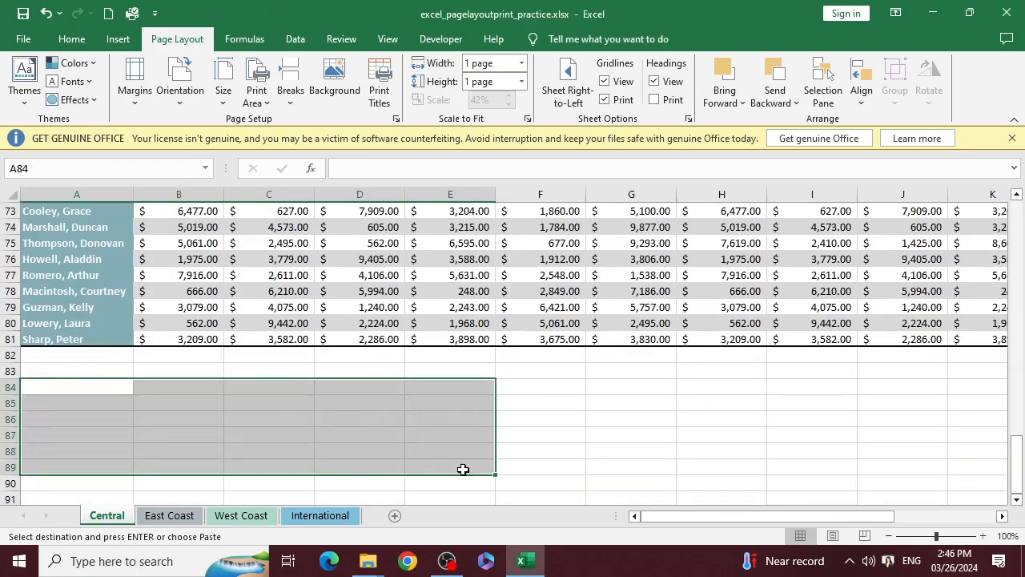
key(ctrl+v)
click(633, 449)
click(411, 435)
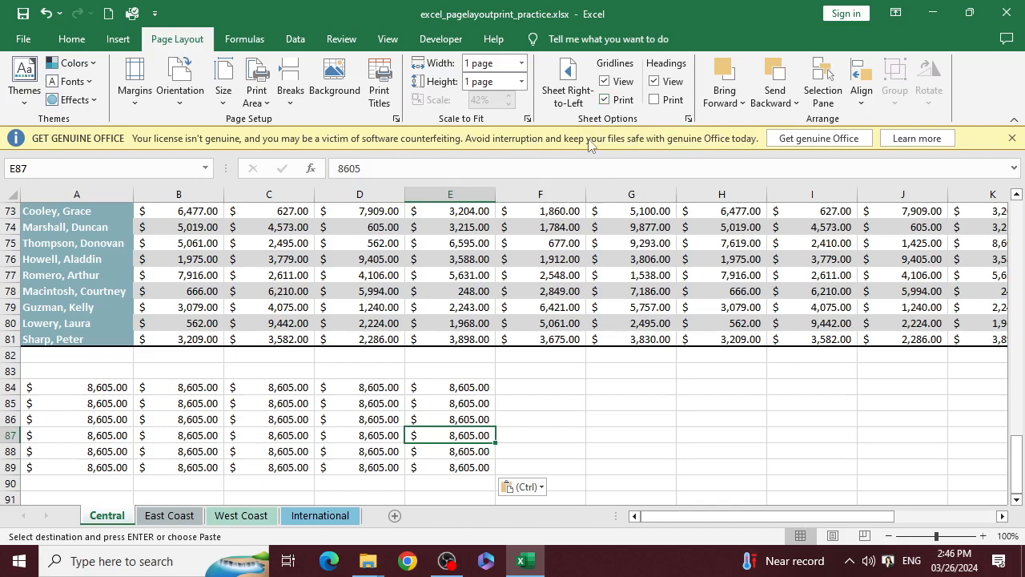
Step: Preview the Central sheet's printout with gridlines, turn off gridline printing, and preview it again
key(ctrl+p)
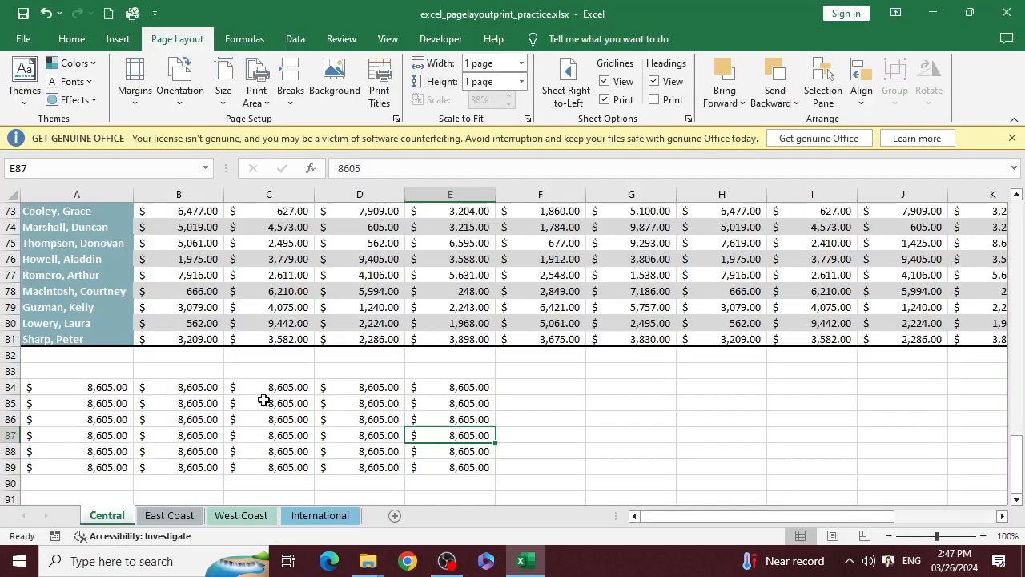
key(Escape)
click(606, 100)
key(ctrl+p)
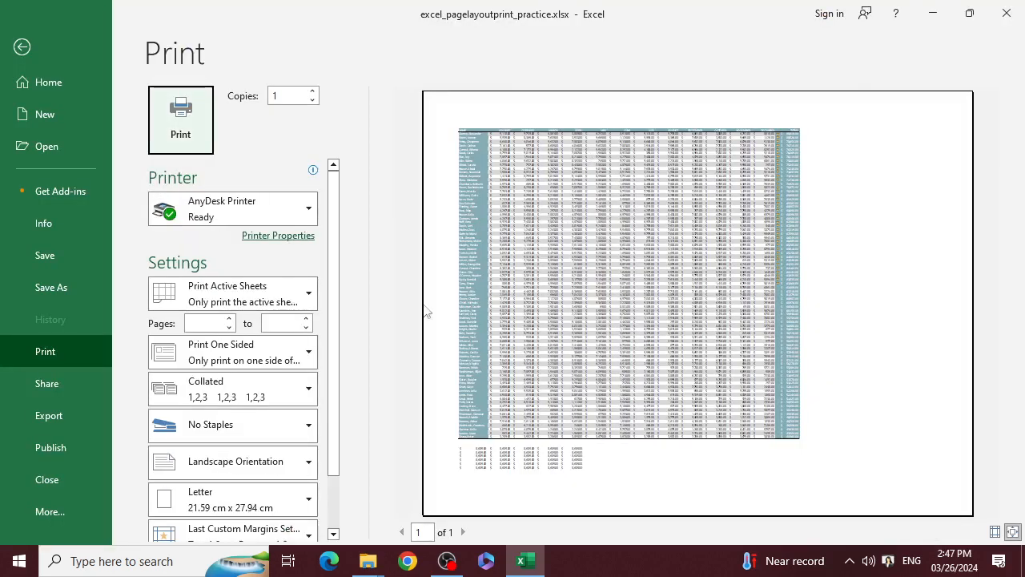
click(12, 59)
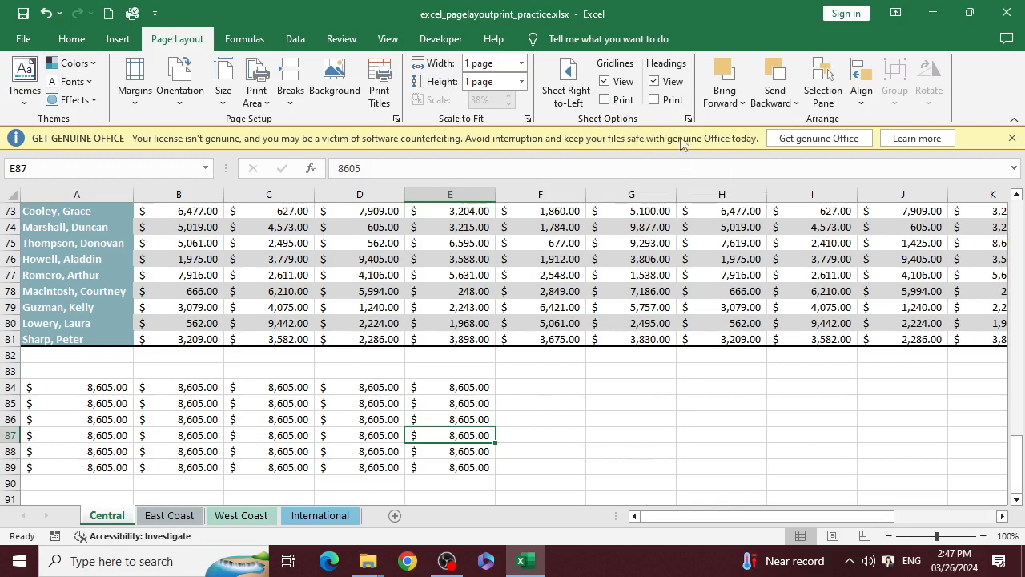
Step: Hide the row and column headings on the Central sheet and show them again
scroll(662, 343, up, 7)
scroll(662, 343, up, 17)
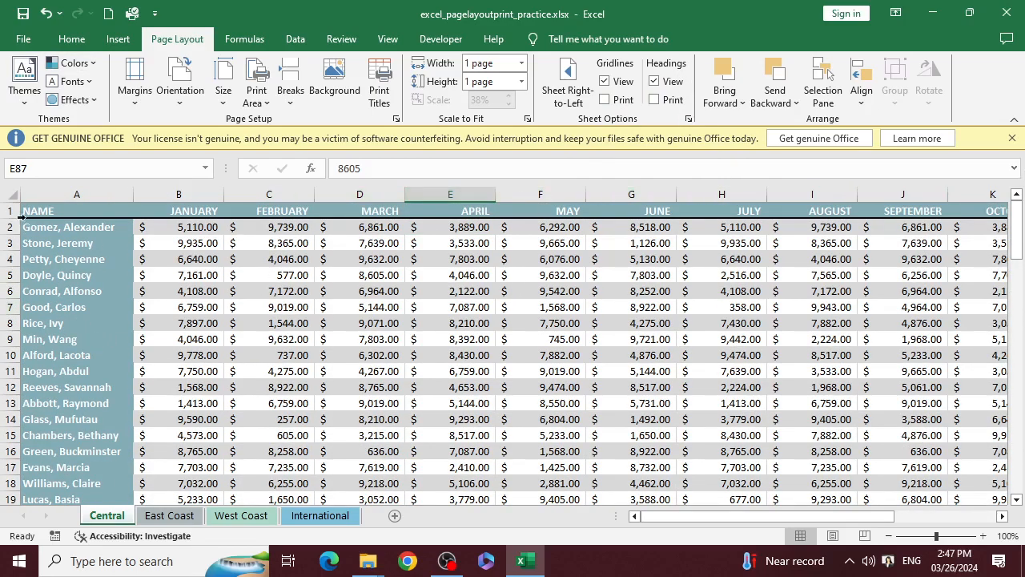
scroll(483, 404, down, 13)
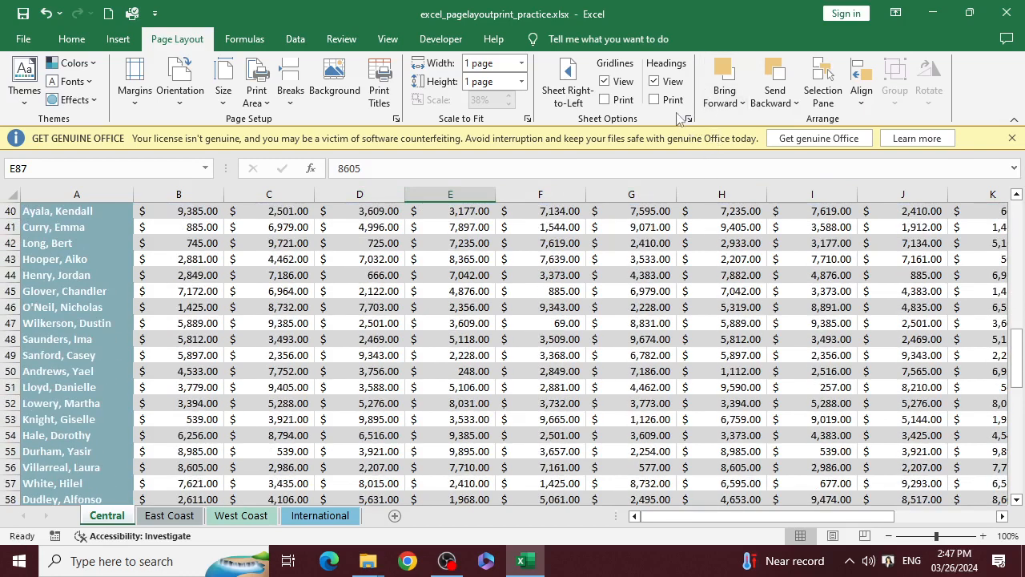
click(655, 82)
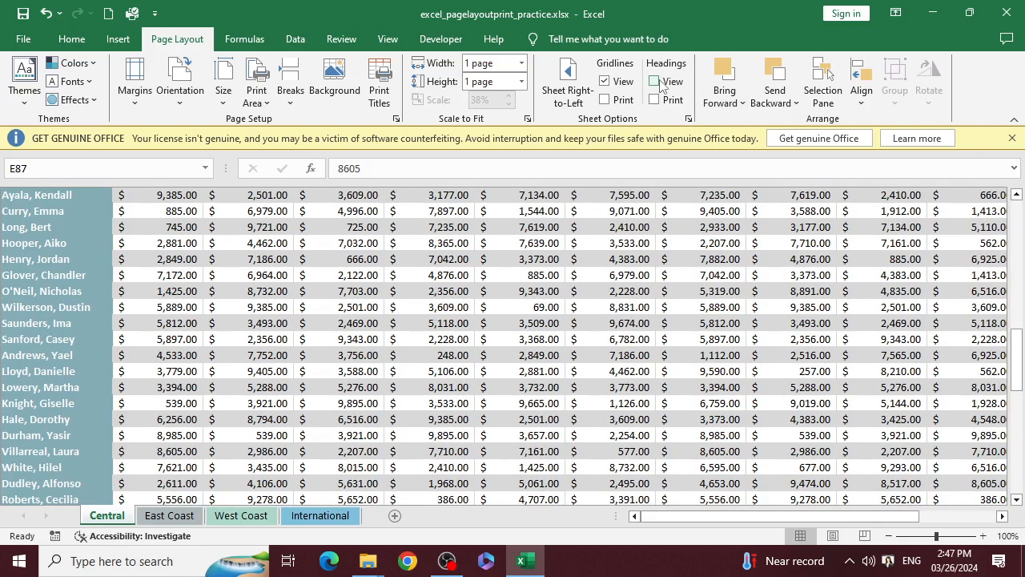
click(655, 82)
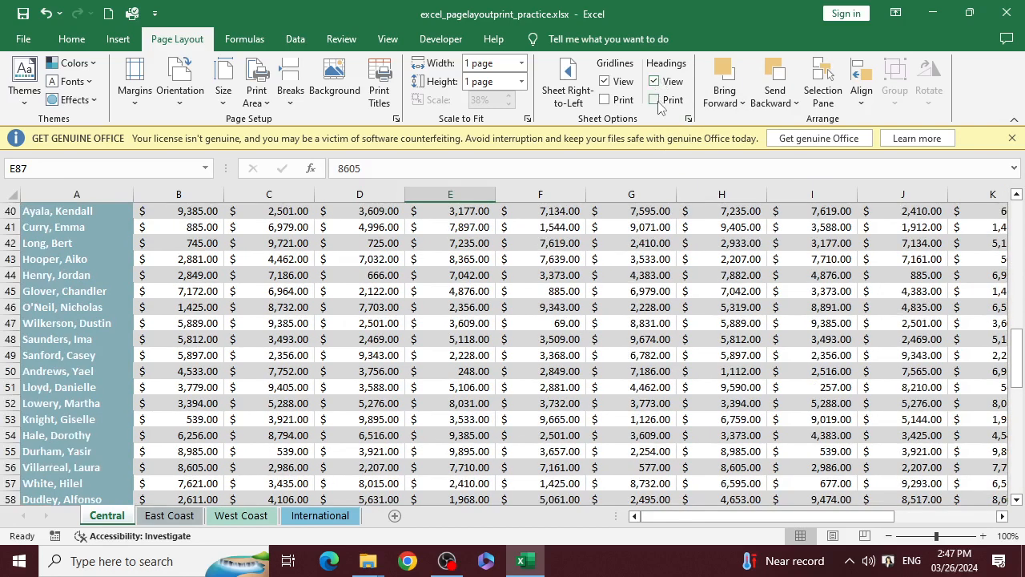
Step: Try printing the row and column headings, inspect the zoomed print preview, and turn heading printing off again
click(656, 100)
key(ctrl+p)
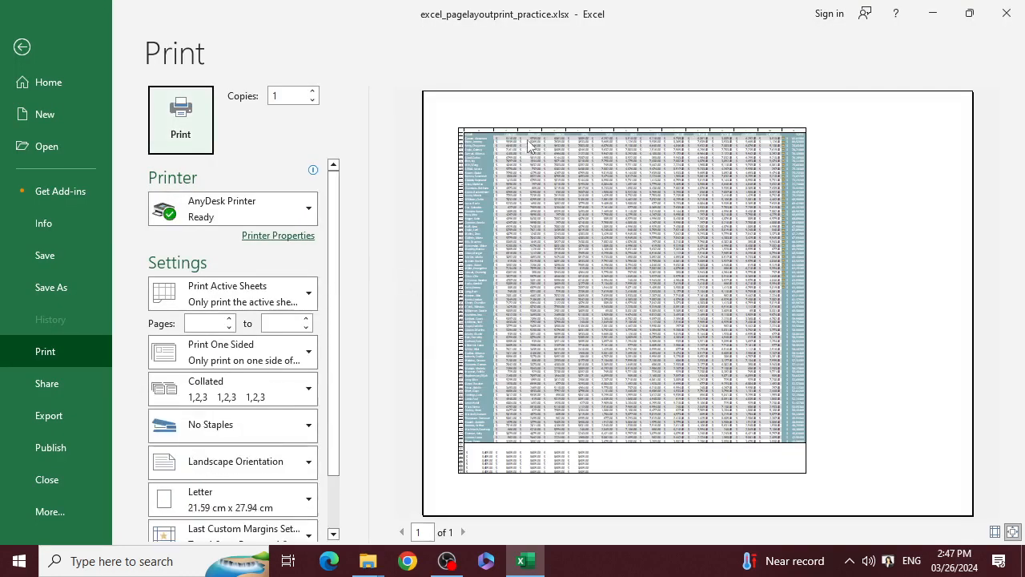
click(791, 179)
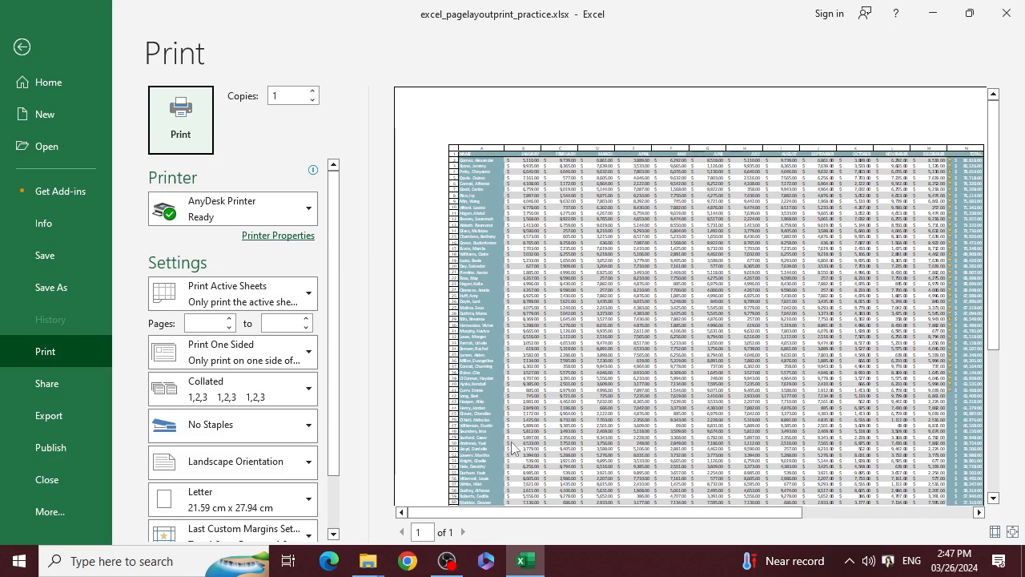
key(Escape)
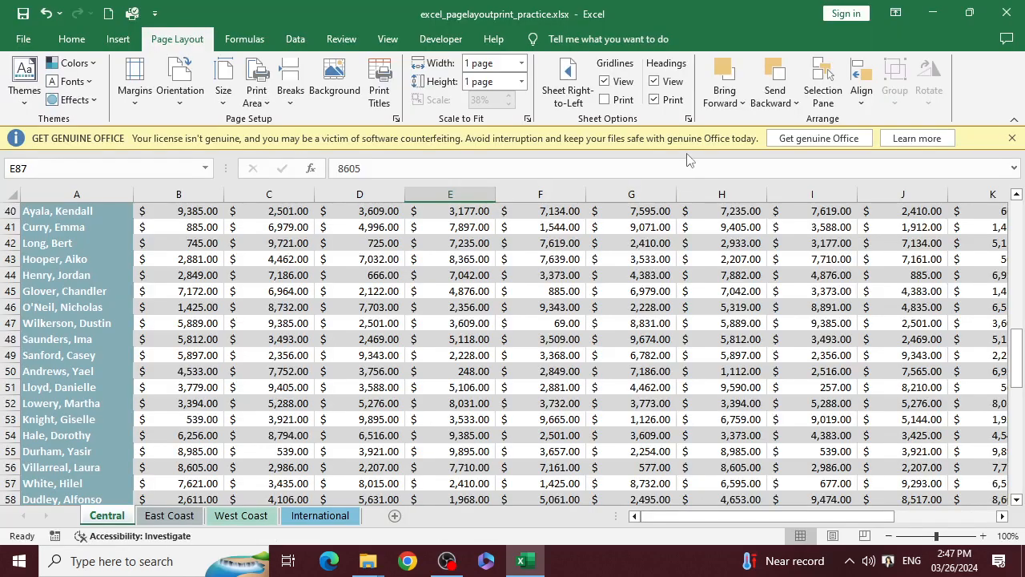
click(654, 99)
scroll(529, 437, down, 5)
scroll(278, 383, up, 6)
scroll(278, 383, up, 12)
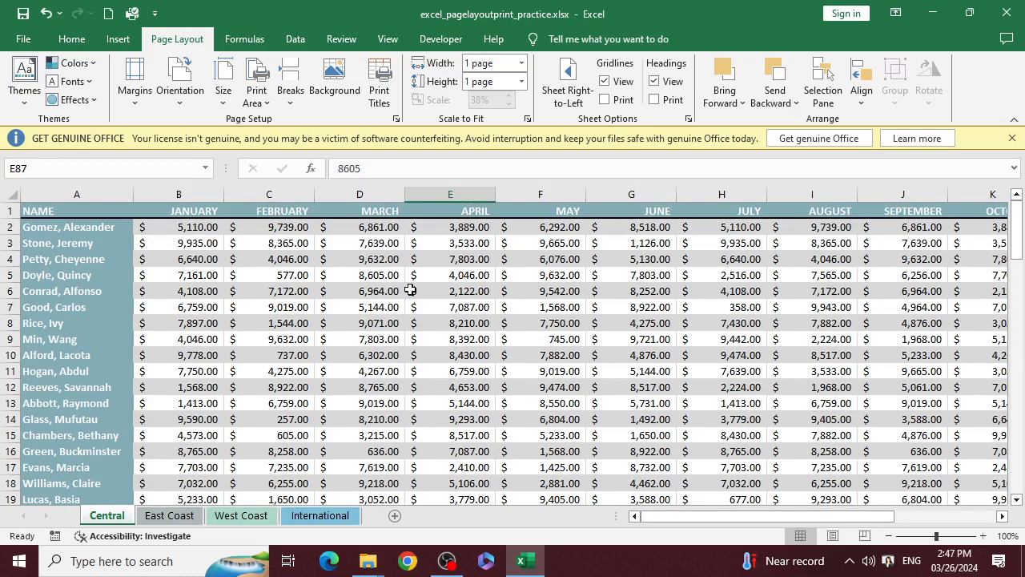
click(444, 562)
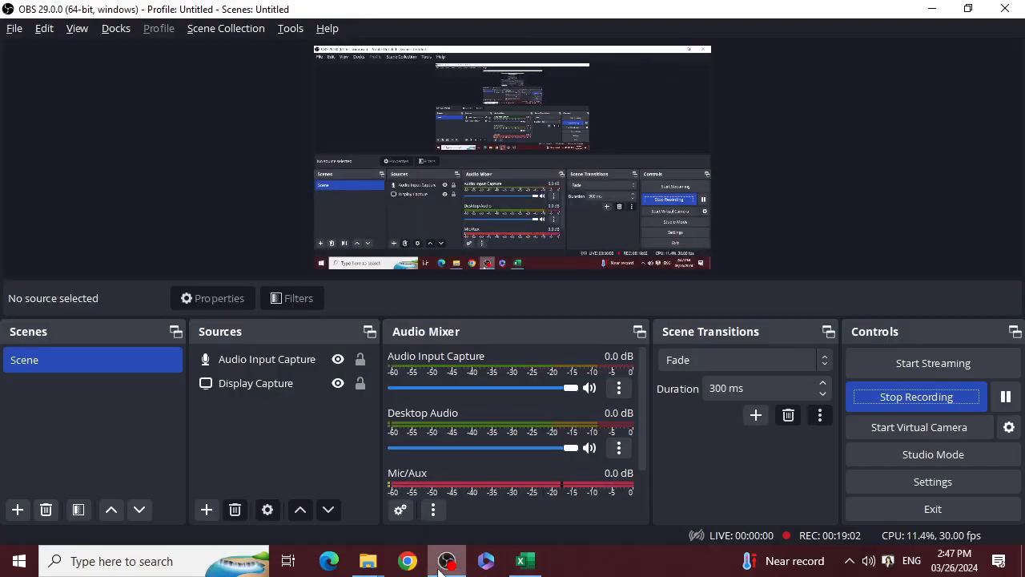
click(443, 564)
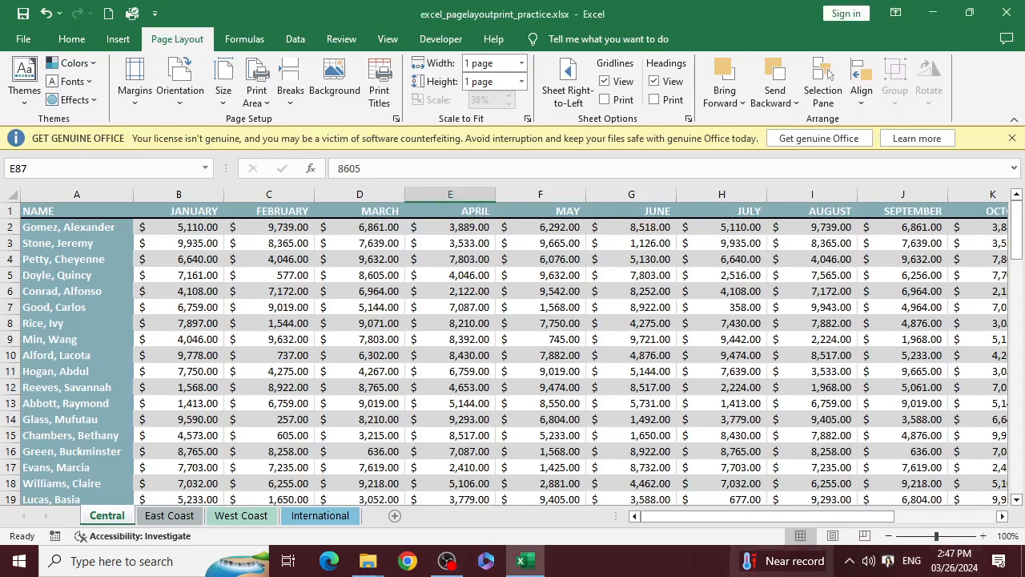
click(446, 561)
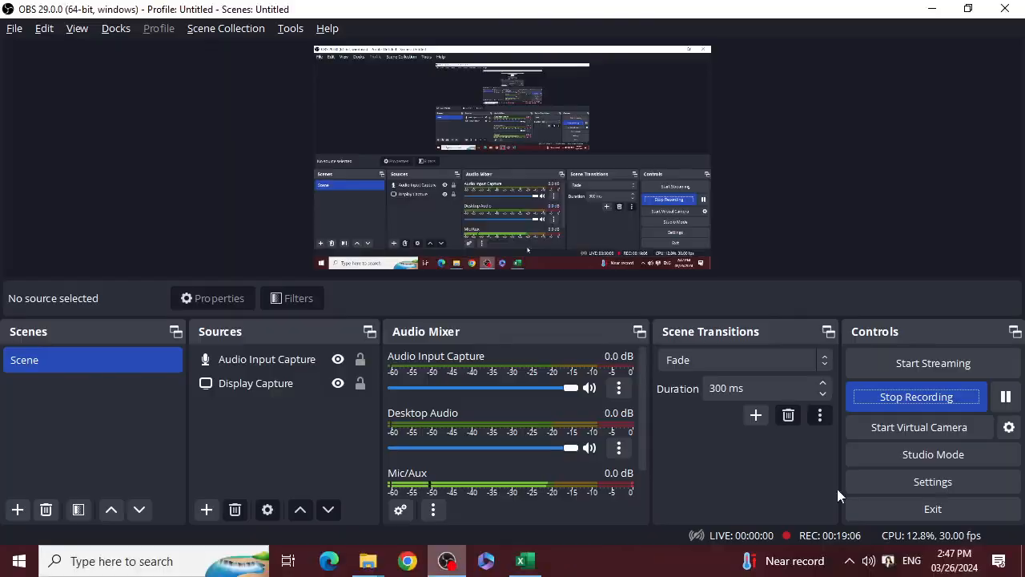